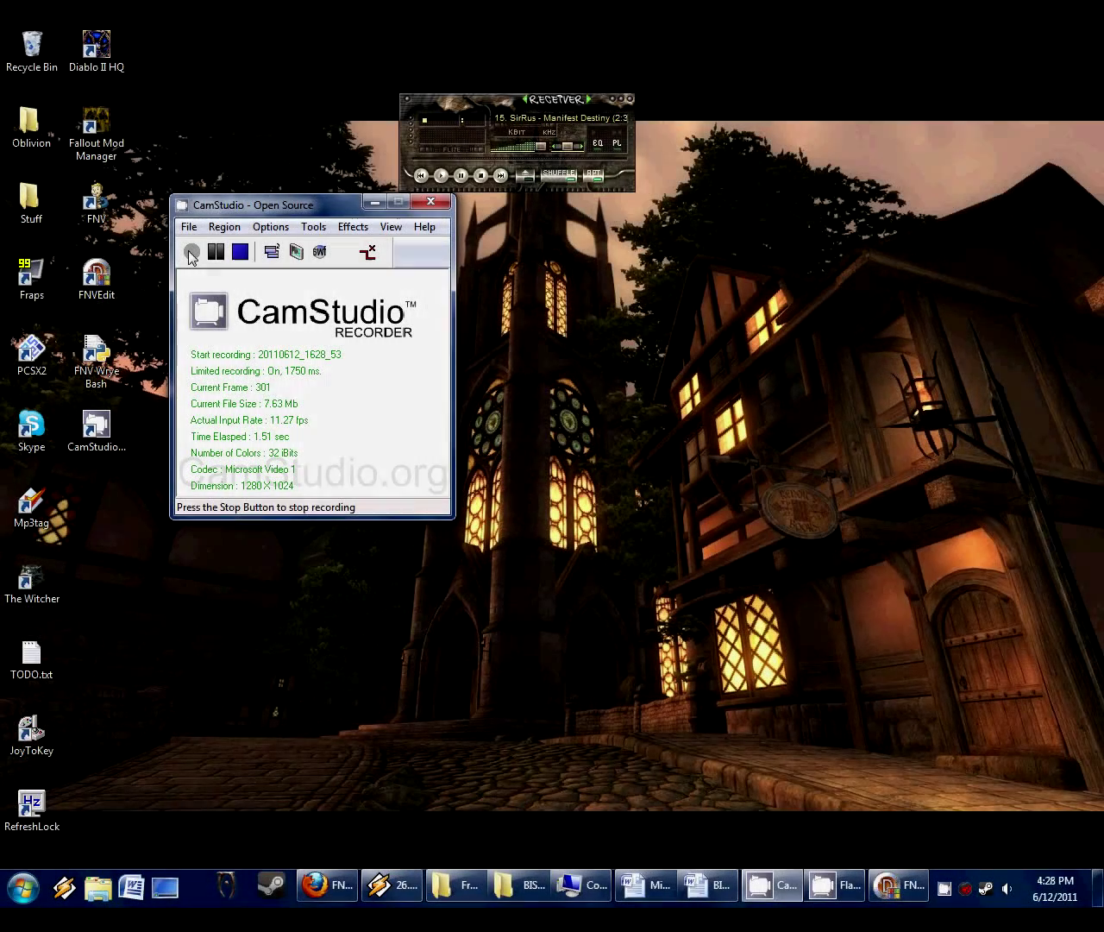
Step: Switch to Firefox and look over the BIS Brumbeks Inventory Sorting mod page, including its file information and description
{"action": "left_click", "coordinate": [340, 884]}
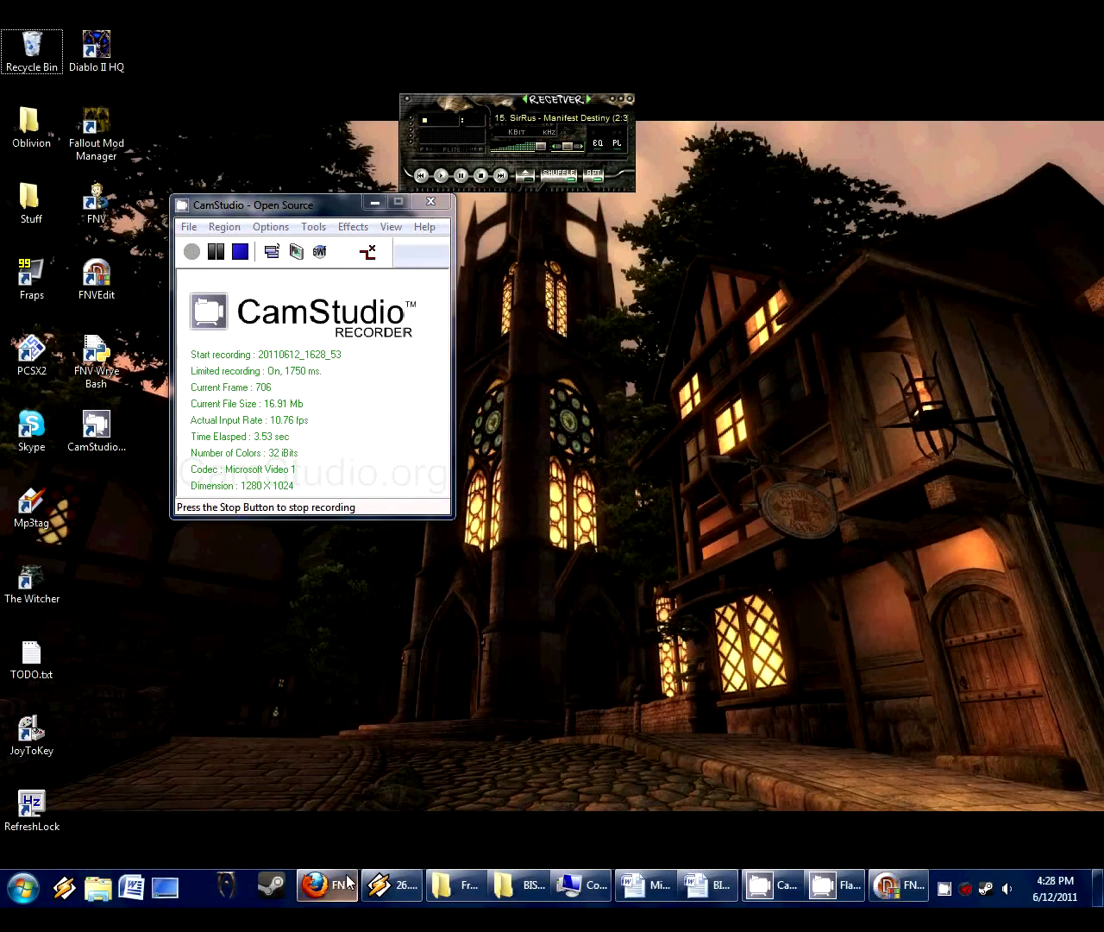
{"action": "left_click", "coordinate": [184, 72]}
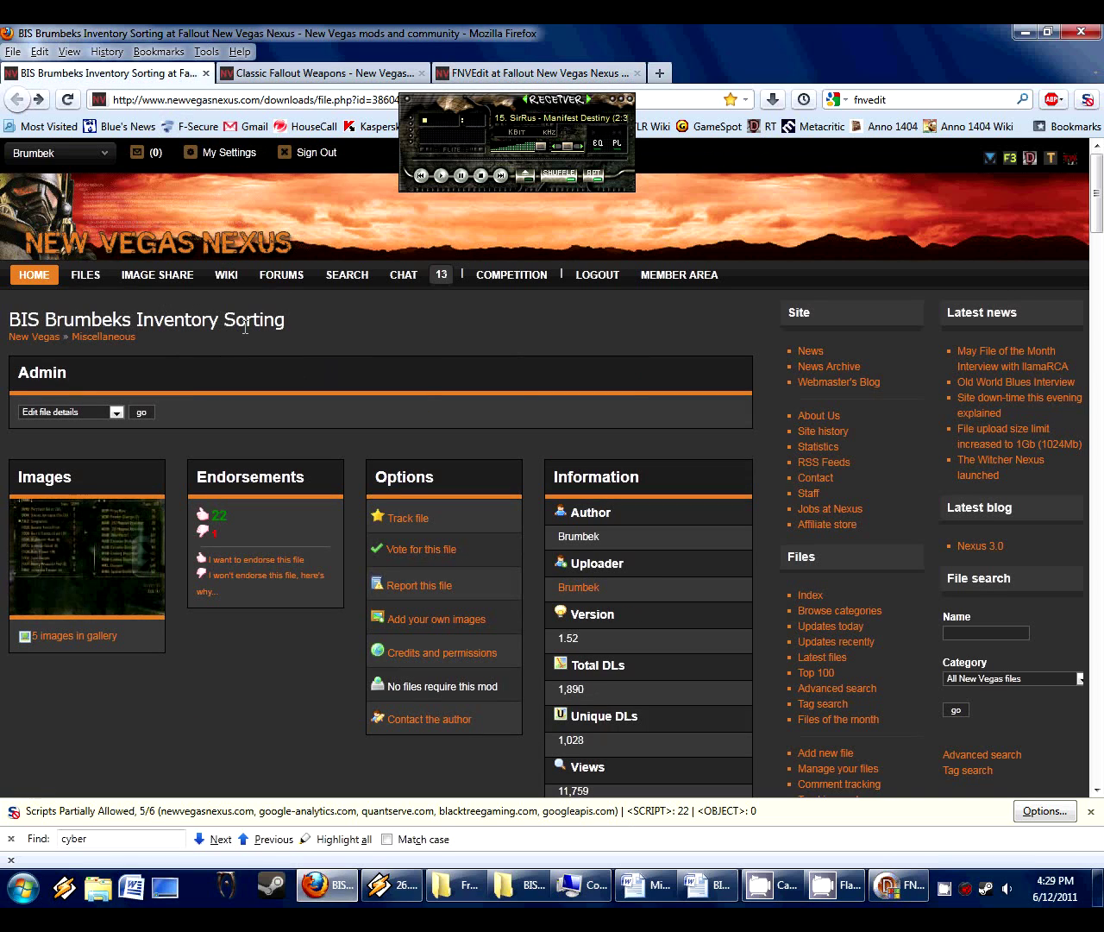
{"action": "scroll", "coordinate": [273, 533], "scroll_direction": "down", "scroll_amount": 5}
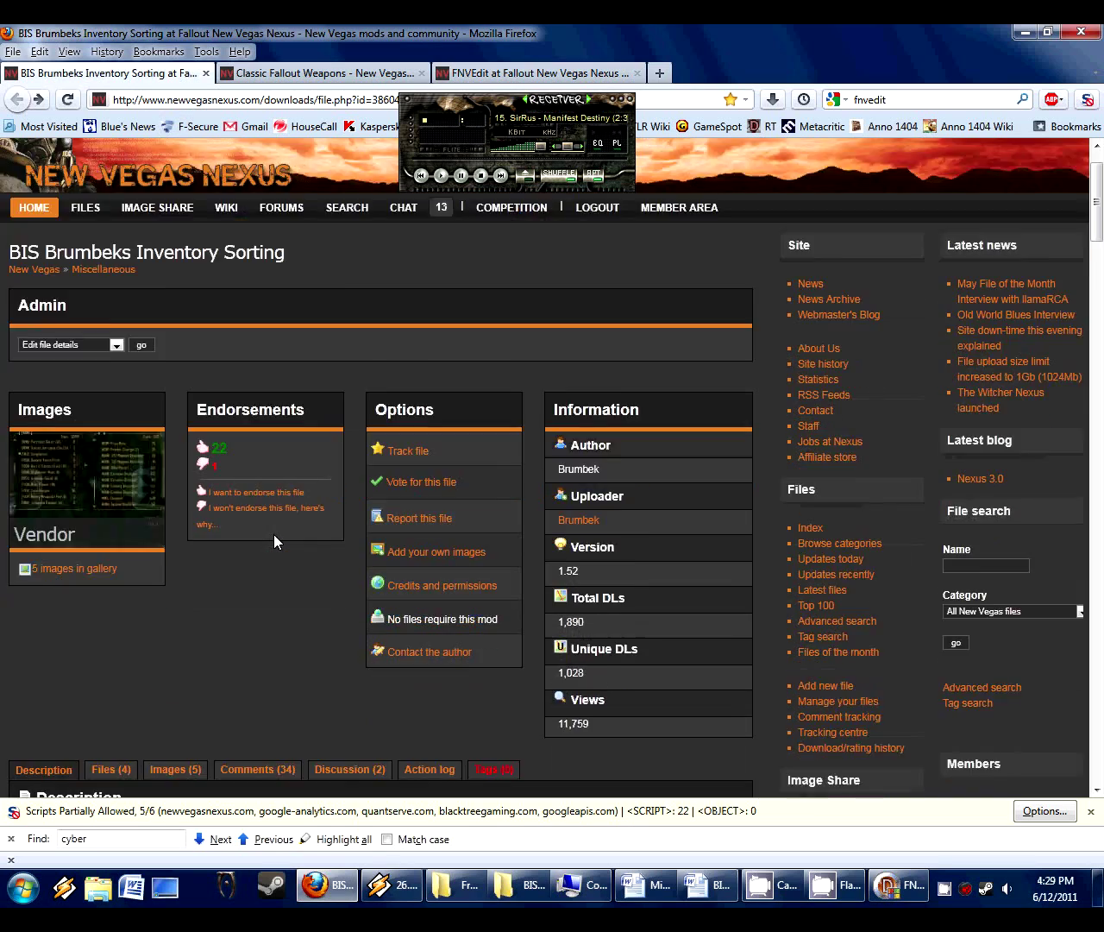
{"action": "scroll", "coordinate": [273, 541], "scroll_direction": "up", "scroll_amount": 5}
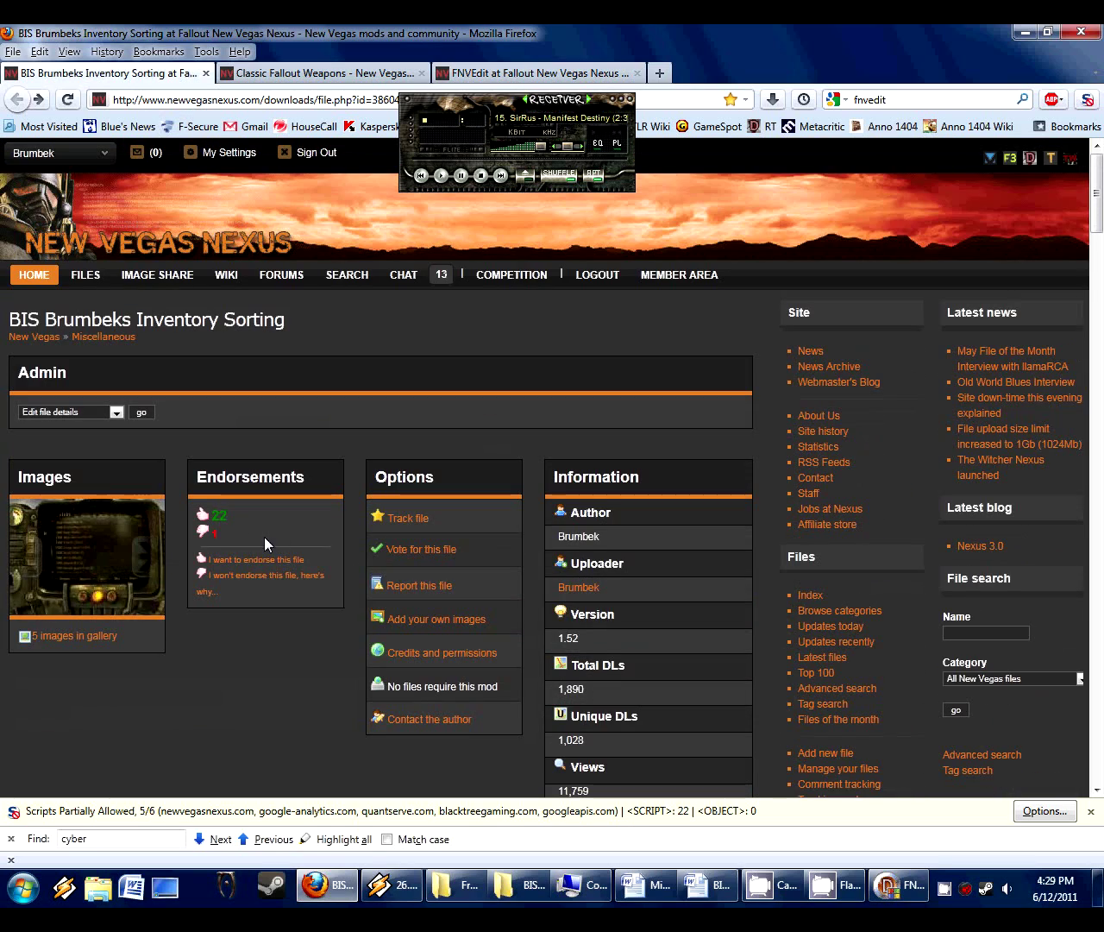
{"action": "left_click_drag", "start_coordinate": [174, 319], "coordinate": [261, 335]}
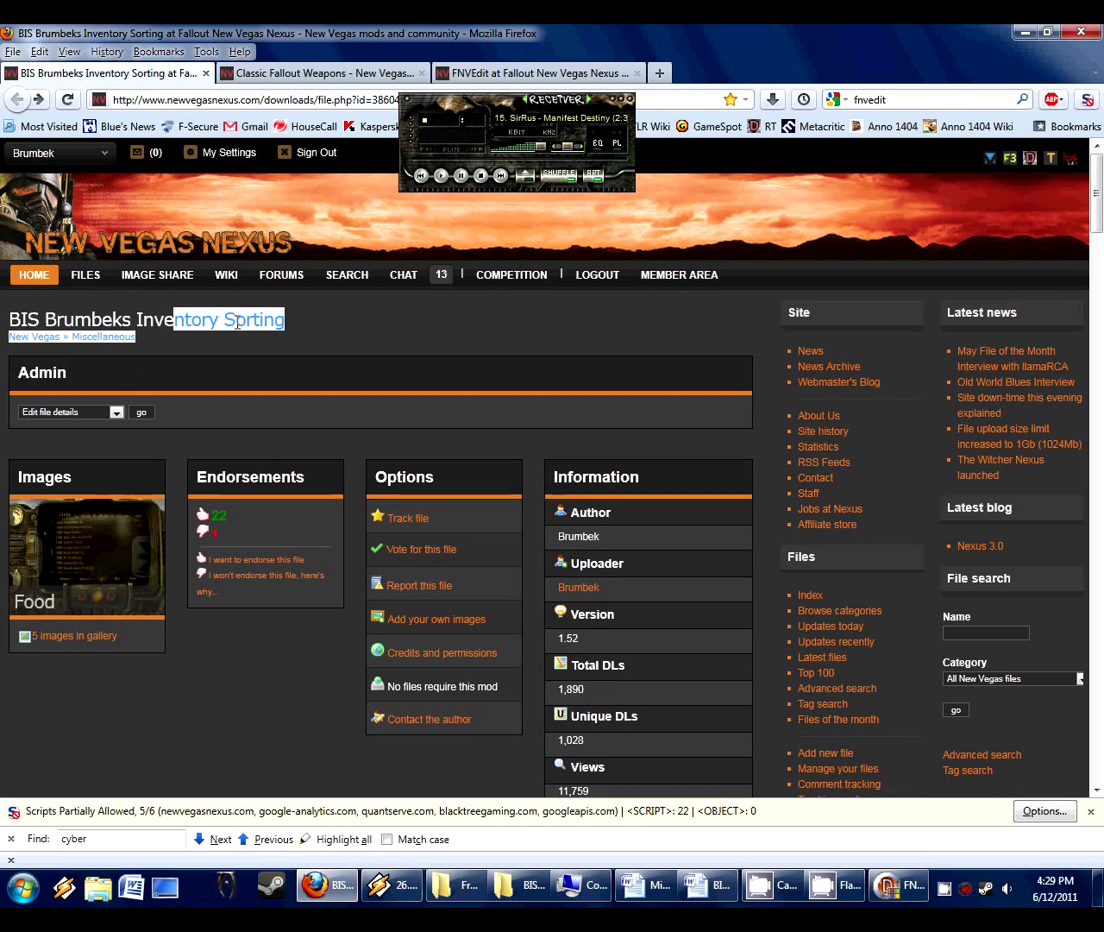
{"action": "left_click", "coordinate": [237, 323]}
{"action": "scroll", "coordinate": [224, 535], "scroll_direction": "down", "scroll_amount": 7}
{"action": "scroll", "coordinate": [211, 647], "scroll_direction": "up", "scroll_amount": 7}
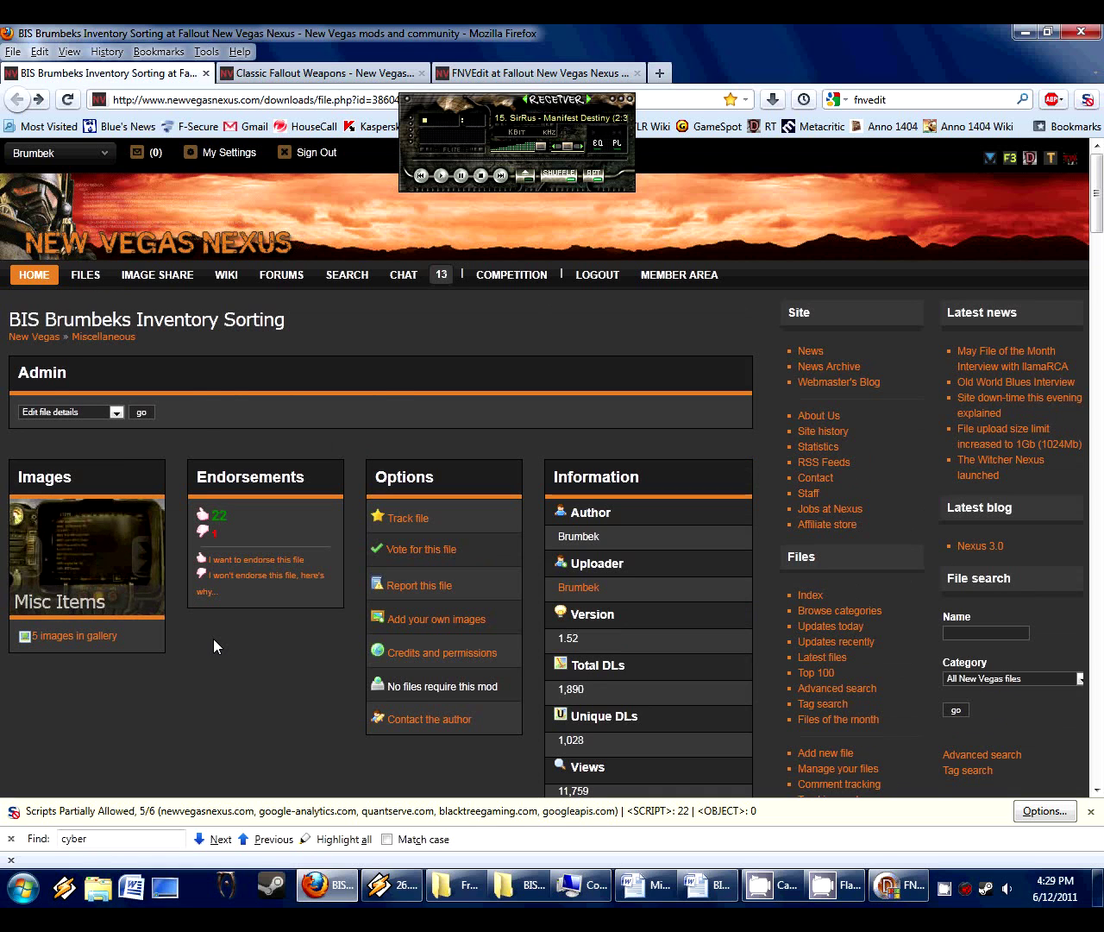
{"action": "scroll", "coordinate": [213, 638], "scroll_direction": "down", "scroll_amount": 5}
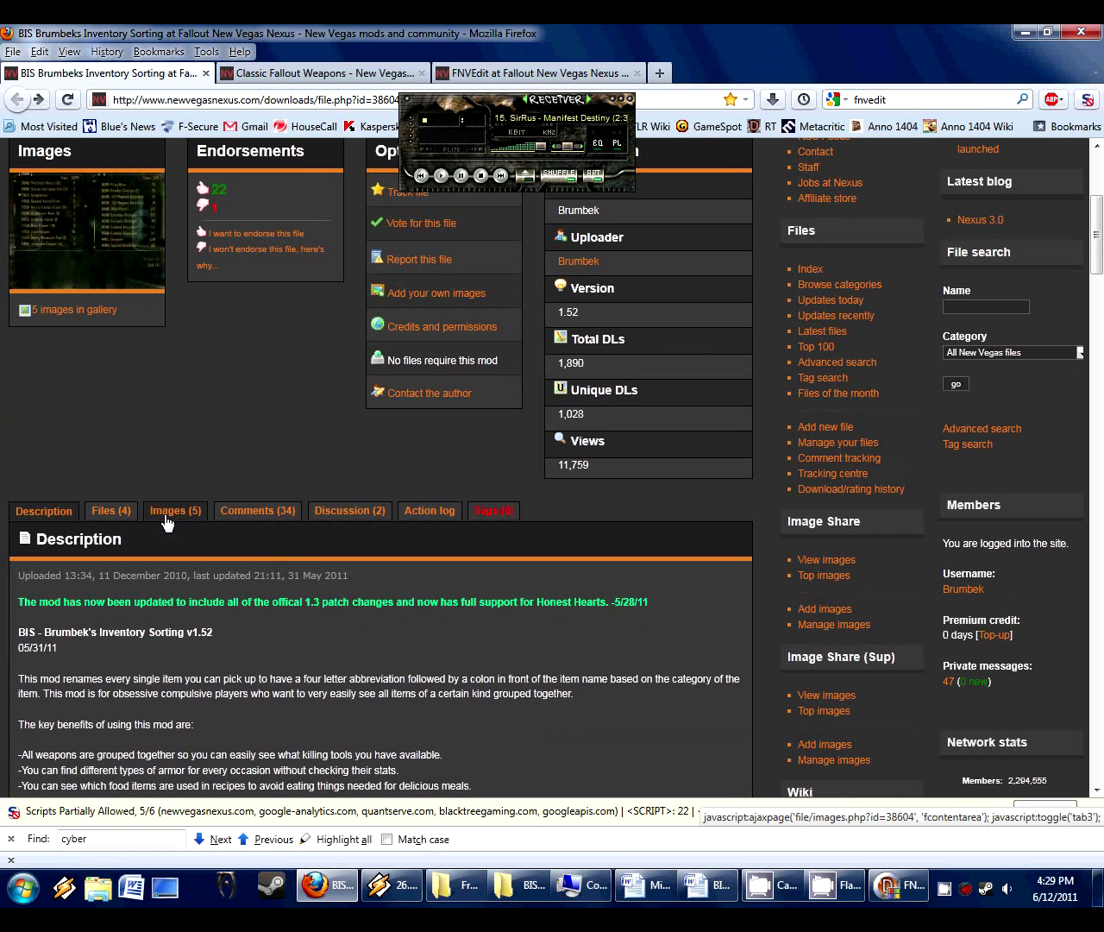
{"action": "scroll", "coordinate": [229, 600], "scroll_direction": "up", "scroll_amount": 7}
{"action": "left_click_drag", "start_coordinate": [196, 321], "coordinate": [167, 321]}
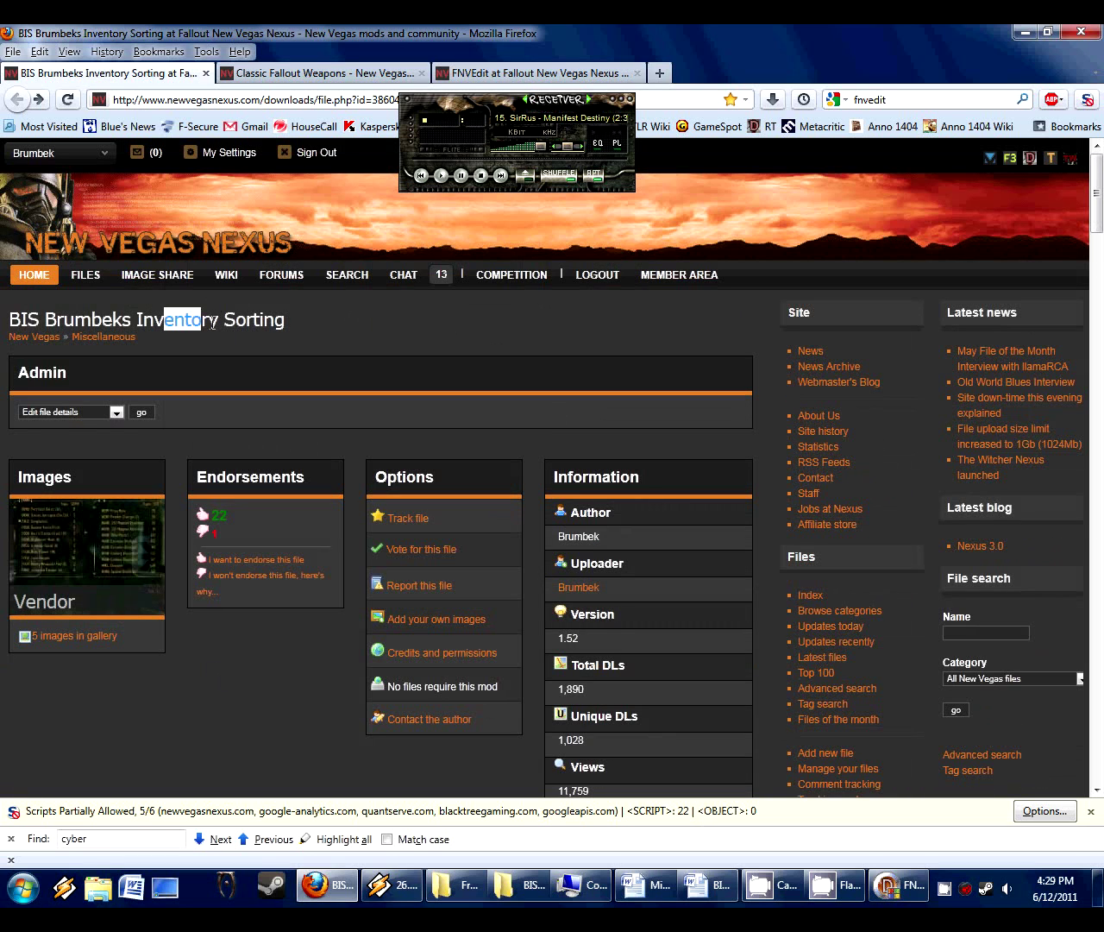
{"action": "left_click", "coordinate": [264, 326]}
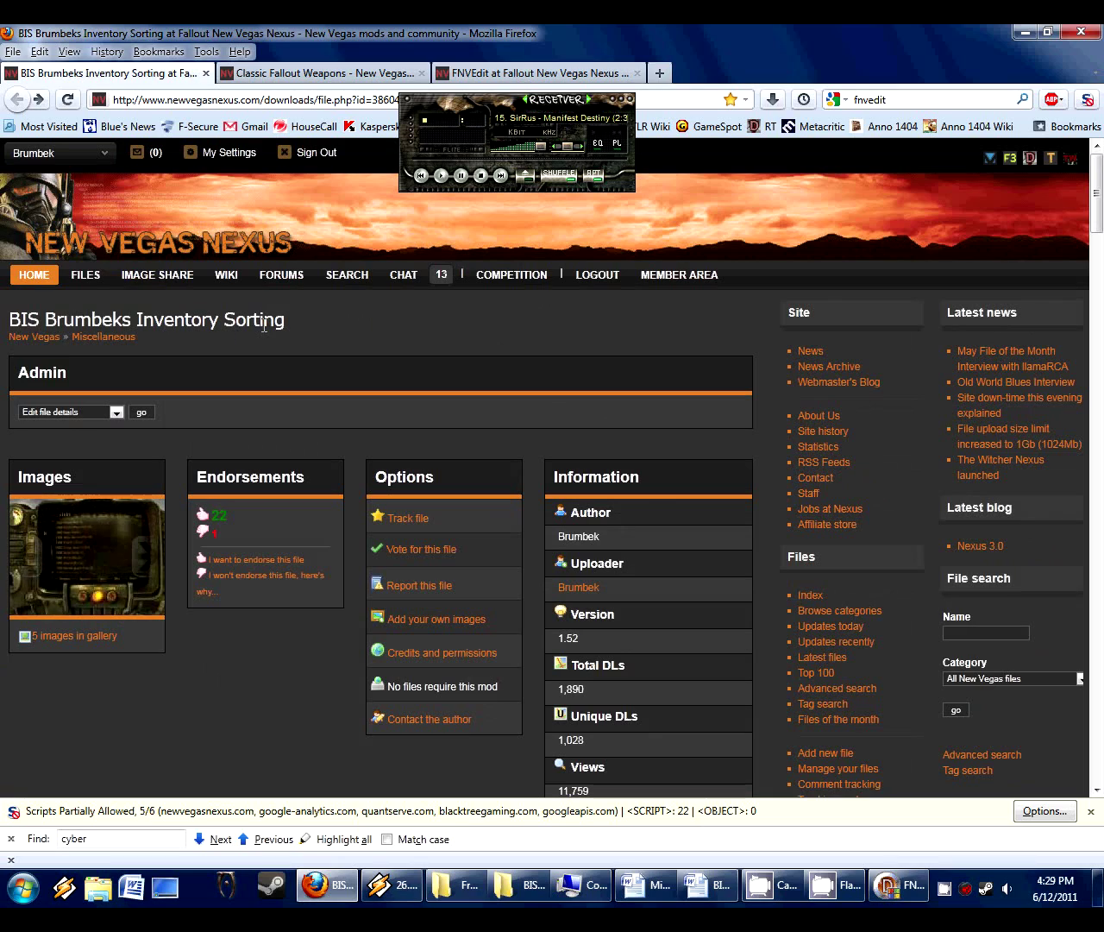
{"action": "scroll", "coordinate": [264, 326], "scroll_direction": "down", "scroll_amount": 10}
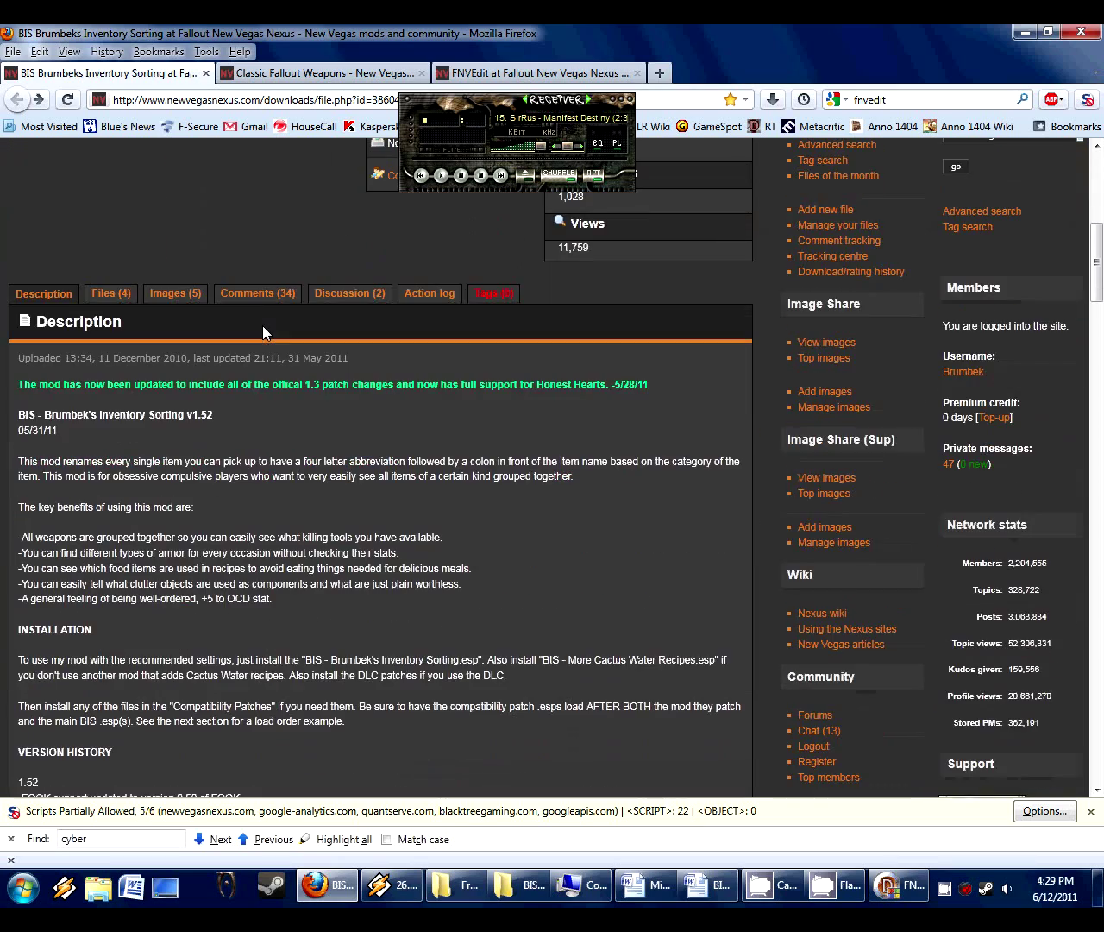
{"action": "scroll", "coordinate": [333, 509], "scroll_direction": "up", "scroll_amount": 10}
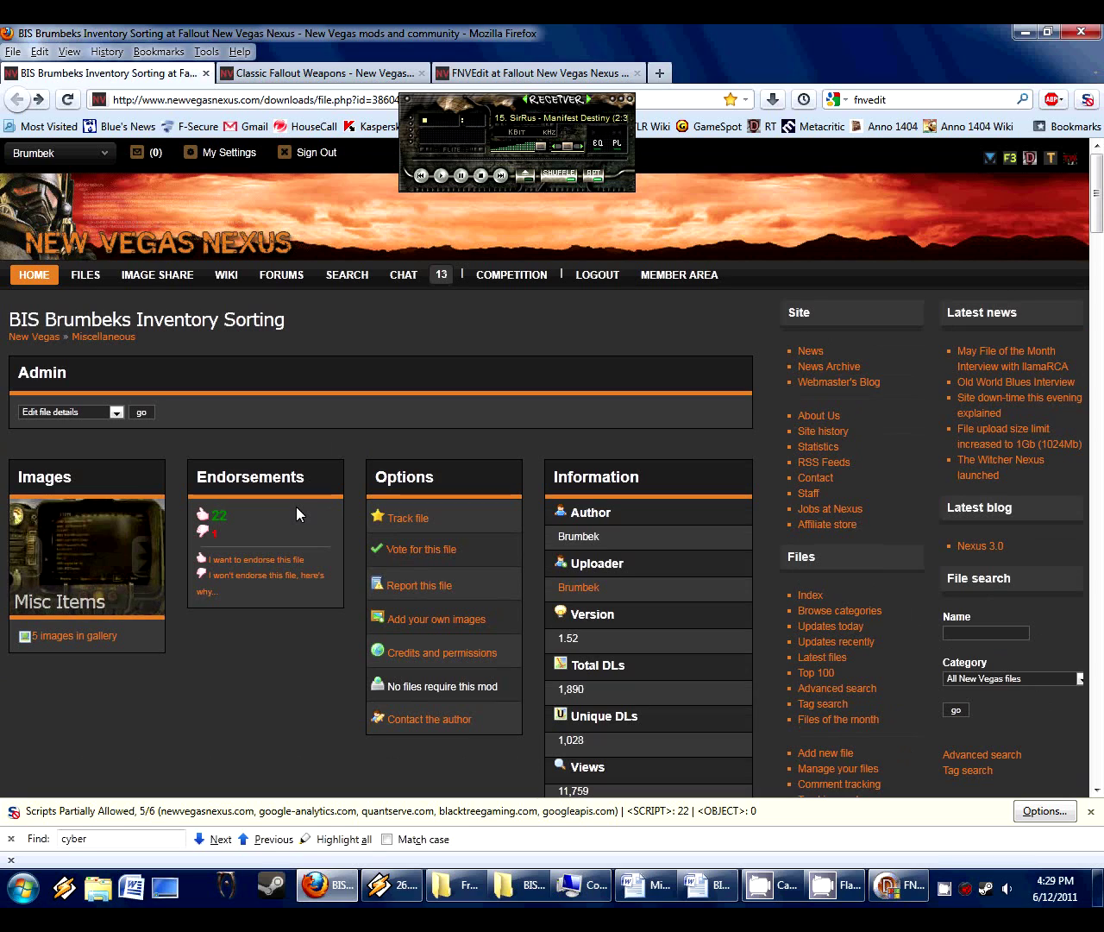
{"action": "scroll", "coordinate": [296, 506], "scroll_direction": "down", "scroll_amount": 5}
{"action": "scroll", "coordinate": [296, 504], "scroll_direction": "down", "scroll_amount": 4}
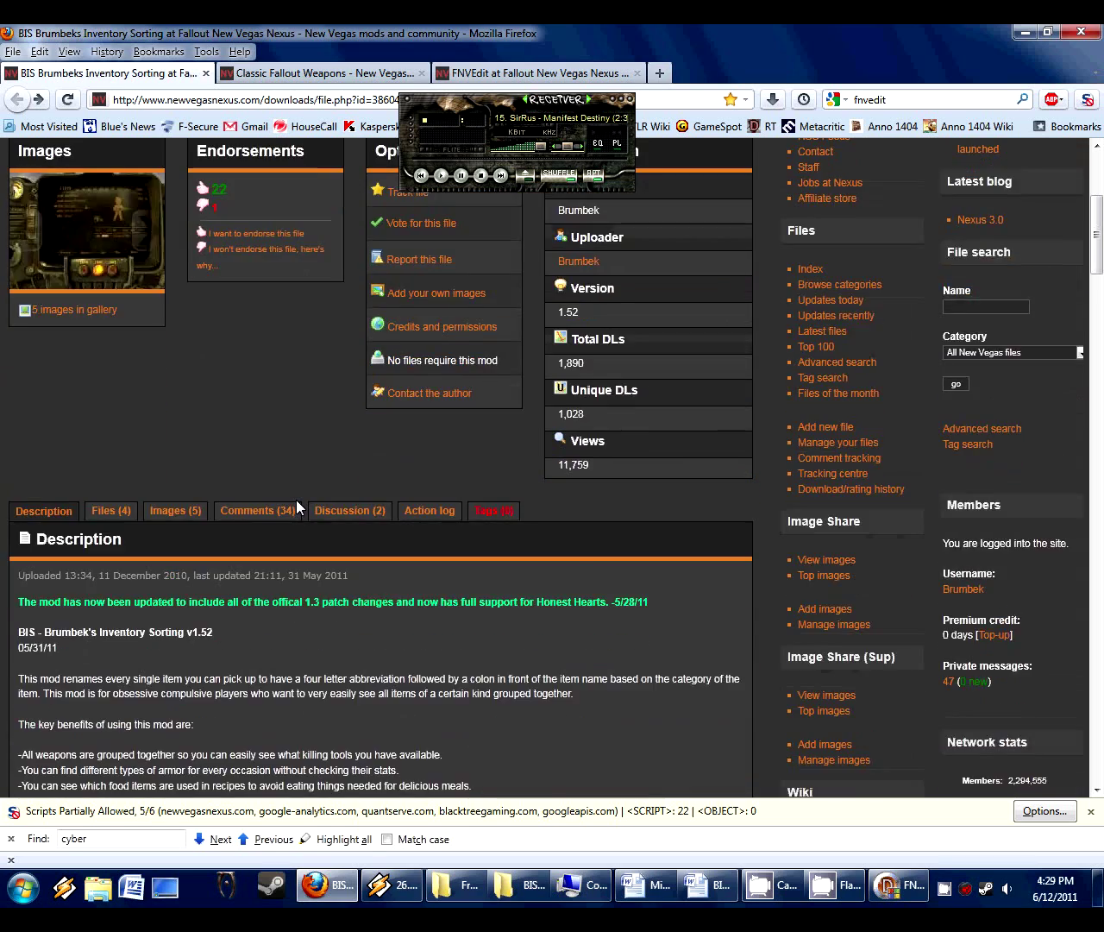
{"action": "scroll", "coordinate": [296, 505], "scroll_direction": "up", "scroll_amount": 9}
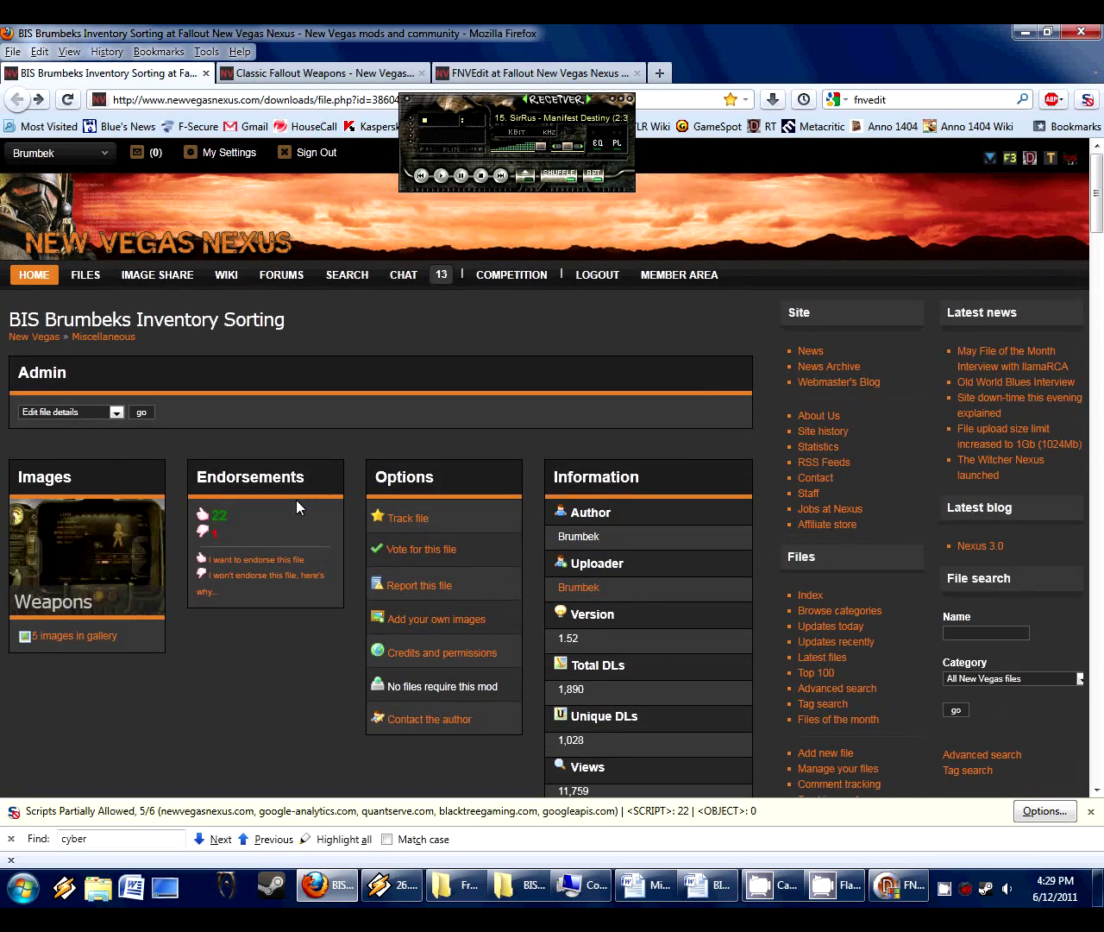
{"action": "scroll", "coordinate": [295, 507], "scroll_direction": "down", "scroll_amount": 5}
{"action": "scroll", "coordinate": [296, 507], "scroll_direction": "up", "scroll_amount": 3}
{"action": "scroll", "coordinate": [296, 500], "scroll_direction": "up", "scroll_amount": 3}
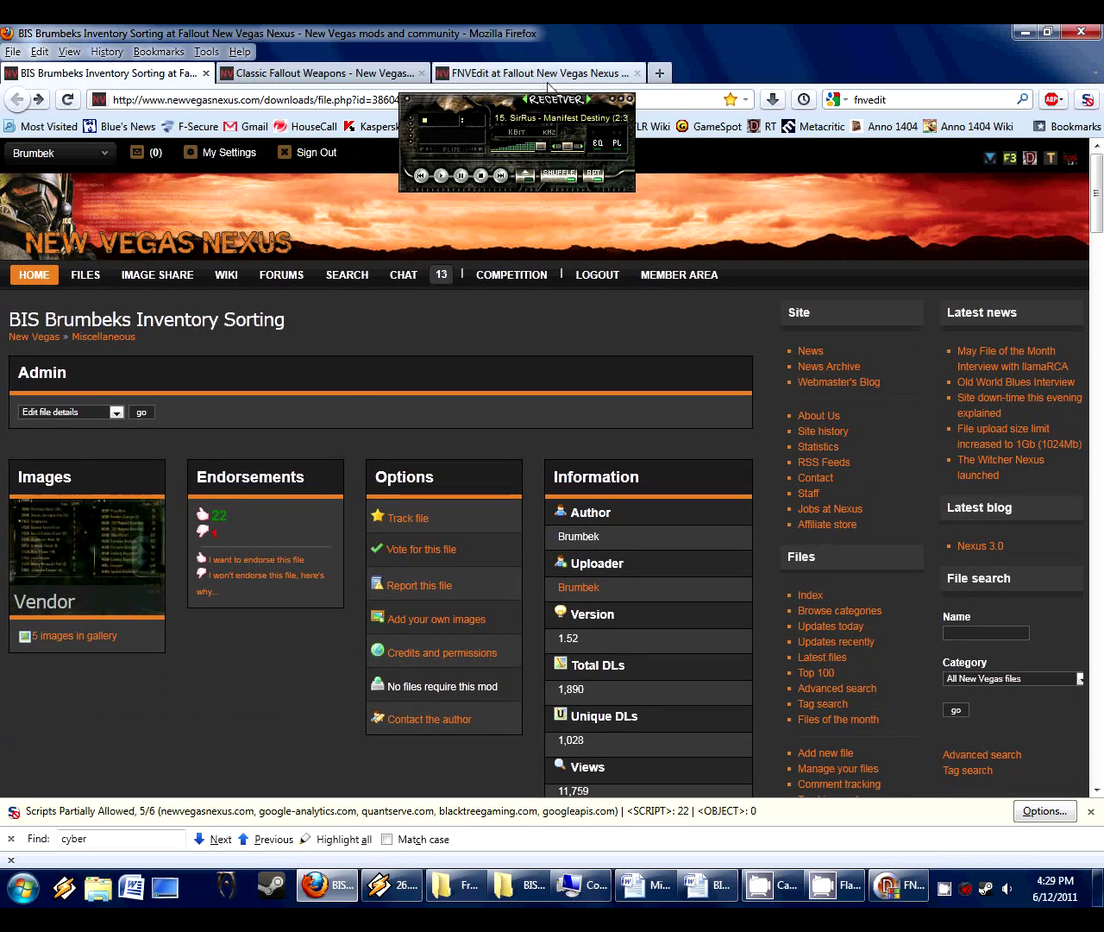
Step: View the FNVEdit download page on New Vegas Nexus
{"action": "left_click", "coordinate": [539, 74]}
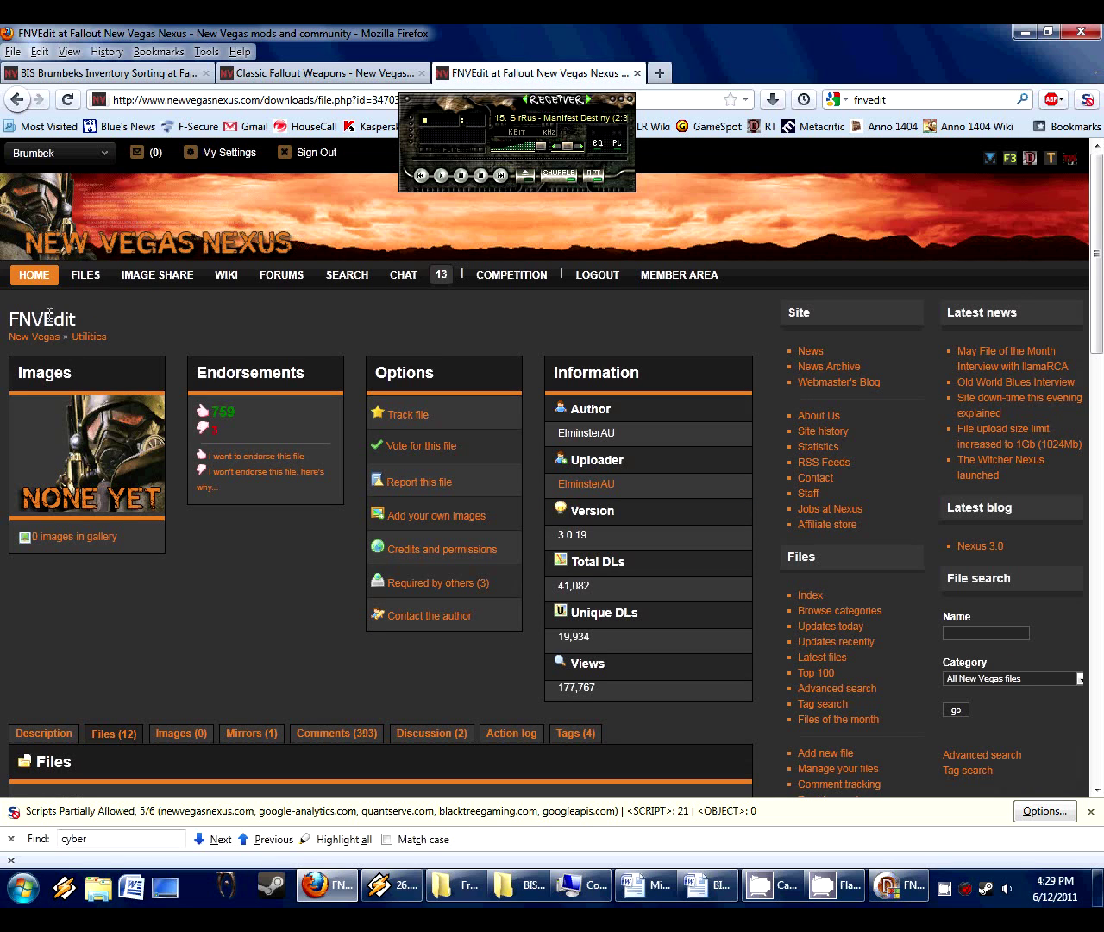
{"action": "scroll", "coordinate": [171, 517], "scroll_direction": "down", "scroll_amount": 1}
{"action": "scroll", "coordinate": [170, 517], "scroll_direction": "up", "scroll_amount": 1}
Step: Search Google for fnvedit in a new tab and open the FNVEdit at Fallout New Vegas Nexus result
{"action": "left_click", "coordinate": [912, 100]}
{"action": "key", "text": "alt+Return"}
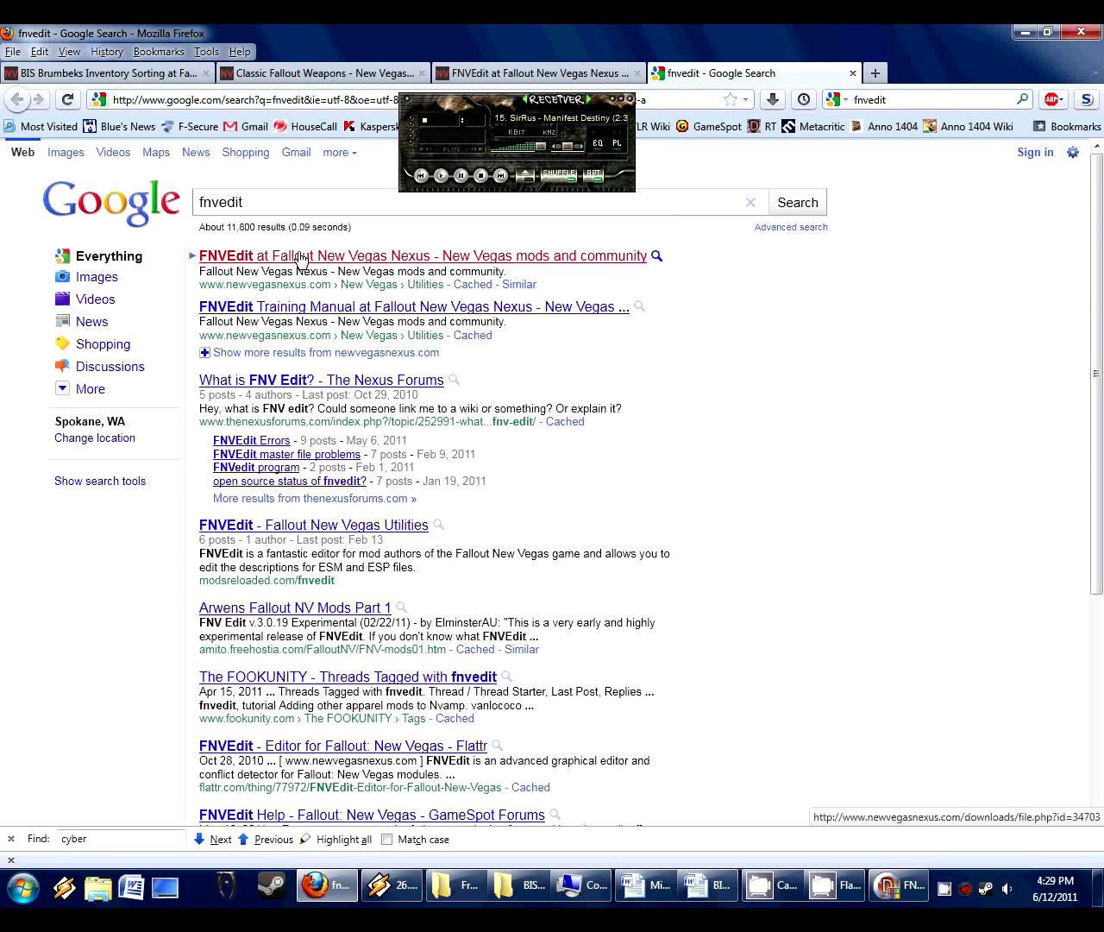
{"action": "left_click", "coordinate": [338, 257]}
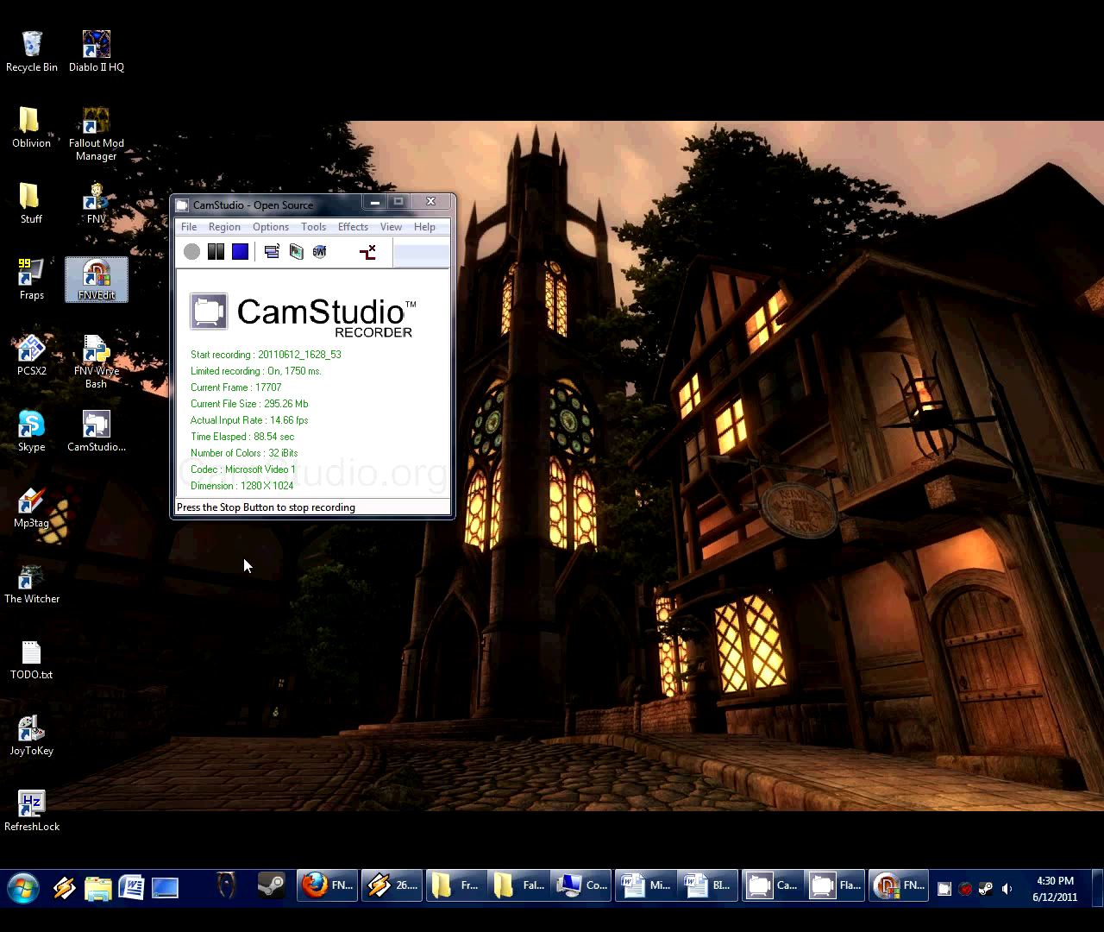
{"action": "left_click", "coordinate": [241, 252]}
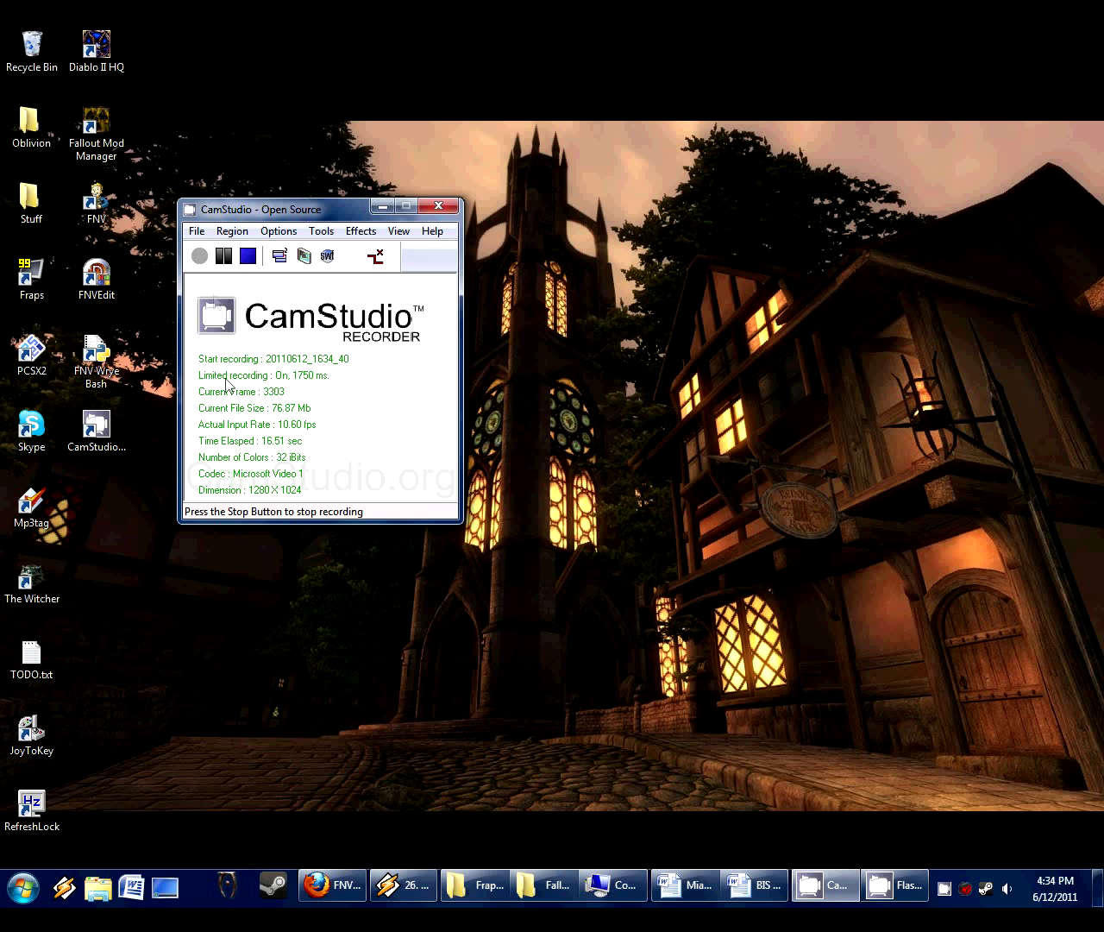
Step: Open Fallout Mod Manager and check the load order of BIS - Brumbek's Inventory Sorting.esp against Community Bugfix Compilation Patch.esp and CBC Dead Money Patch.esp
{"action": "left_click", "coordinate": [110, 126]}
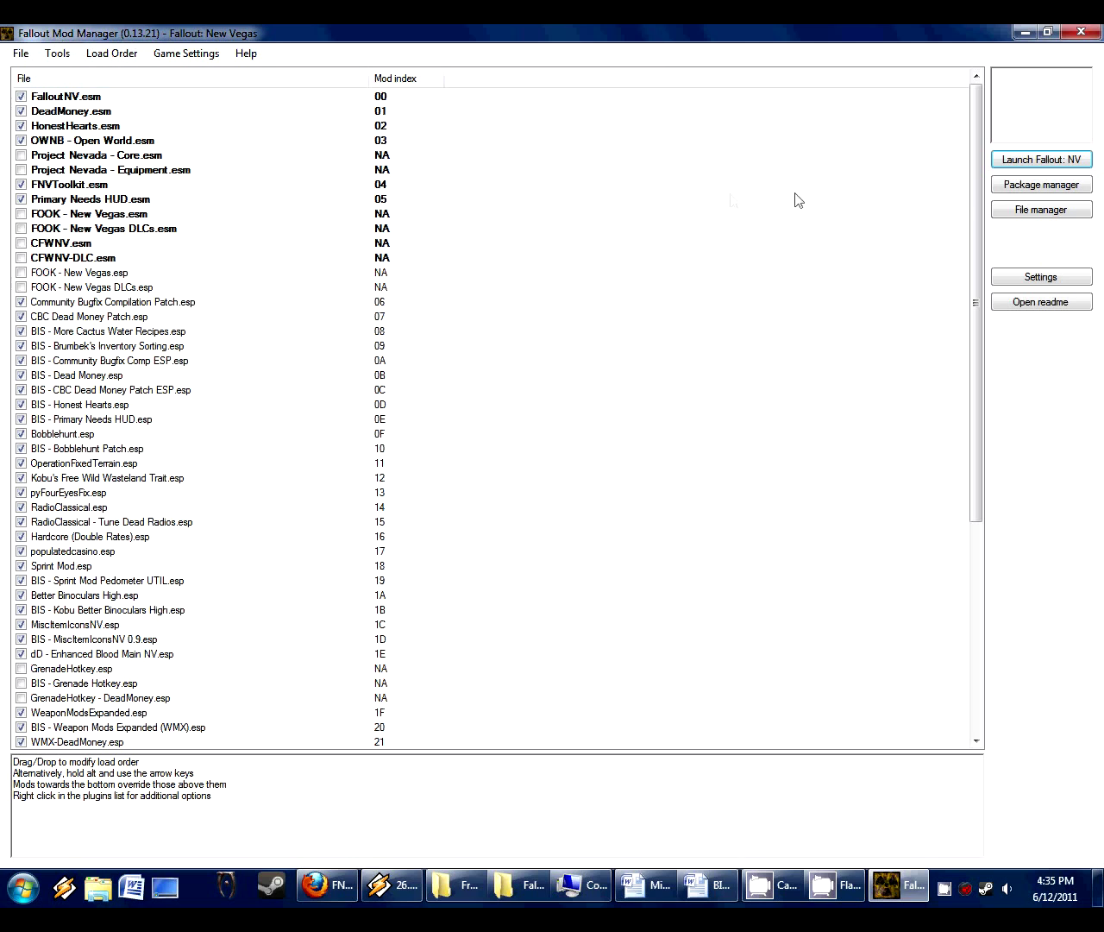
{"action": "left_click_drag", "start_coordinate": [975, 177], "coordinate": [934, 147]}
{"action": "left_click", "coordinate": [105, 347]}
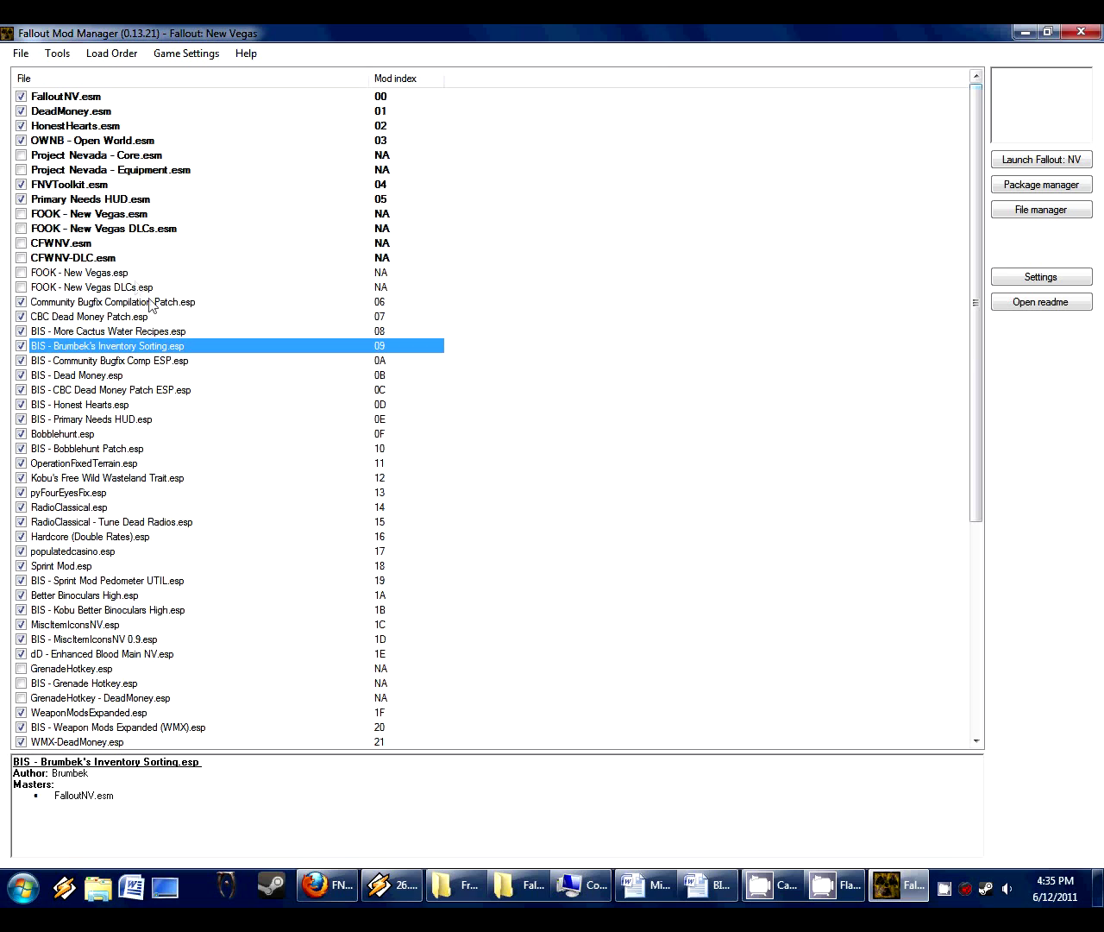
{"action": "left_click", "coordinate": [78, 303]}
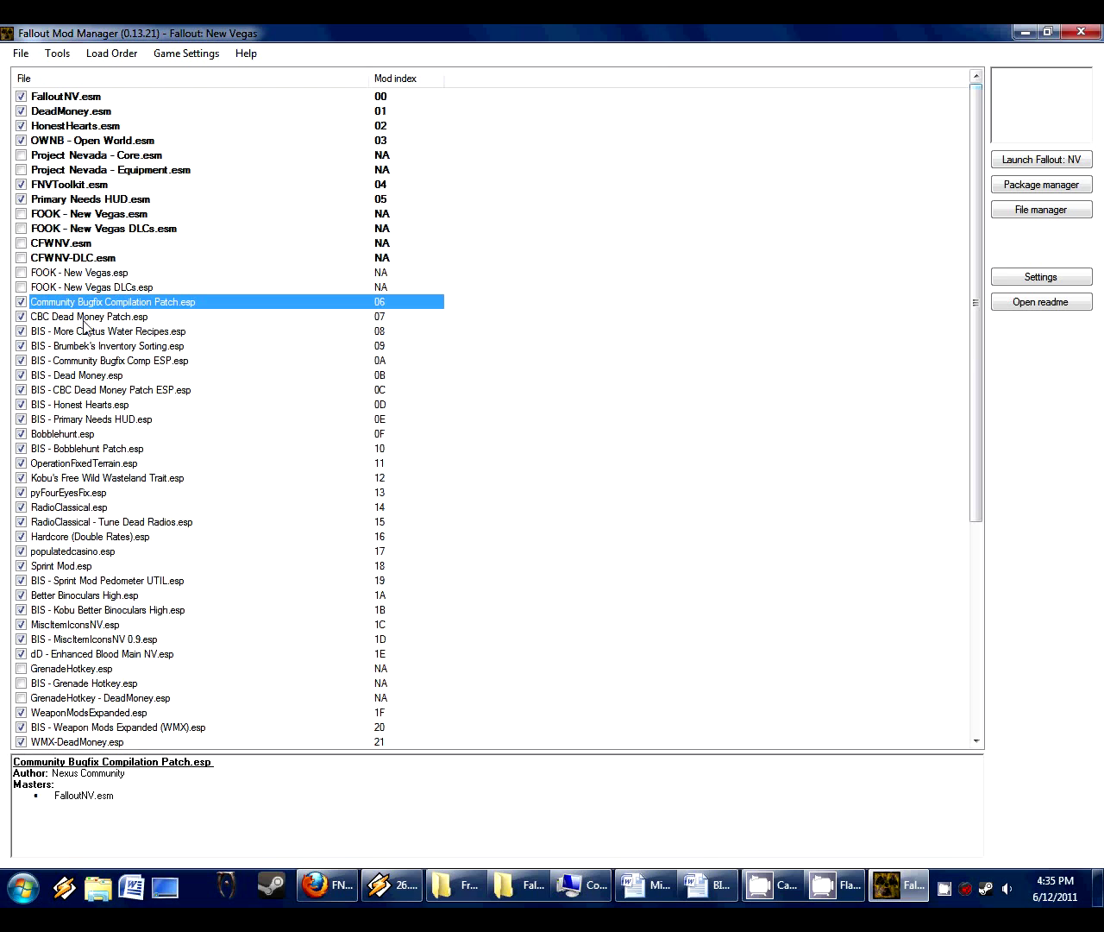
{"action": "left_click", "coordinate": [86, 317]}
{"action": "left_click", "coordinate": [107, 347]}
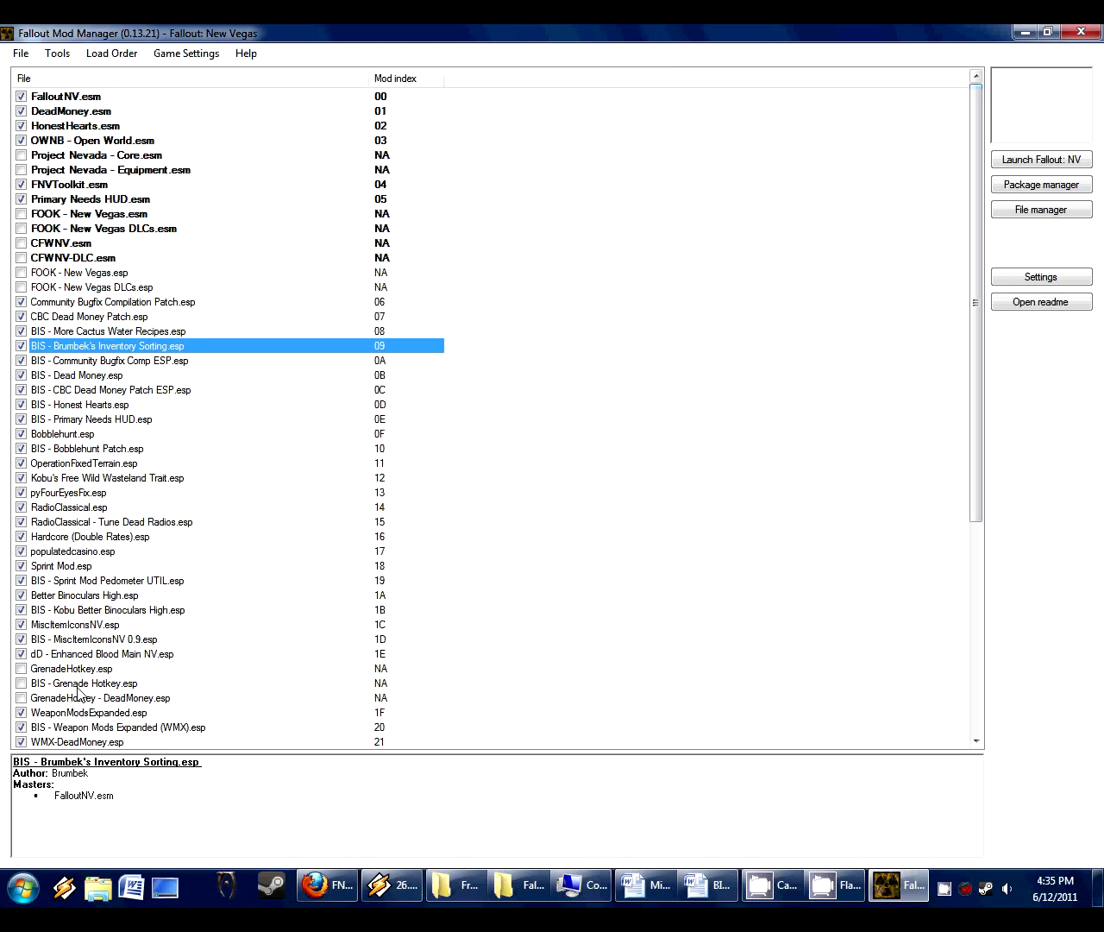
Step: Compare the load order and masters of WeaponModsExpanded.esp, BIS - Weapon Mods Expanded (WMX).esp and BIS - Brumbek's Inventory Sorting.esp
{"action": "scroll", "coordinate": [95, 642], "scroll_direction": "down", "scroll_amount": 4}
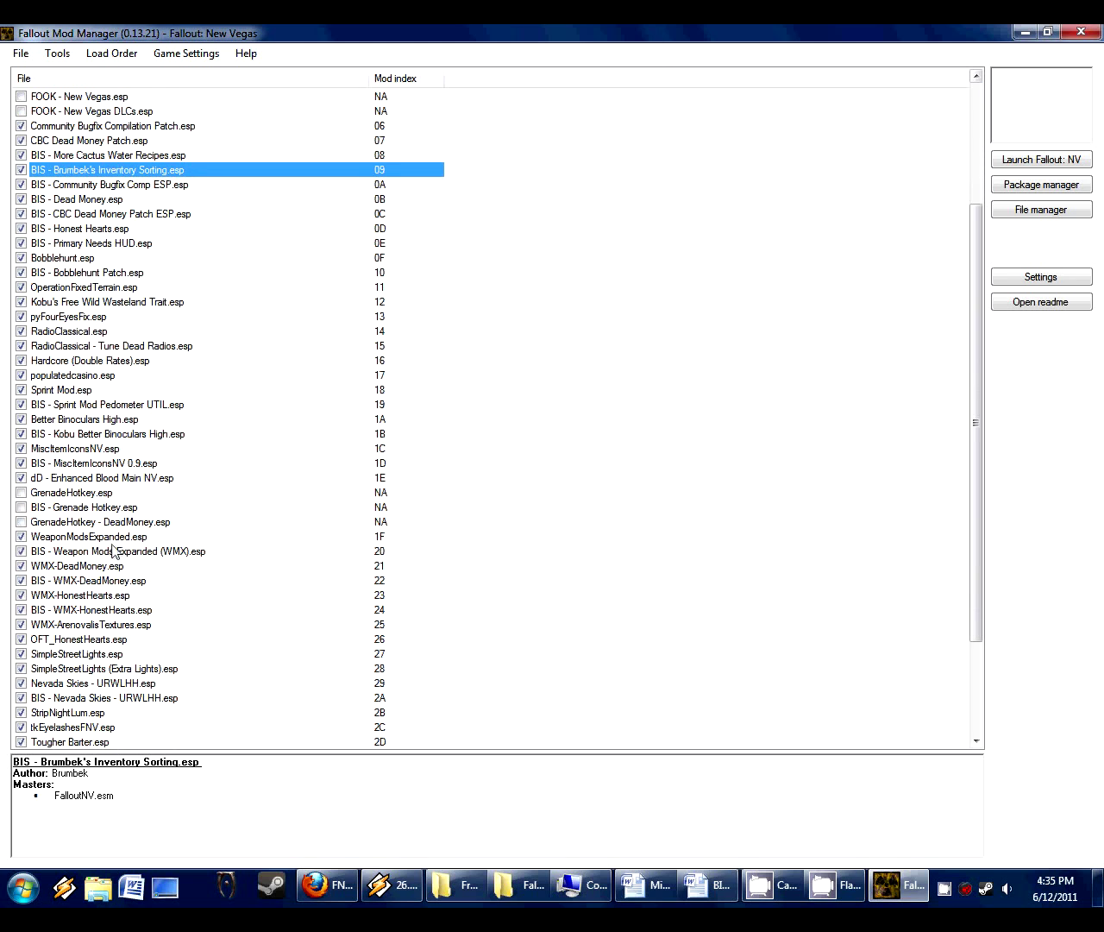
{"action": "left_click", "coordinate": [78, 539]}
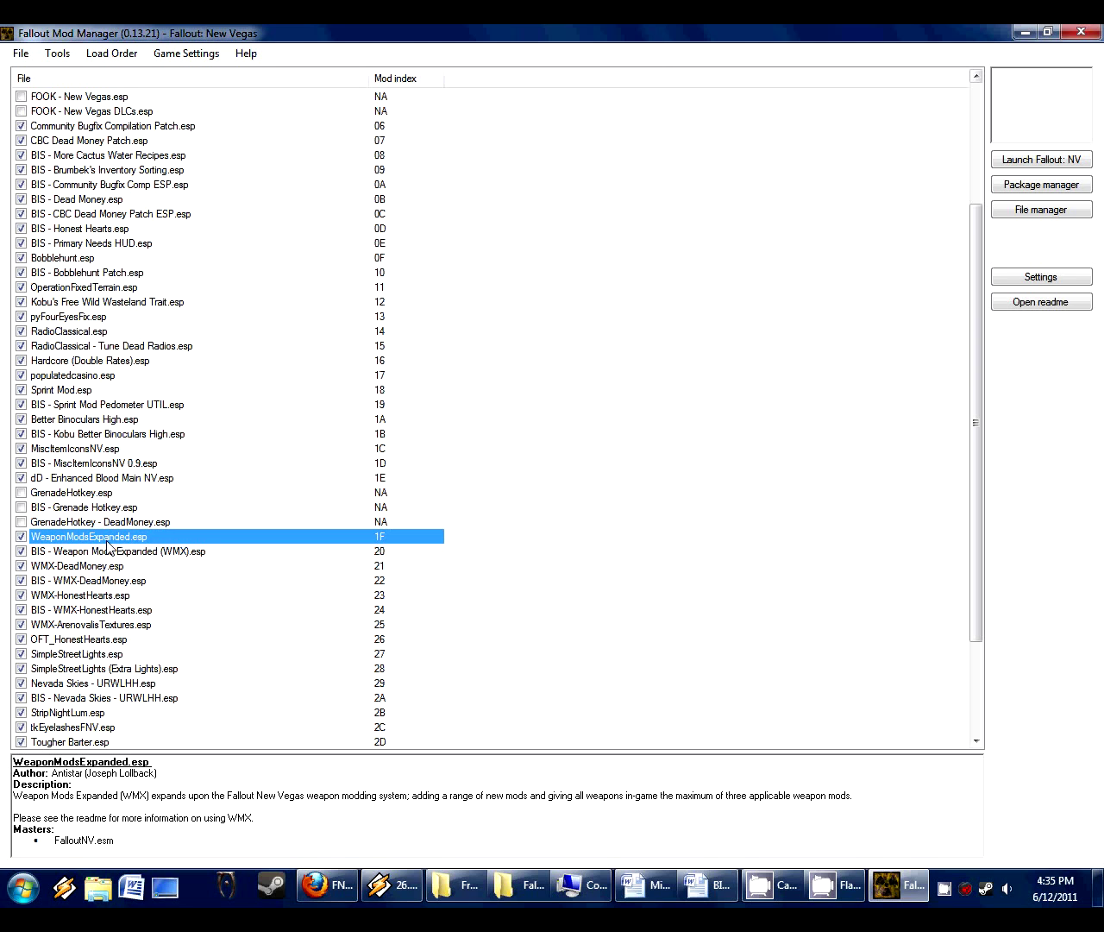
{"action": "scroll", "coordinate": [107, 545], "scroll_direction": "up", "scroll_amount": 1}
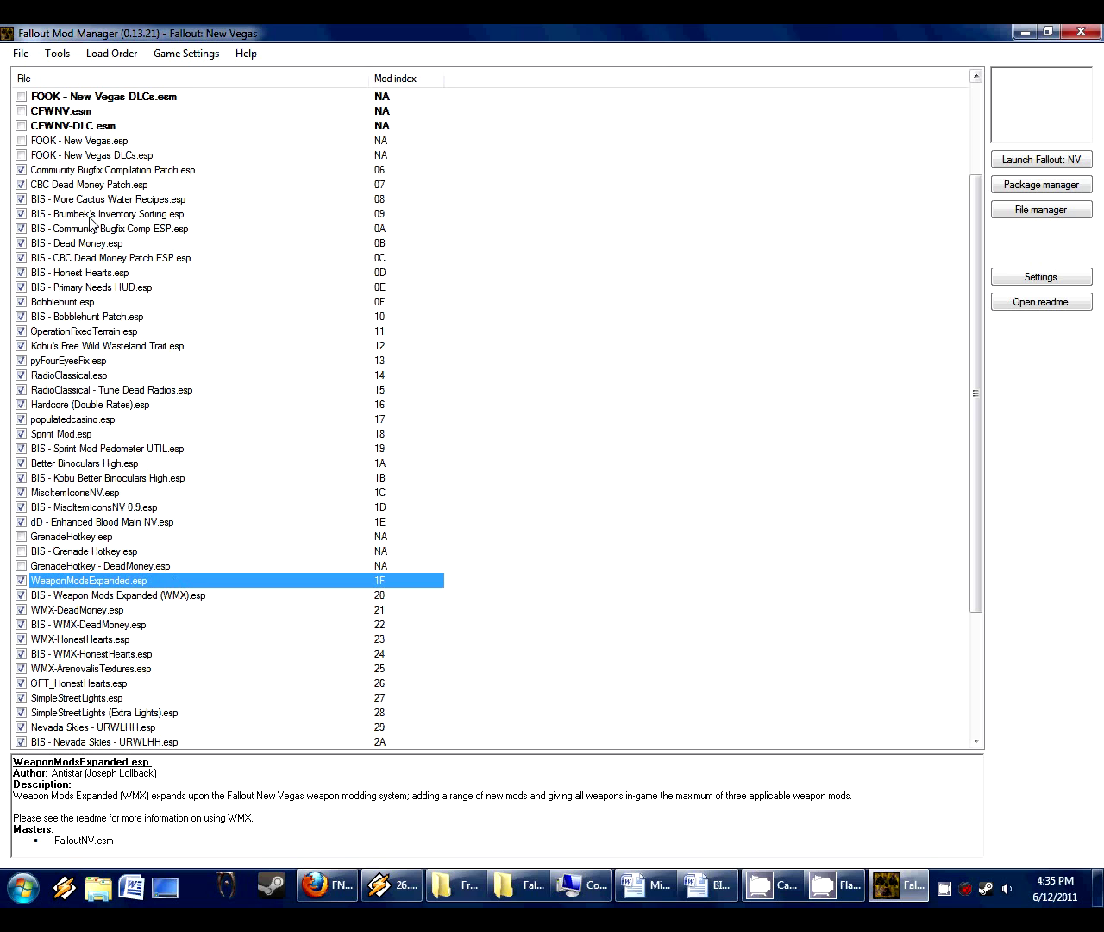
{"action": "left_click", "coordinate": [93, 216]}
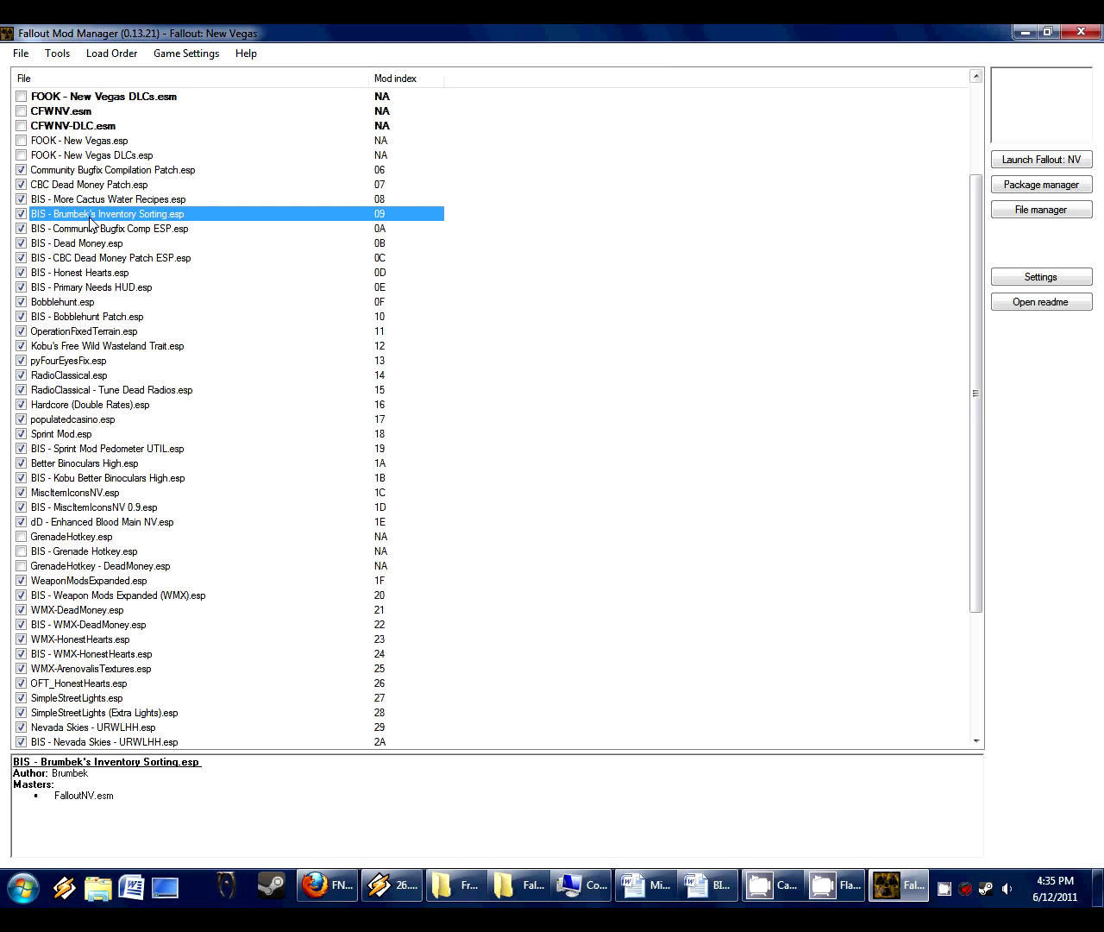
{"action": "left_click", "coordinate": [83, 583]}
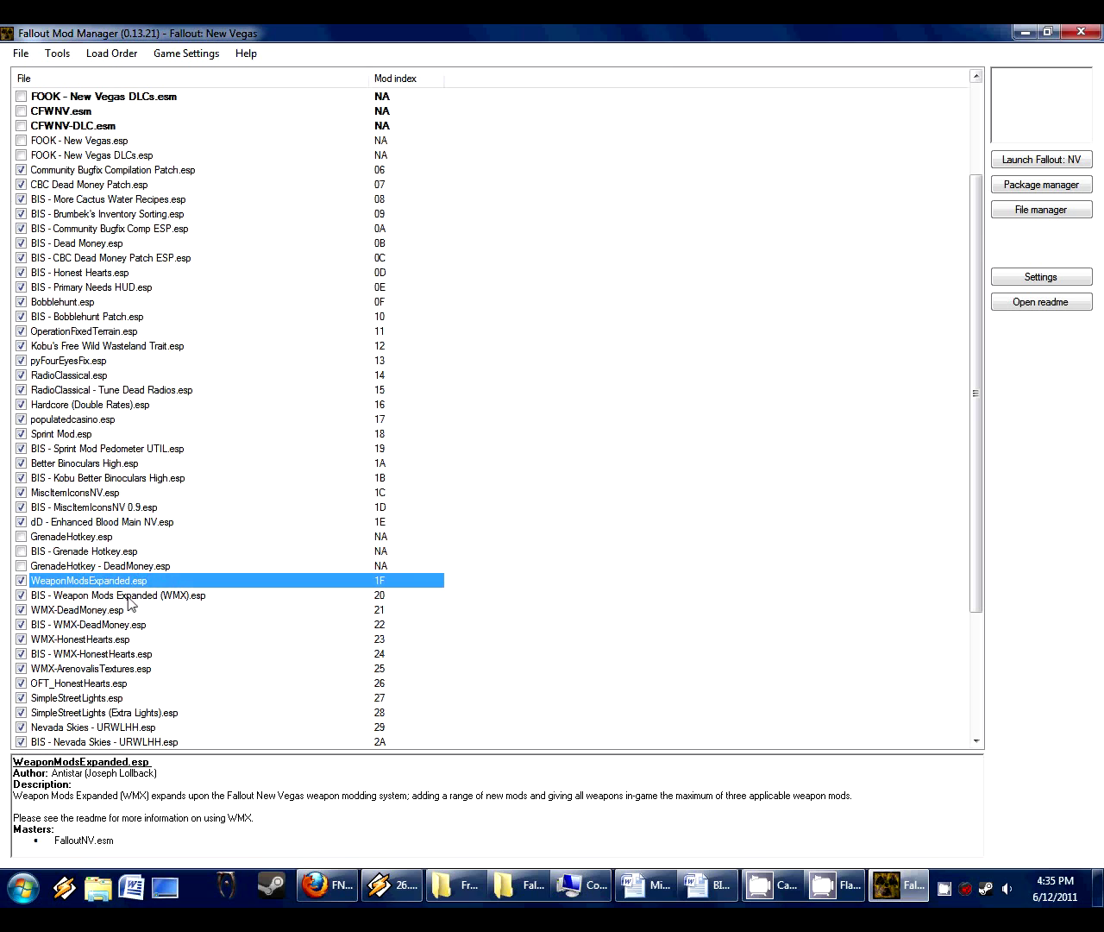
{"action": "left_click", "coordinate": [120, 599]}
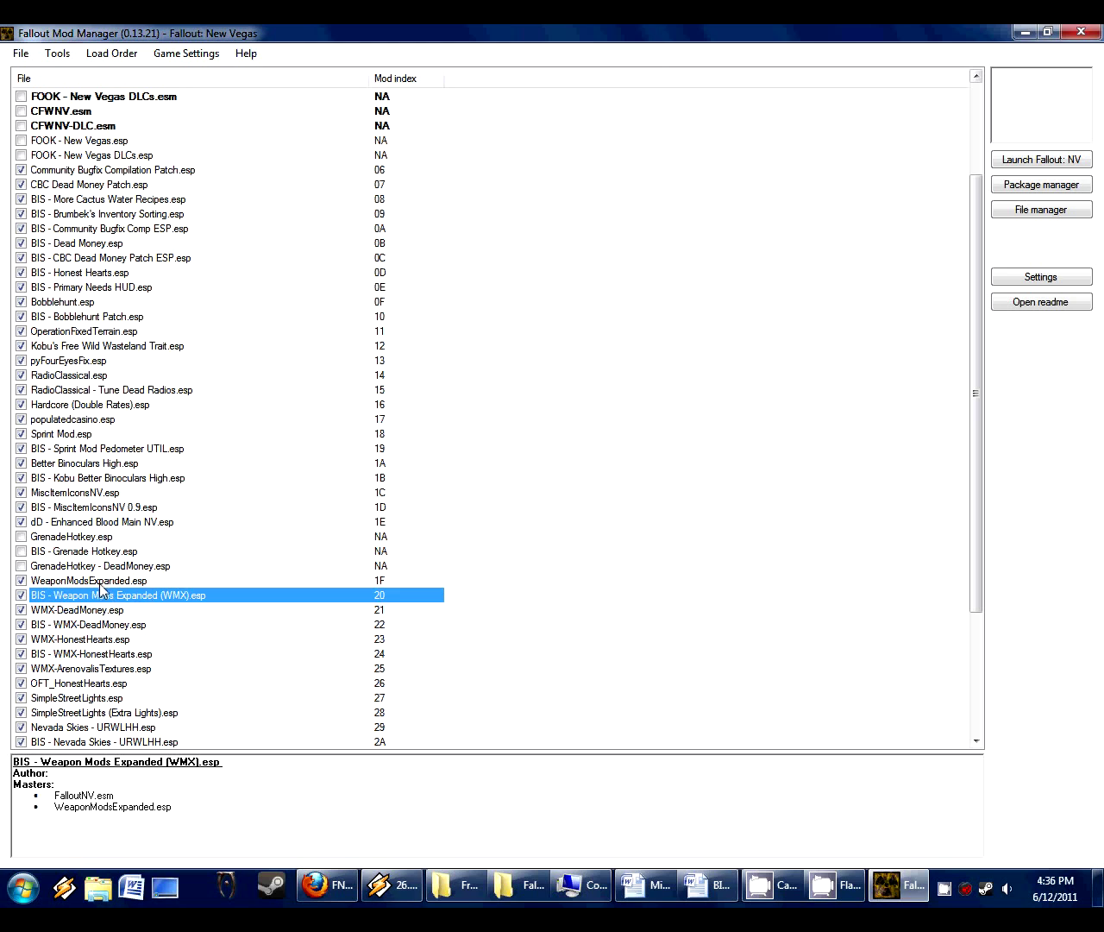
{"action": "left_click", "coordinate": [101, 584]}
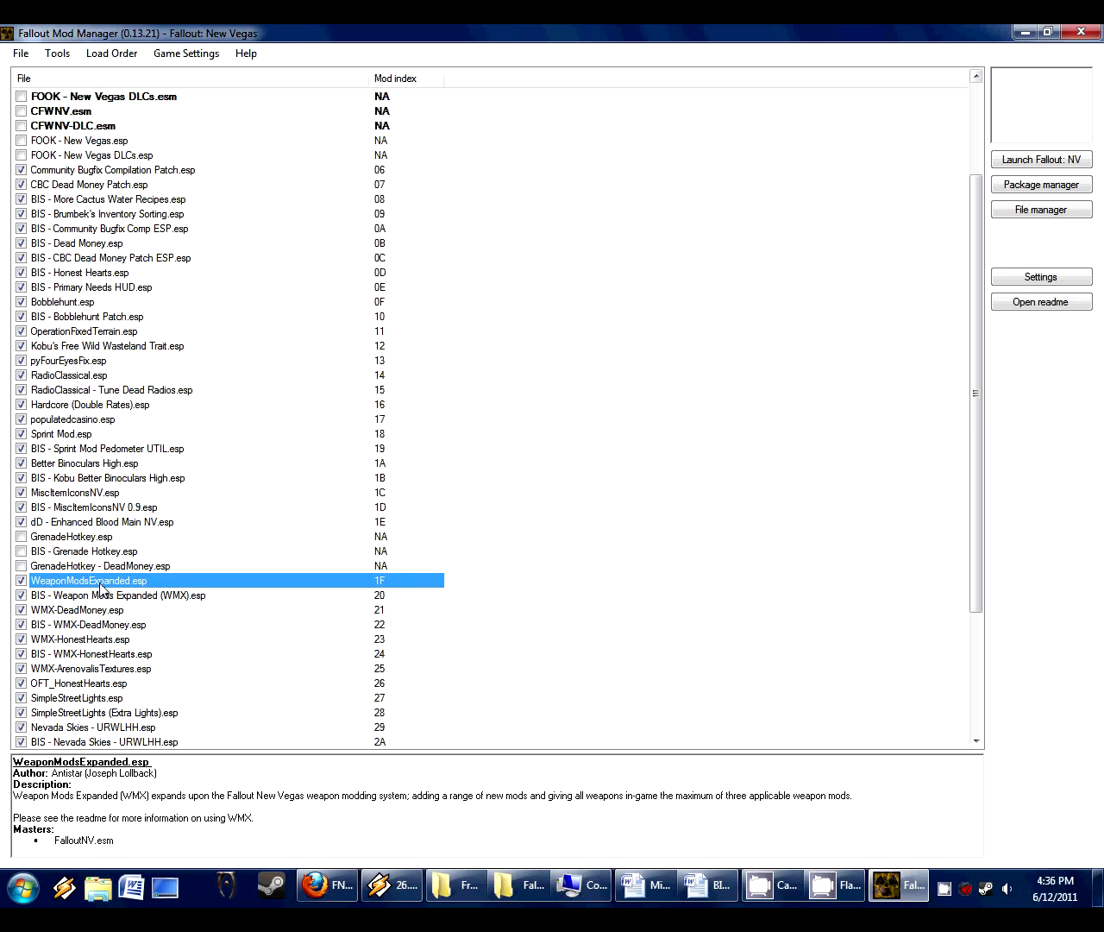
{"action": "left_click", "coordinate": [144, 601]}
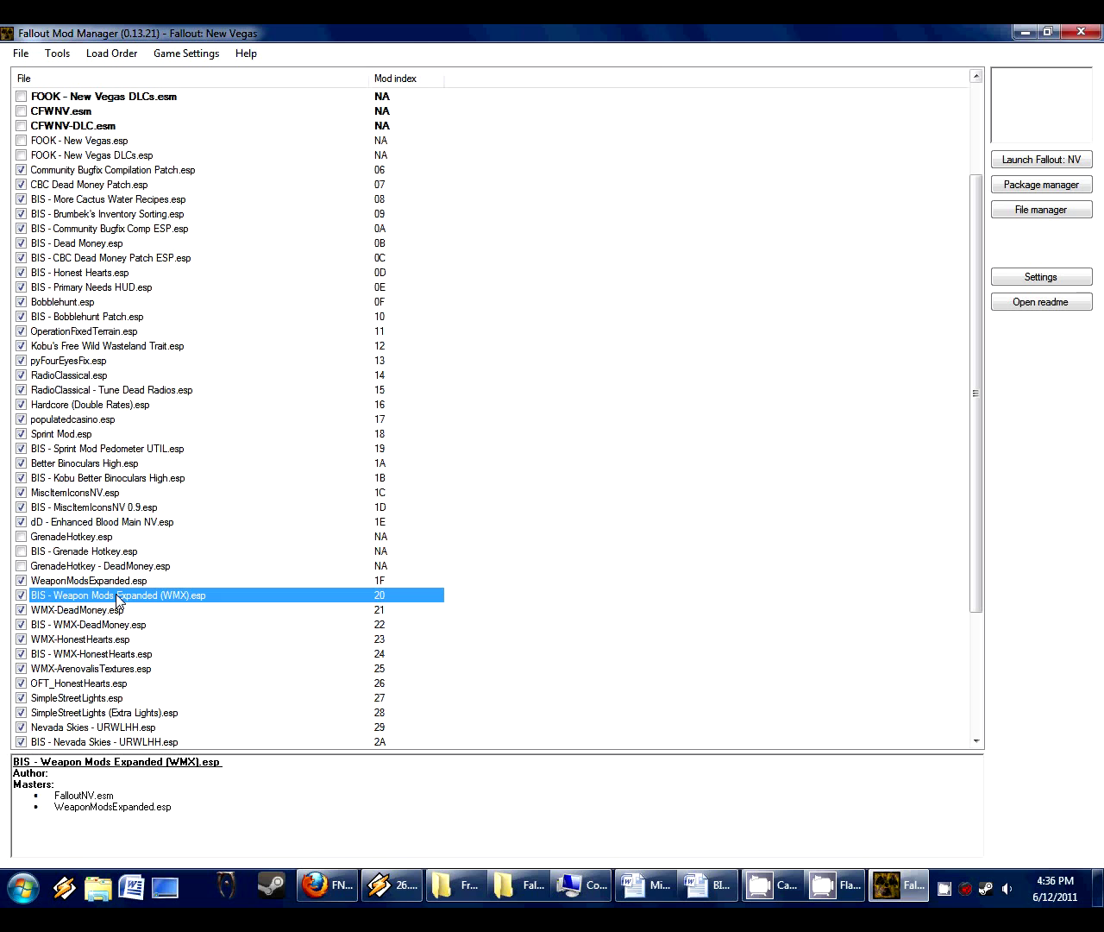
Step: Review the full plugin list, inspecting BIS - Kobu Better Binoculars High.esp and ending on BIS - Brumbek's Inventory Sorting.esp
{"action": "scroll", "coordinate": [118, 601], "scroll_direction": "down", "scroll_amount": 4}
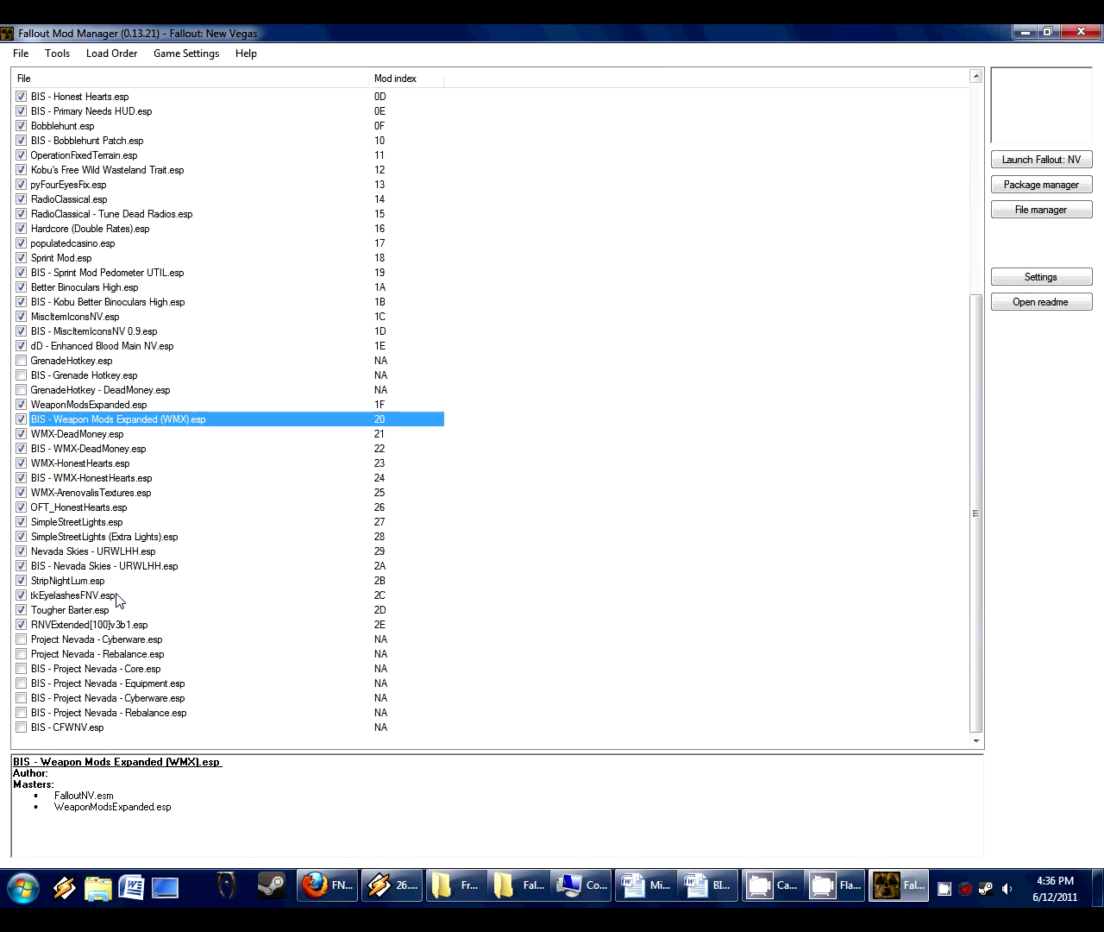
{"action": "scroll", "coordinate": [119, 601], "scroll_direction": "up", "scroll_amount": 3}
{"action": "scroll", "coordinate": [116, 599], "scroll_direction": "up", "scroll_amount": 4}
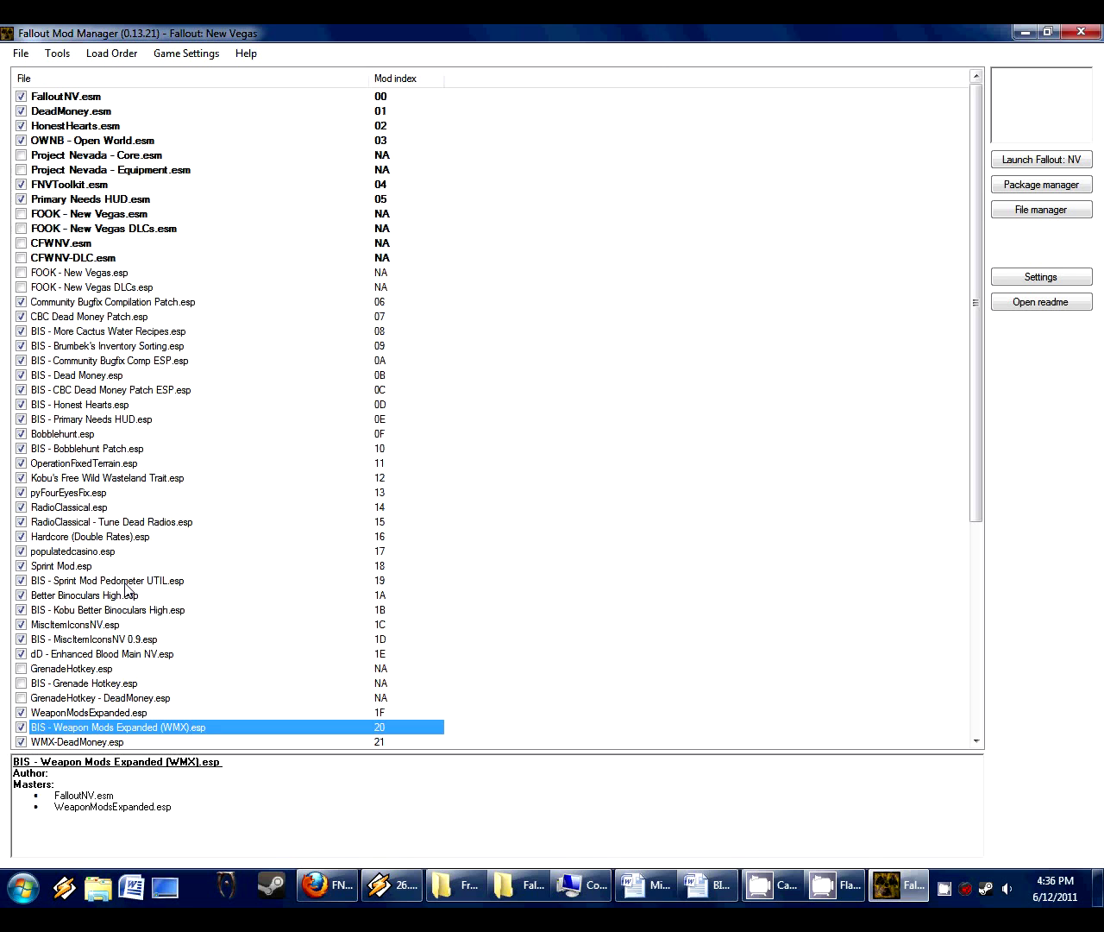
{"action": "scroll", "coordinate": [126, 589], "scroll_direction": "down", "scroll_amount": 7}
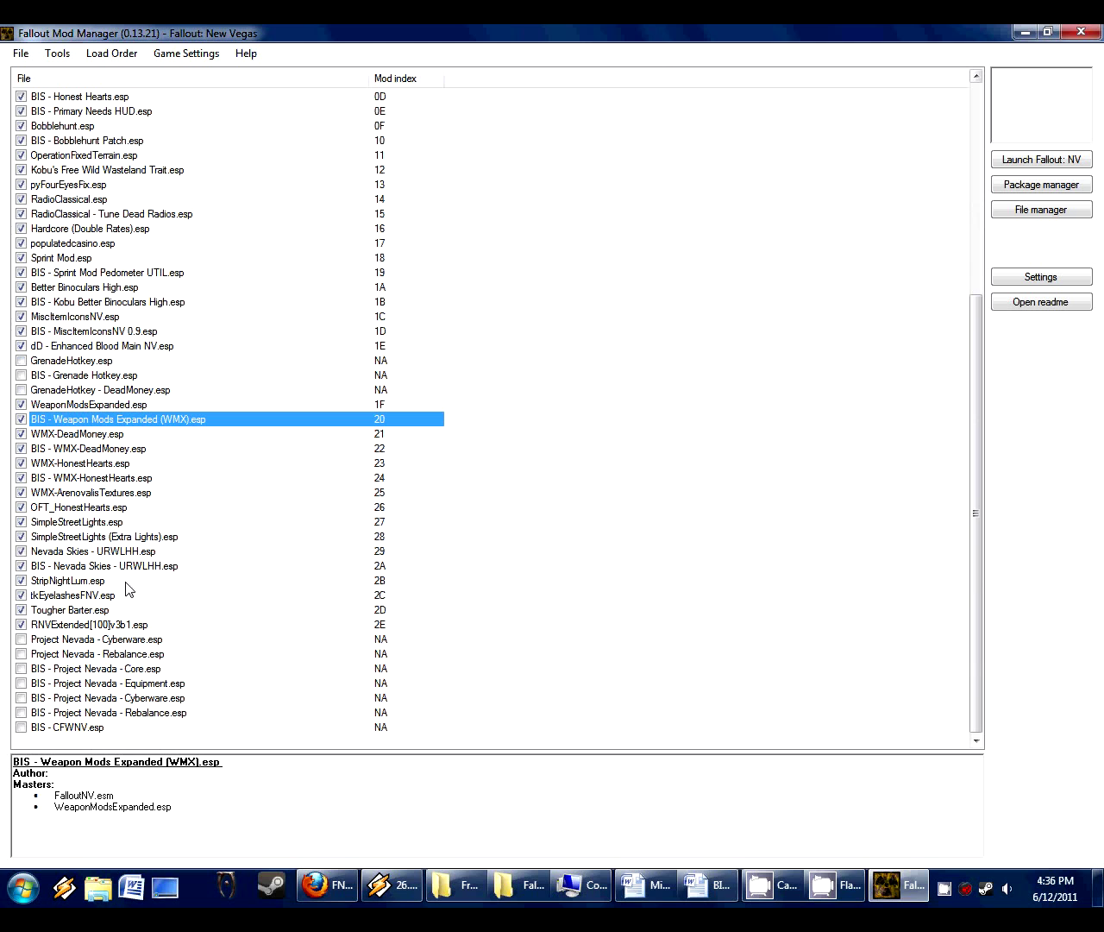
{"action": "left_click", "coordinate": [175, 302]}
{"action": "scroll", "coordinate": [164, 315], "scroll_direction": "up", "scroll_amount": 5}
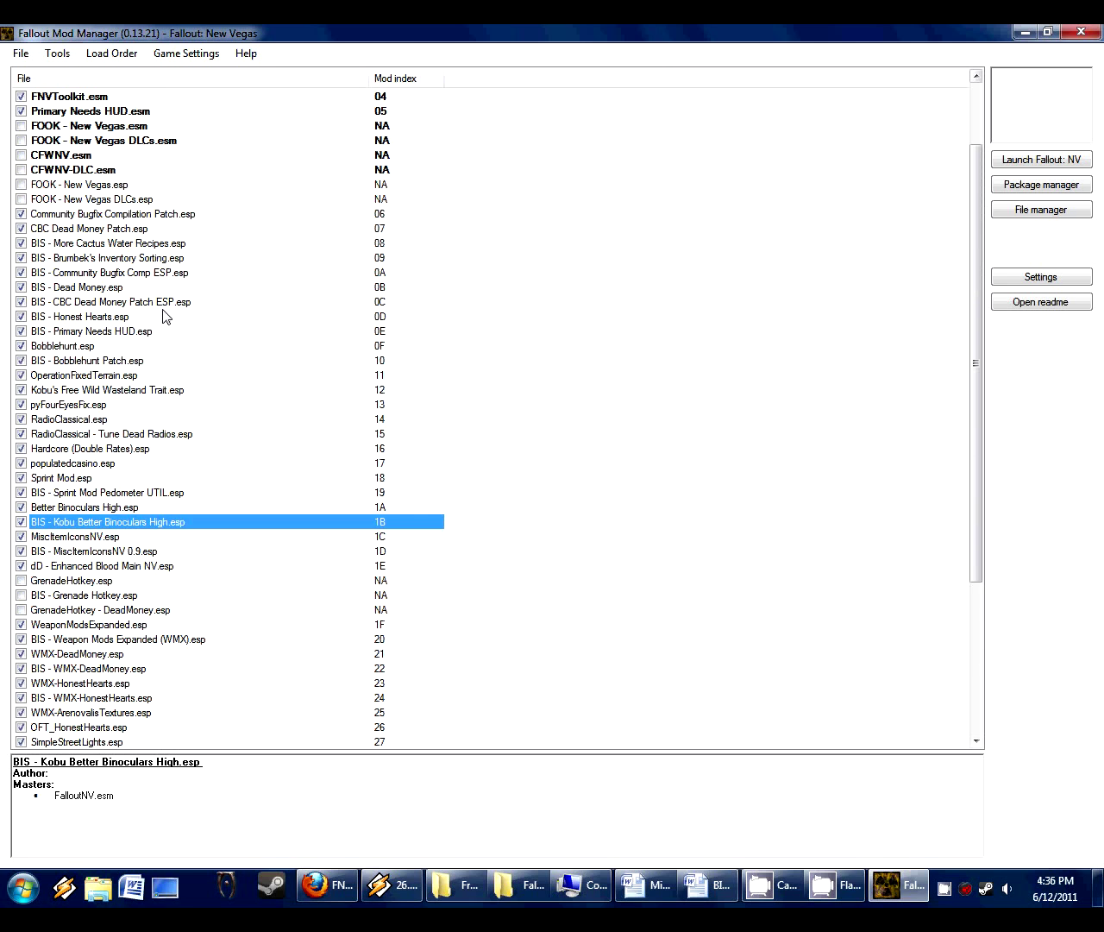
{"action": "scroll", "coordinate": [164, 316], "scroll_direction": "up", "scroll_amount": 2}
{"action": "left_click", "coordinate": [112, 346]}
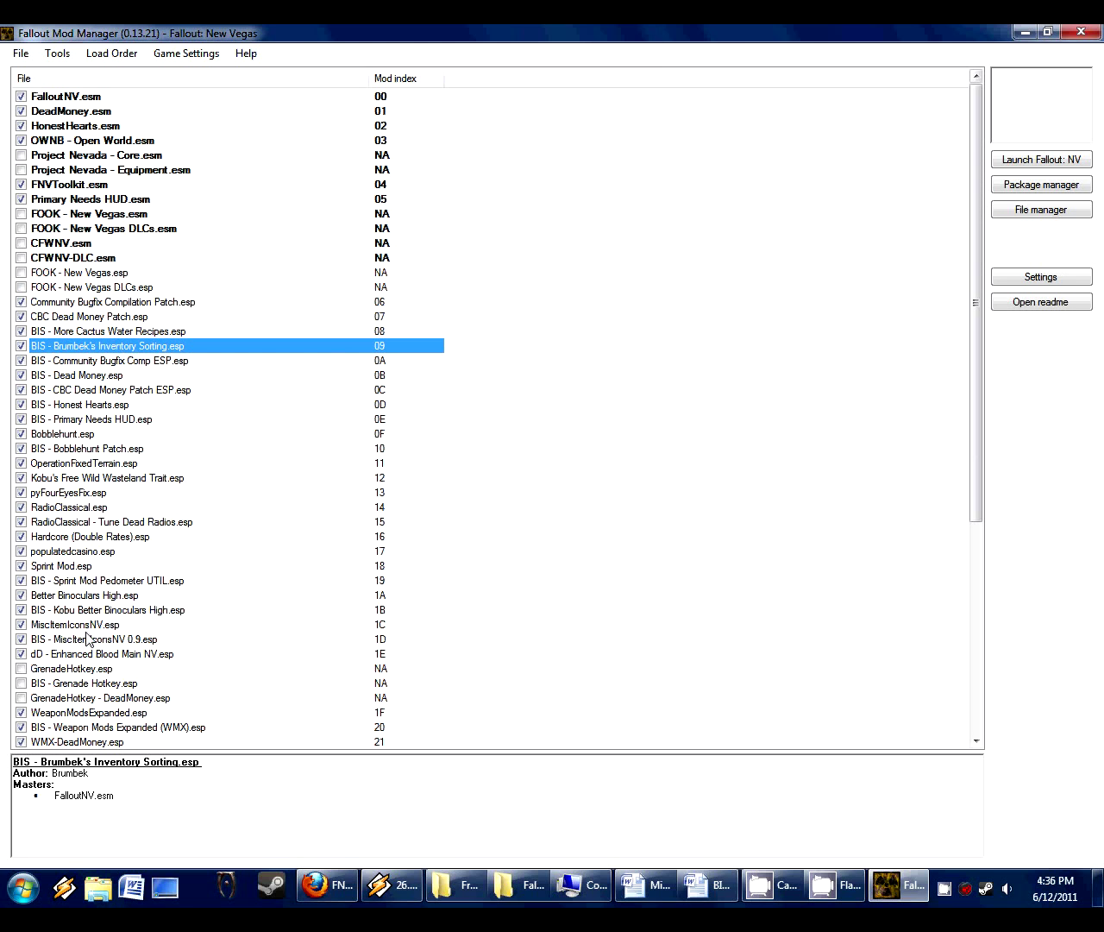
Step: Inspect the masters of Sprint Mod.esp and BIS - Sprint Mod Pedometer UTIL.esp in the plugin list
{"action": "scroll", "coordinate": [90, 638], "scroll_direction": "down", "scroll_amount": 7}
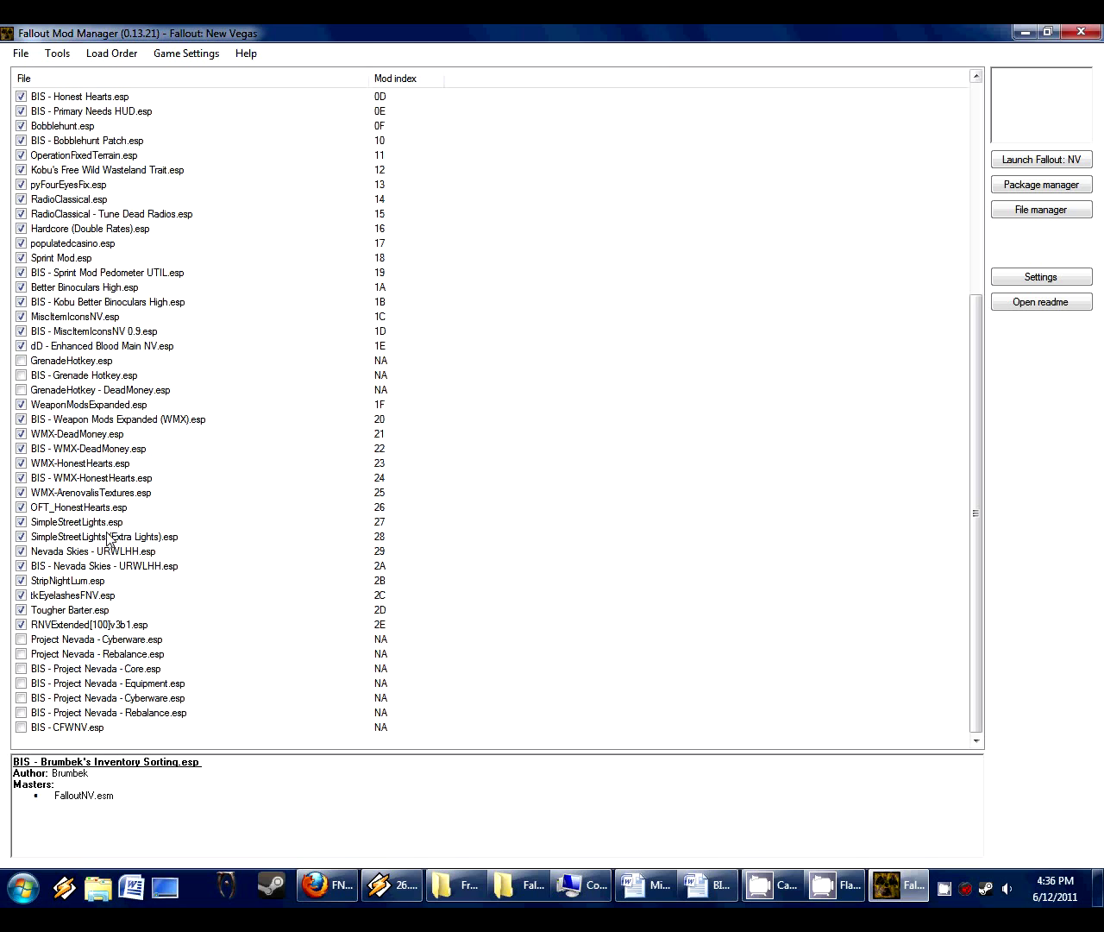
{"action": "left_click", "coordinate": [69, 261]}
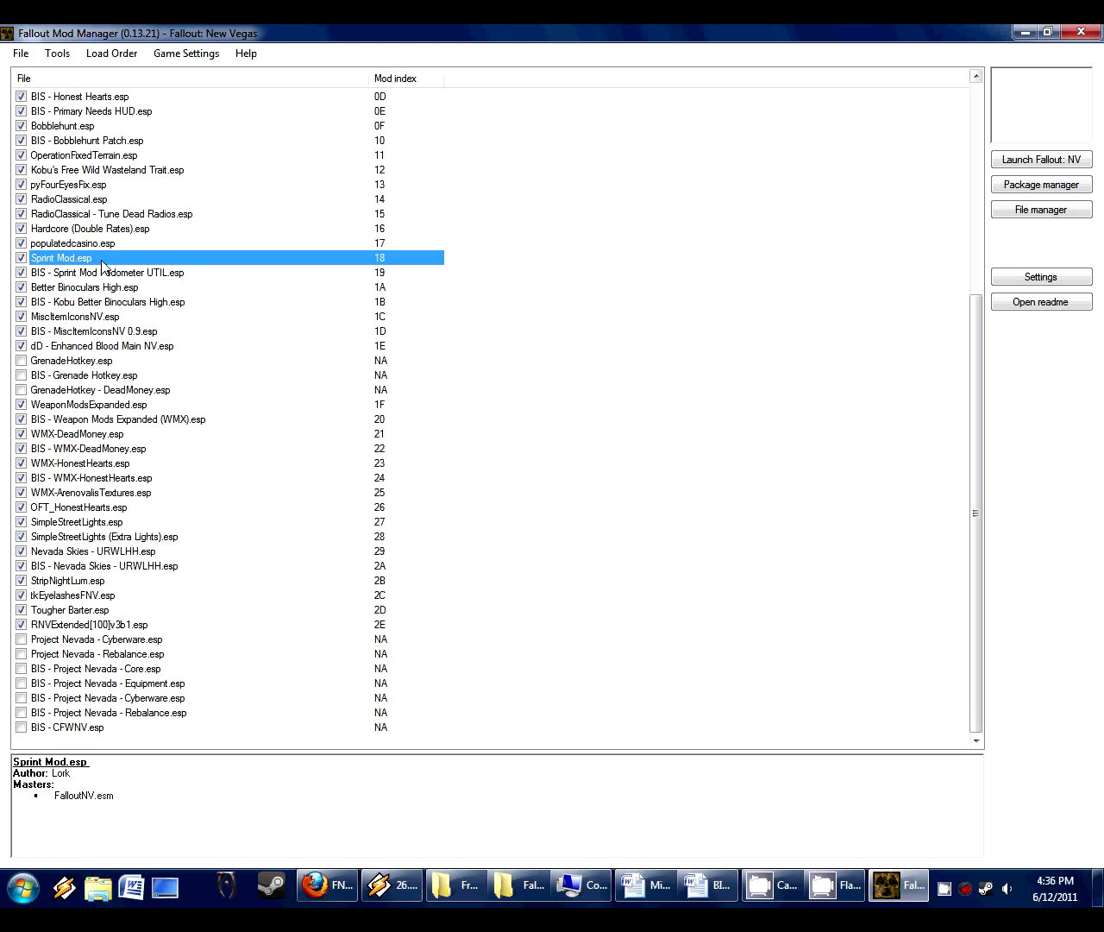
{"action": "left_click", "coordinate": [72, 276]}
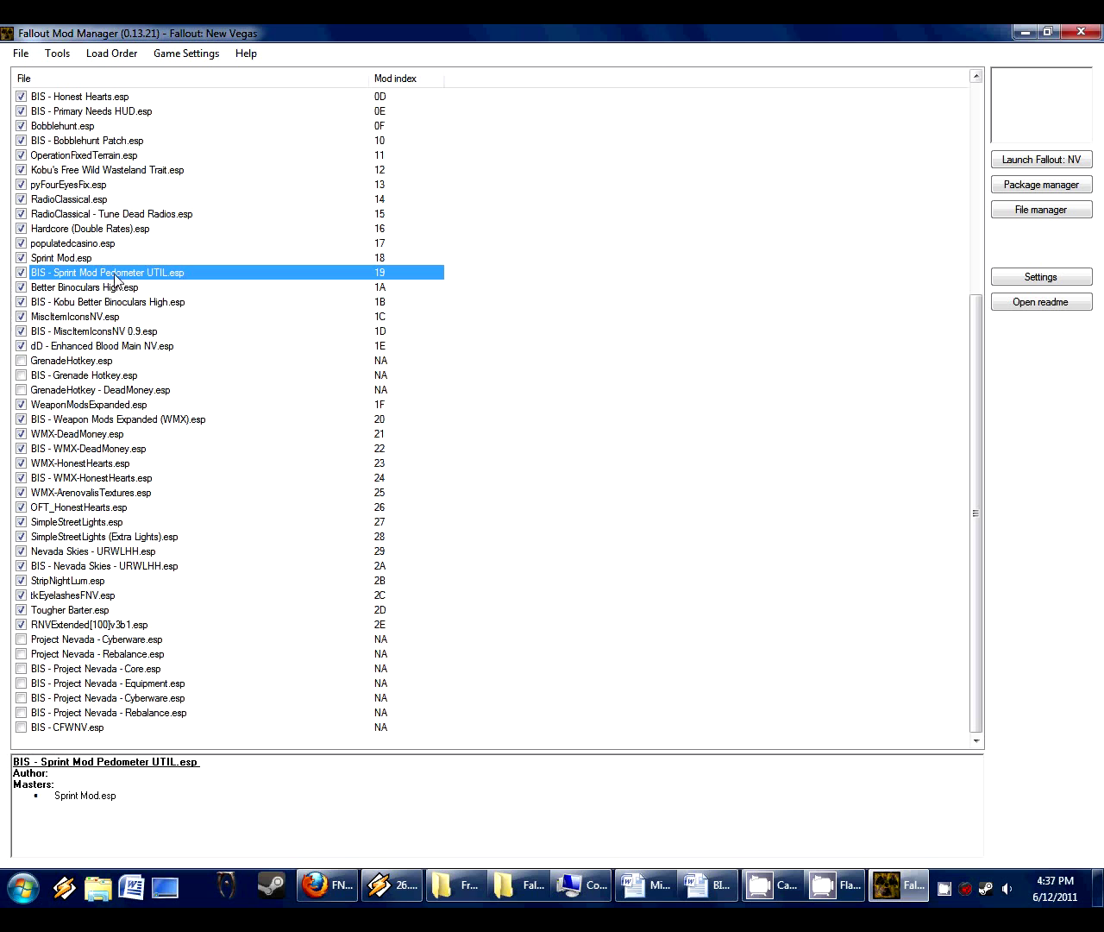
{"action": "left_click", "coordinate": [70, 259]}
Step: Compare the load order position of BIS - Brumbek's Inventory Sorting.esp with Sprint Mod.esp and BIS - Sprint Mod Pedometer UTIL.esp
{"action": "scroll", "coordinate": [155, 345], "scroll_direction": "up", "scroll_amount": 4}
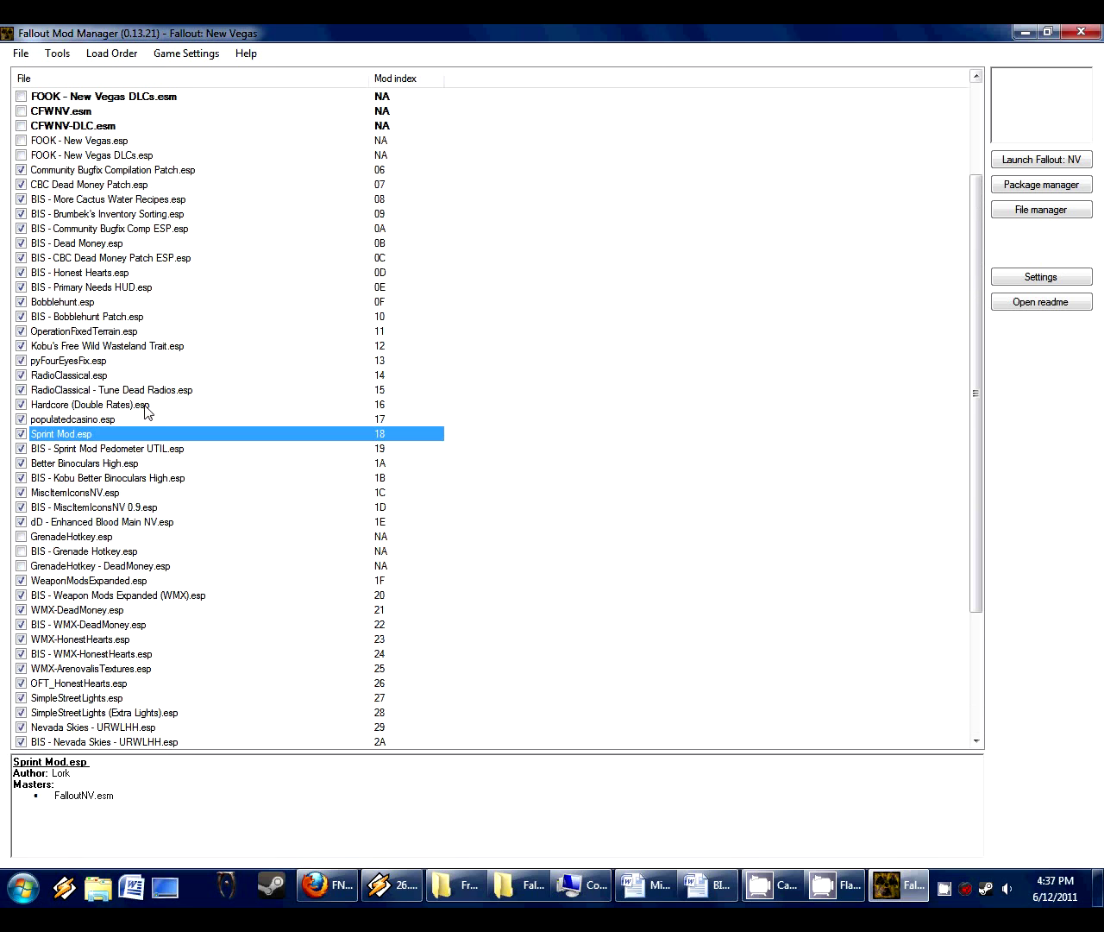
{"action": "left_click", "coordinate": [87, 215]}
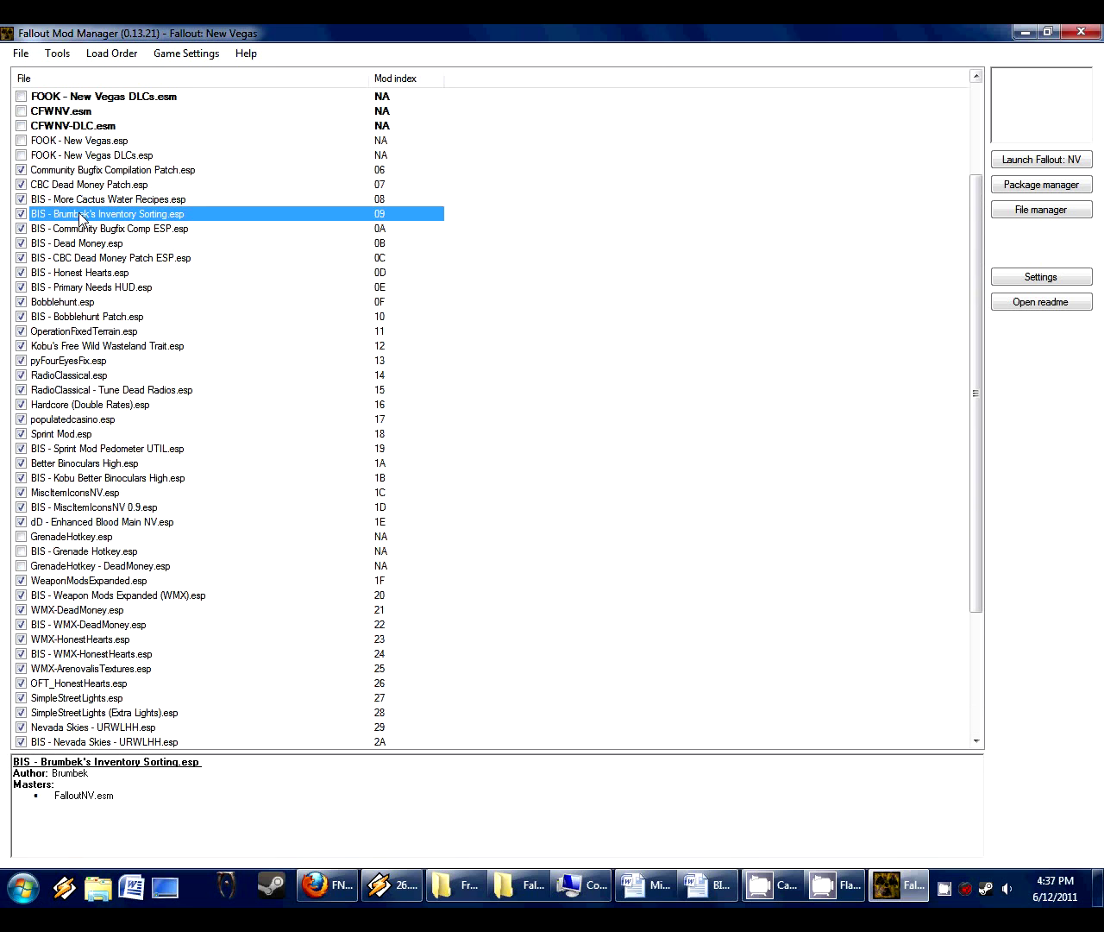
{"action": "left_click", "coordinate": [77, 436]}
{"action": "left_click", "coordinate": [90, 450]}
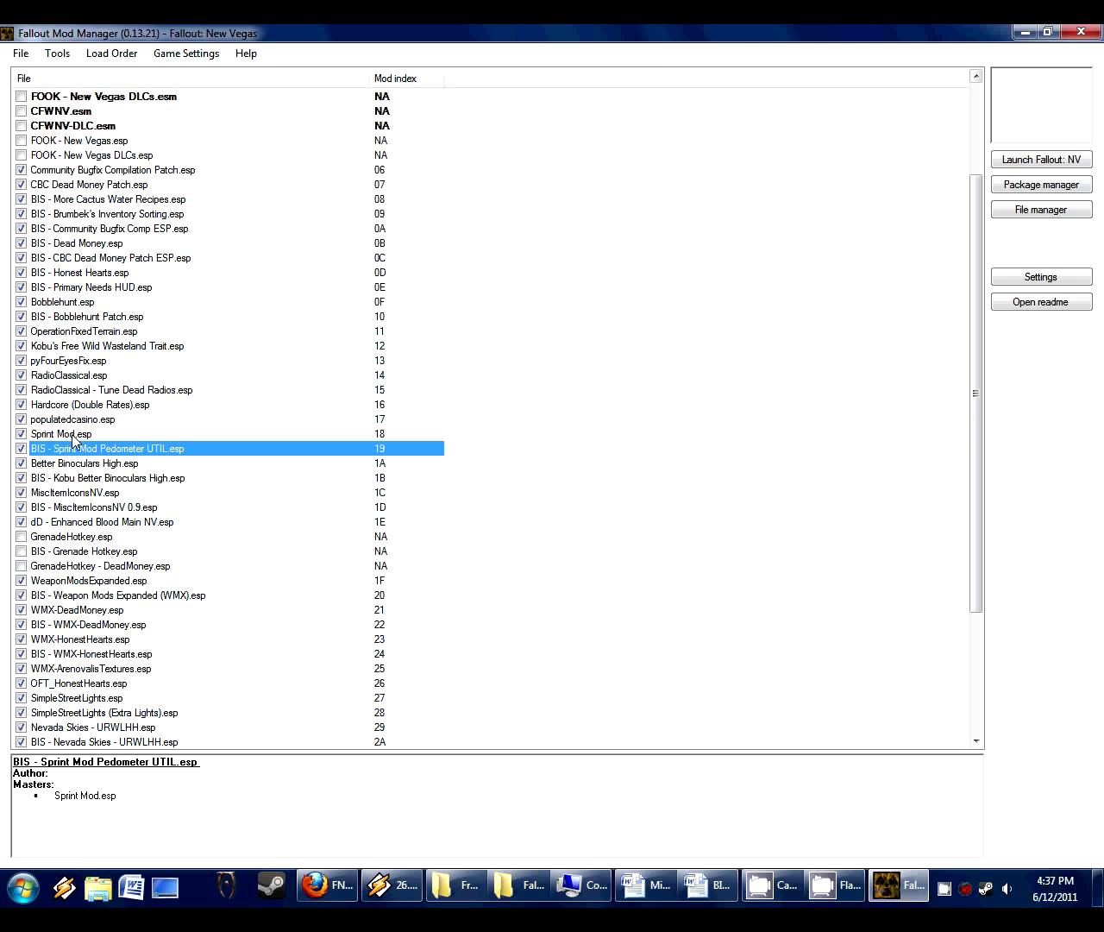
{"action": "scroll", "coordinate": [155, 481], "scroll_direction": "up", "scroll_amount": 3}
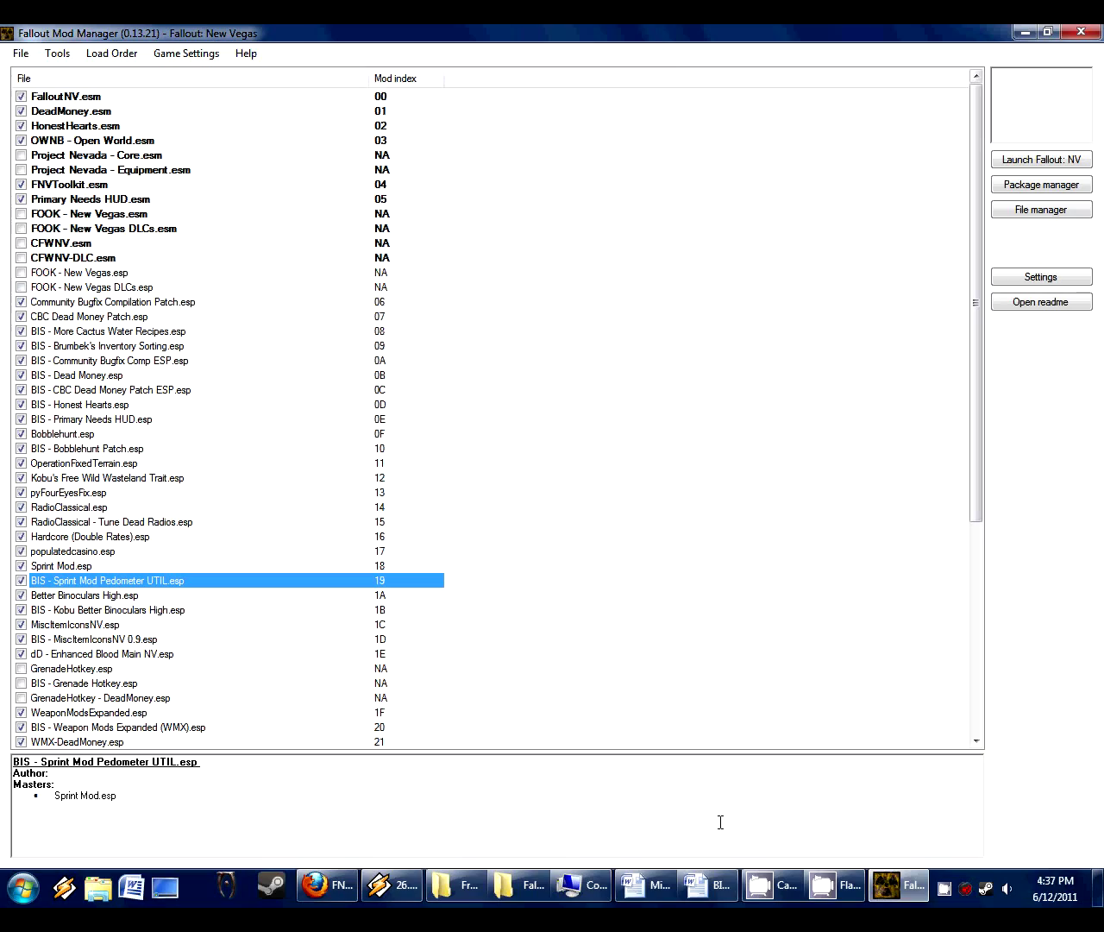
{"action": "mouse_move", "coordinate": [830, 891]}
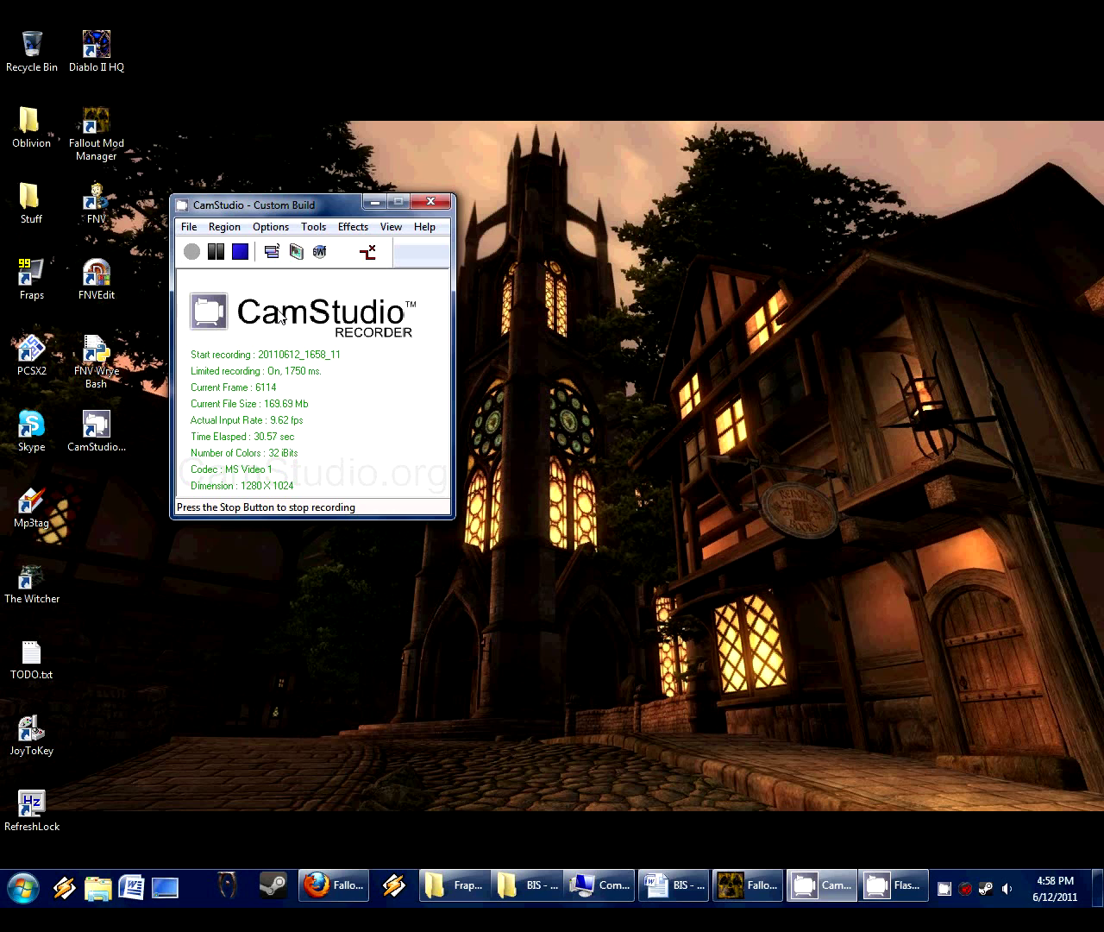
Step: Bring Fallout Mod Manager back up from the desktop and dismiss its error dialog
{"action": "left_click", "coordinate": [109, 148]}
{"action": "double_click", "coordinate": [110, 148]}
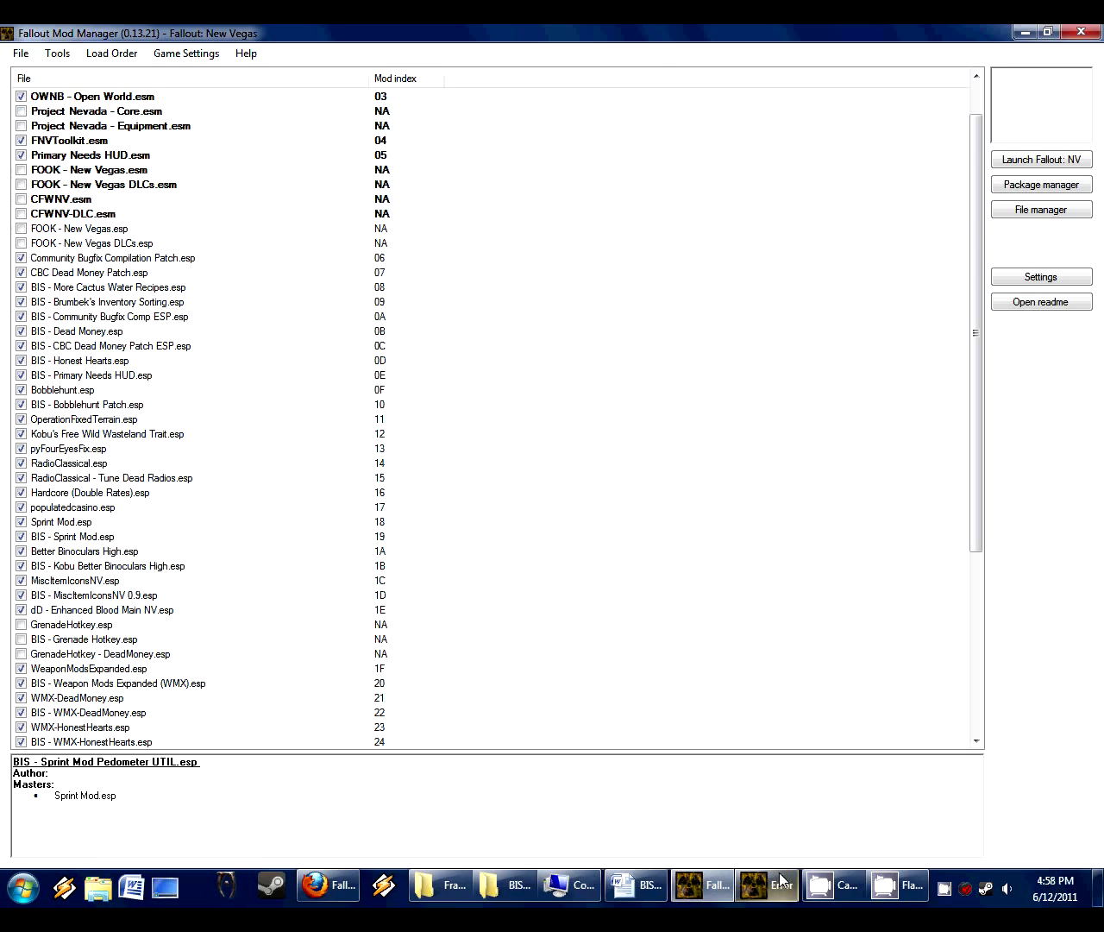
{"action": "left_click", "coordinate": [780, 880]}
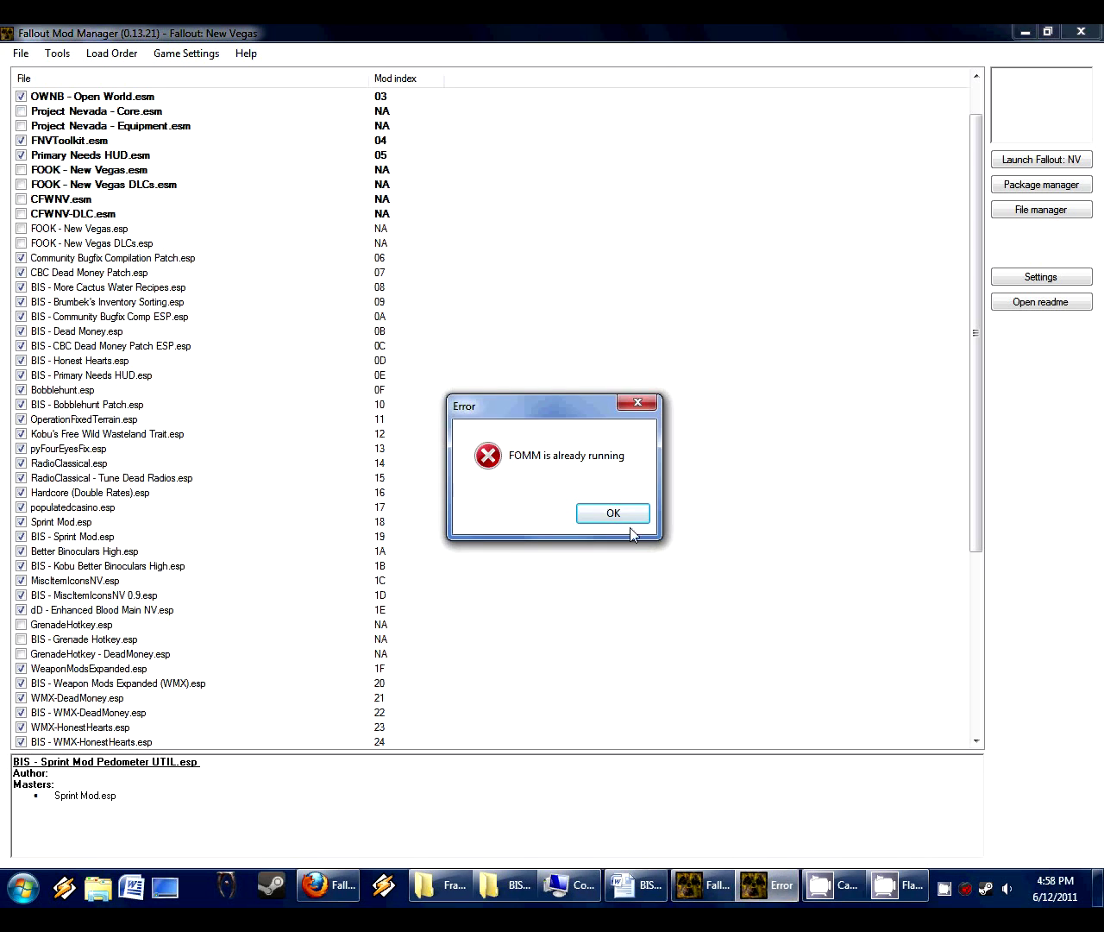
{"action": "left_click", "coordinate": [622, 523]}
Step: Review Community Bugfix Compilation Patch.esp, BIS - Brumbek's Inventory Sorting.esp and Sprint Mod.esp in the load order, and close the mod manager
{"action": "left_click", "coordinate": [104, 259]}
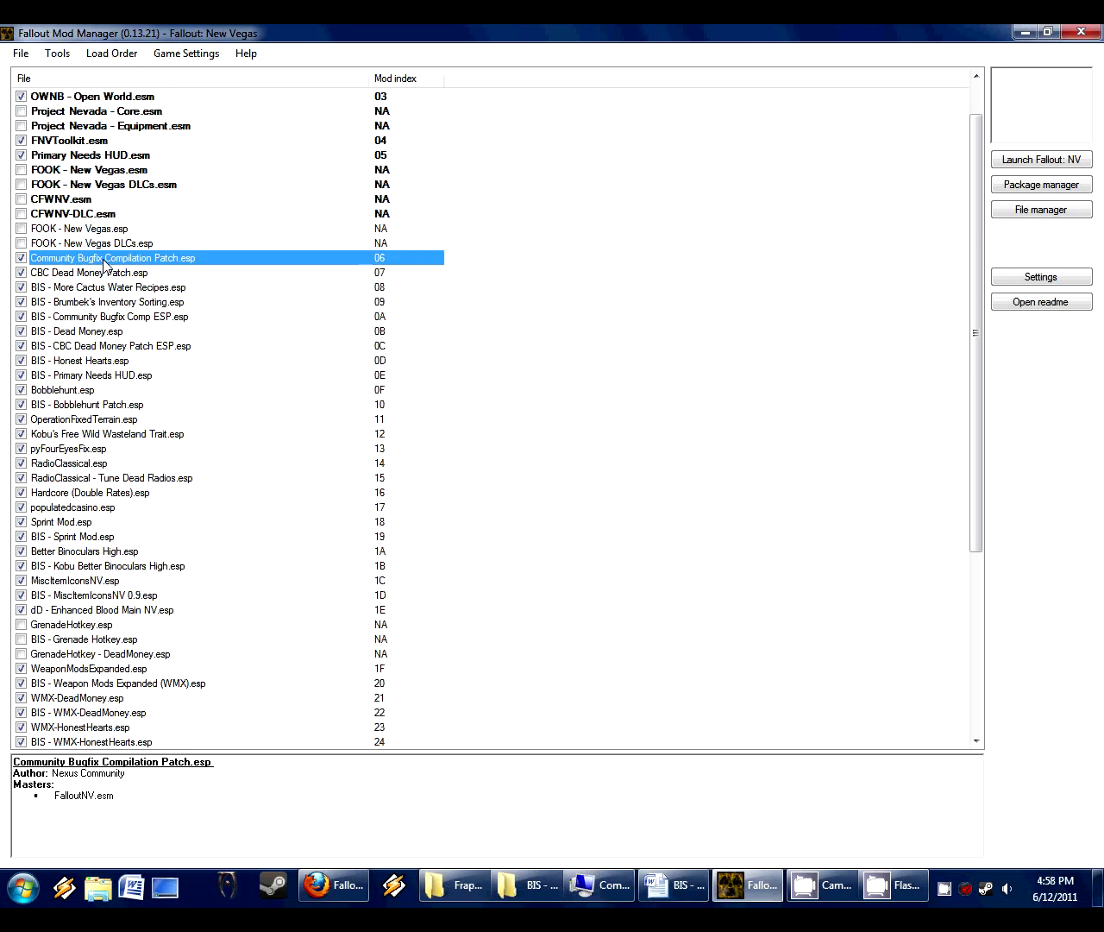
{"action": "scroll", "coordinate": [108, 269], "scroll_direction": "down", "scroll_amount": 4}
{"action": "left_click", "coordinate": [95, 346]}
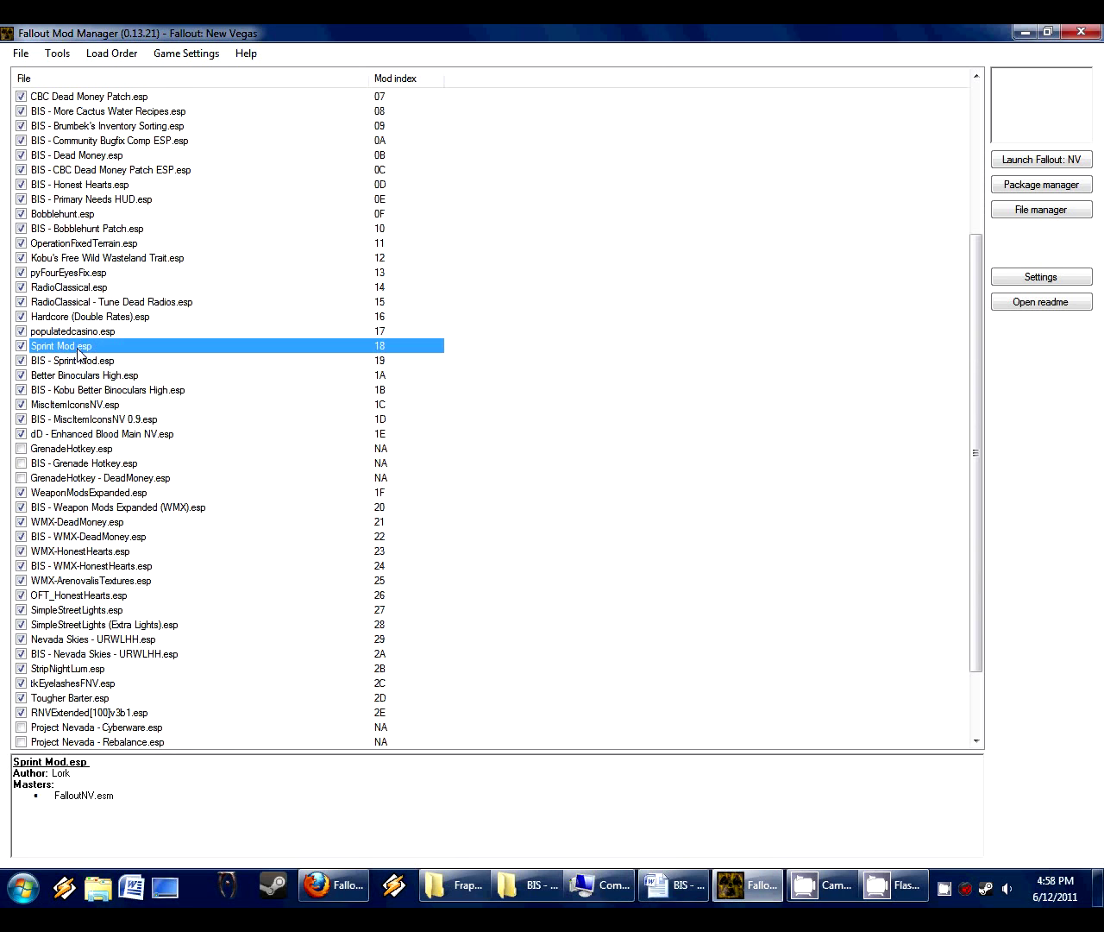
{"action": "scroll", "coordinate": [146, 259], "scroll_direction": "up", "scroll_amount": 5}
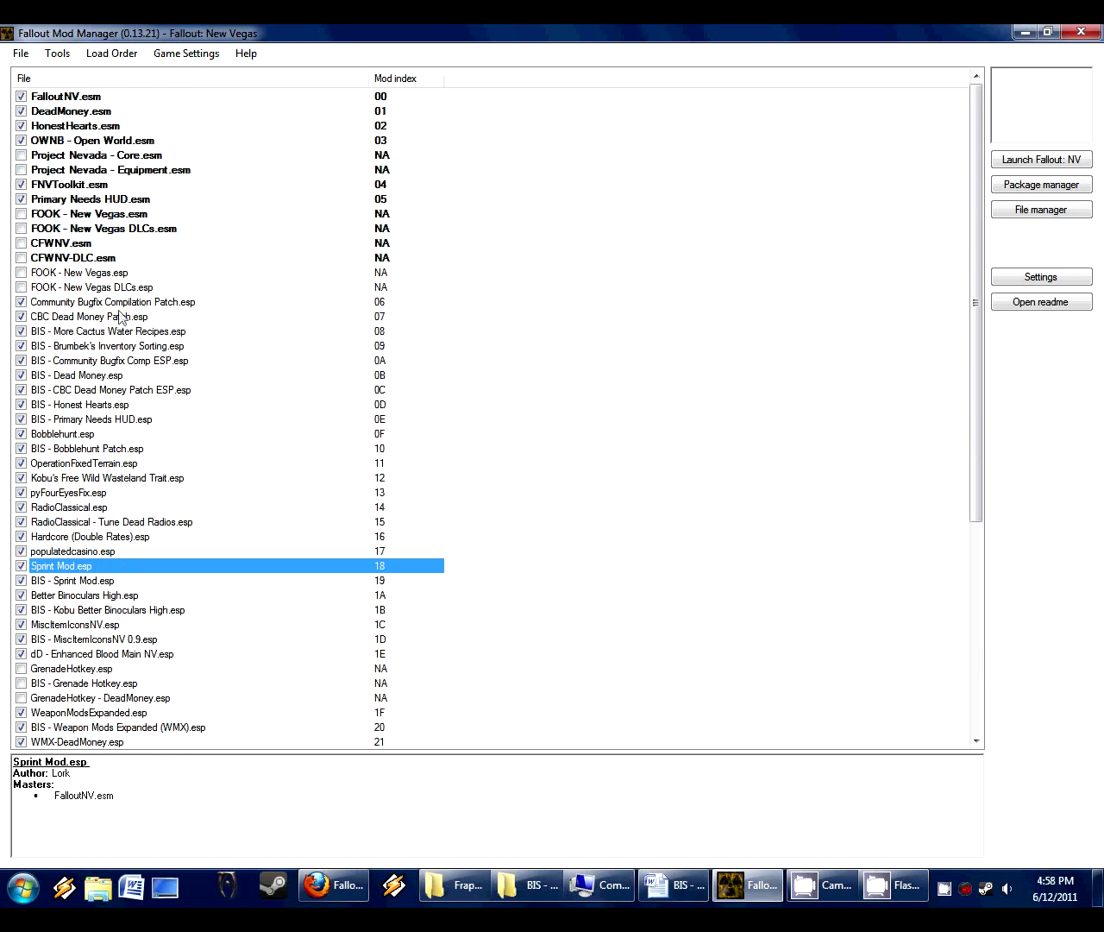
{"action": "left_click", "coordinate": [102, 348]}
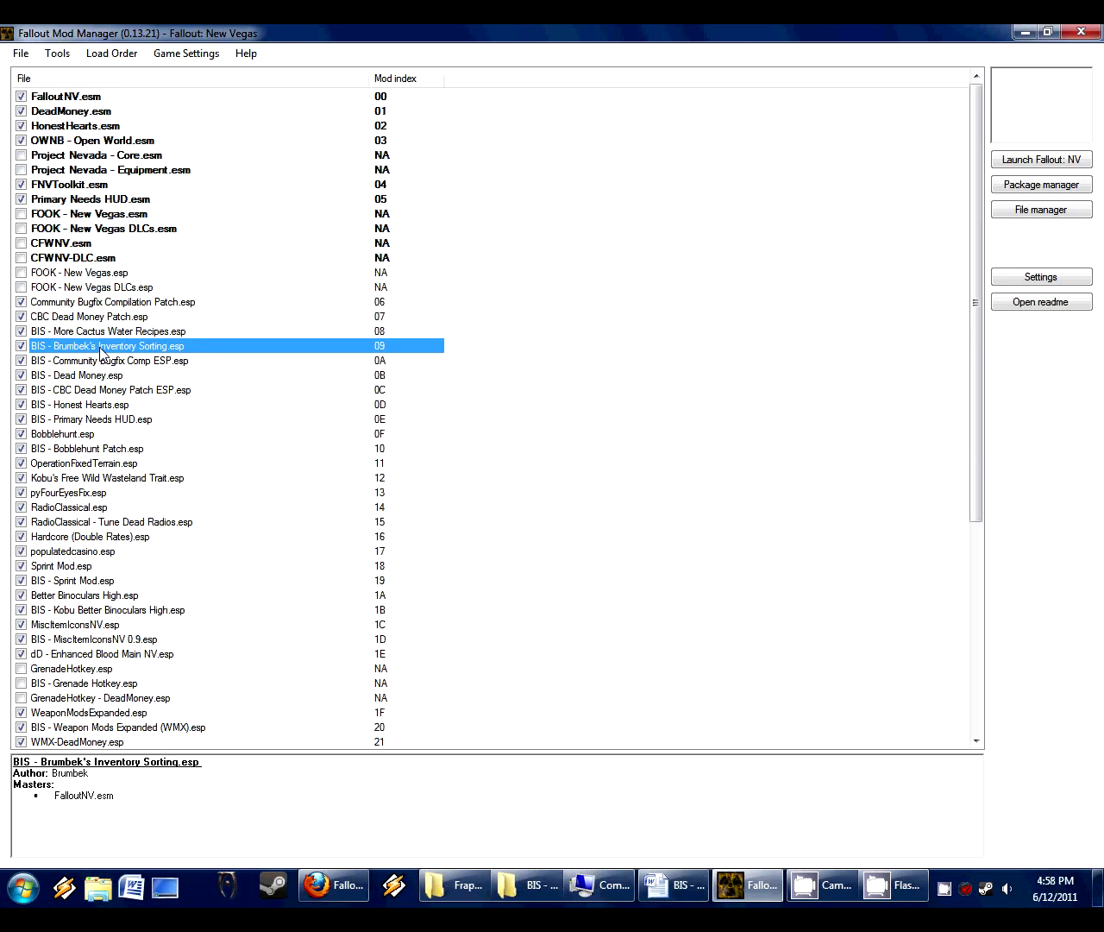
{"action": "left_click", "coordinate": [73, 565]}
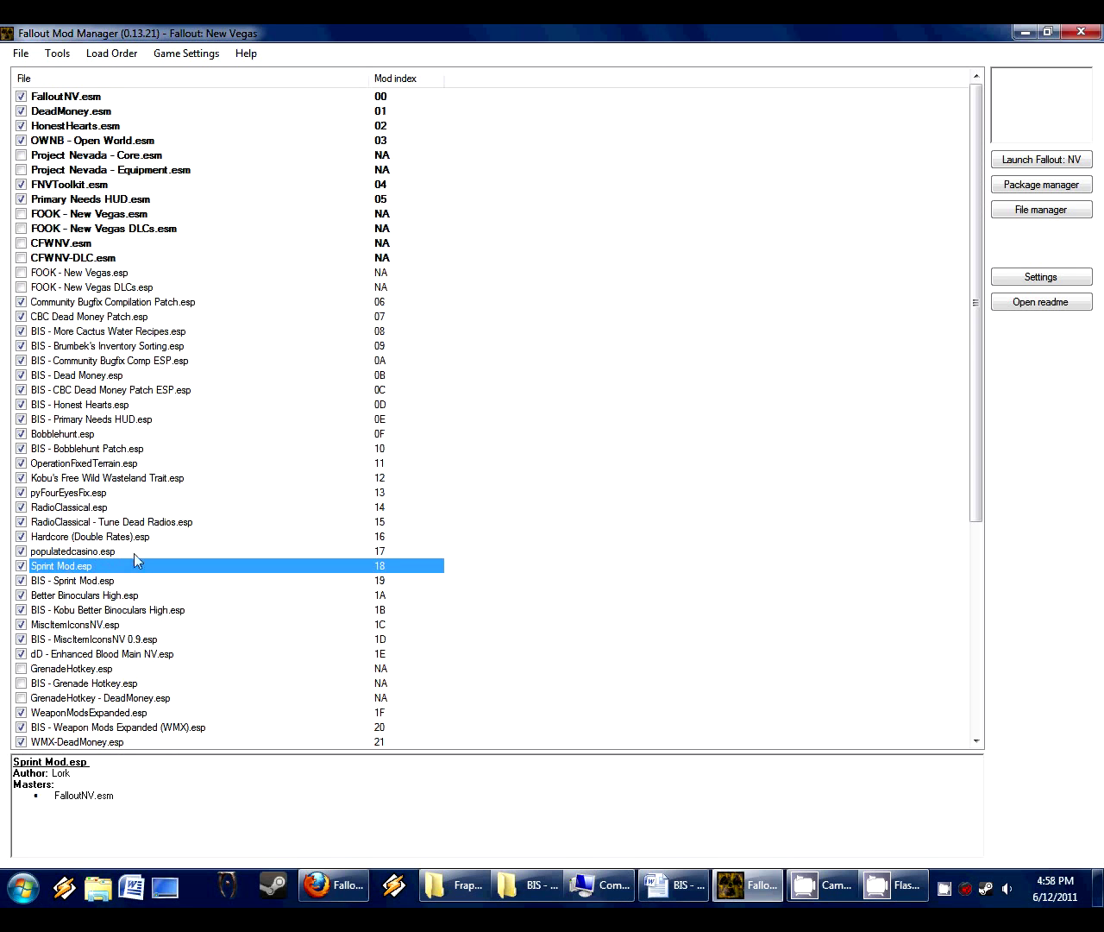
{"action": "left_click", "coordinate": [1081, 32]}
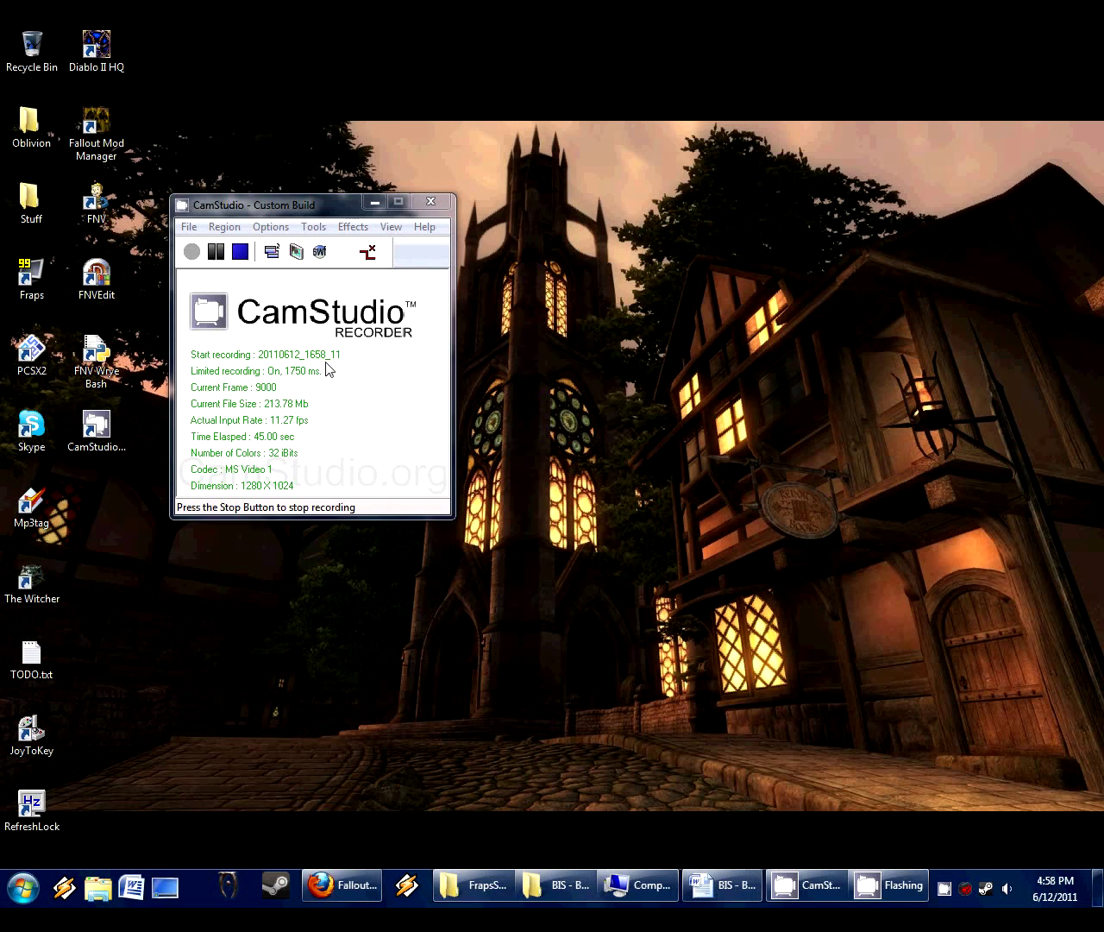
Step: Launch FNVEdit and deselect every master and plugin in its selection list
{"action": "double_click", "coordinate": [95, 278]}
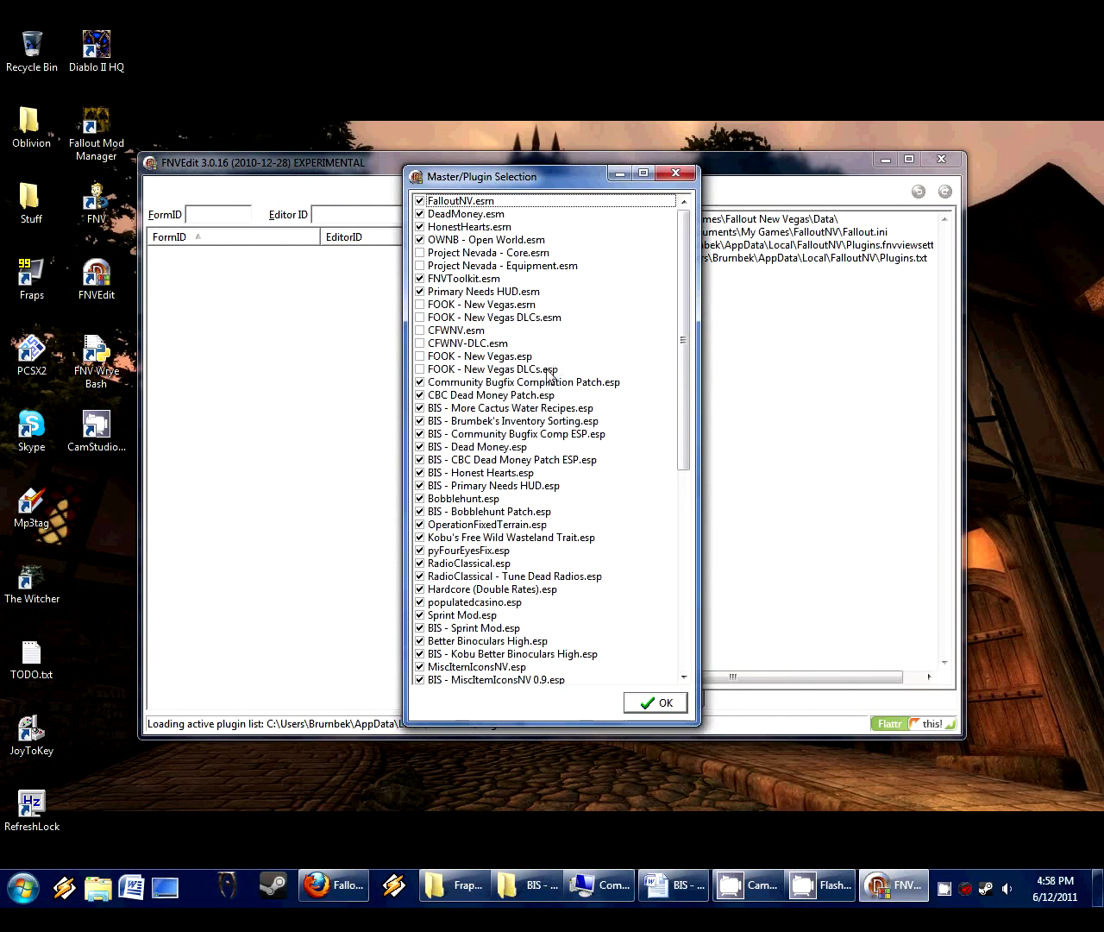
{"action": "right_click", "coordinate": [486, 316]}
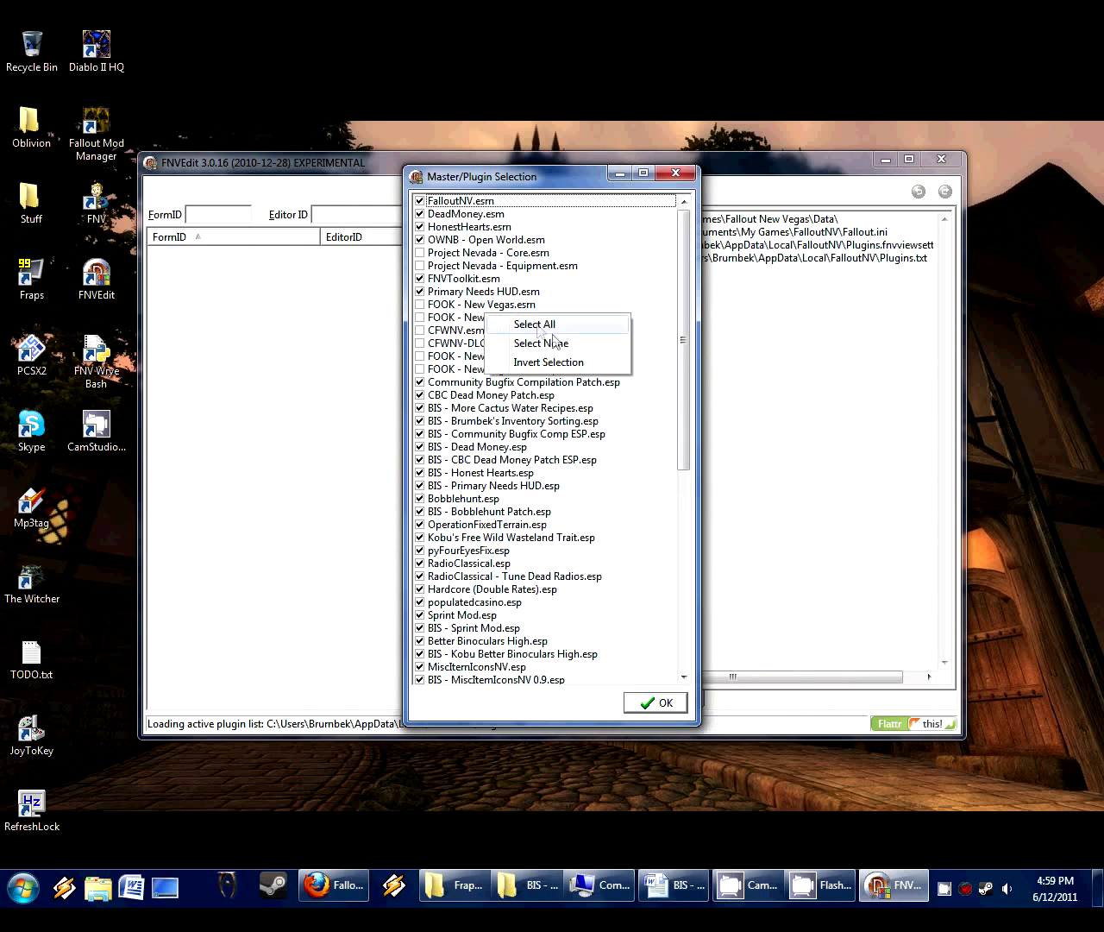
{"action": "left_click", "coordinate": [565, 342]}
{"action": "right_click", "coordinate": [508, 313]}
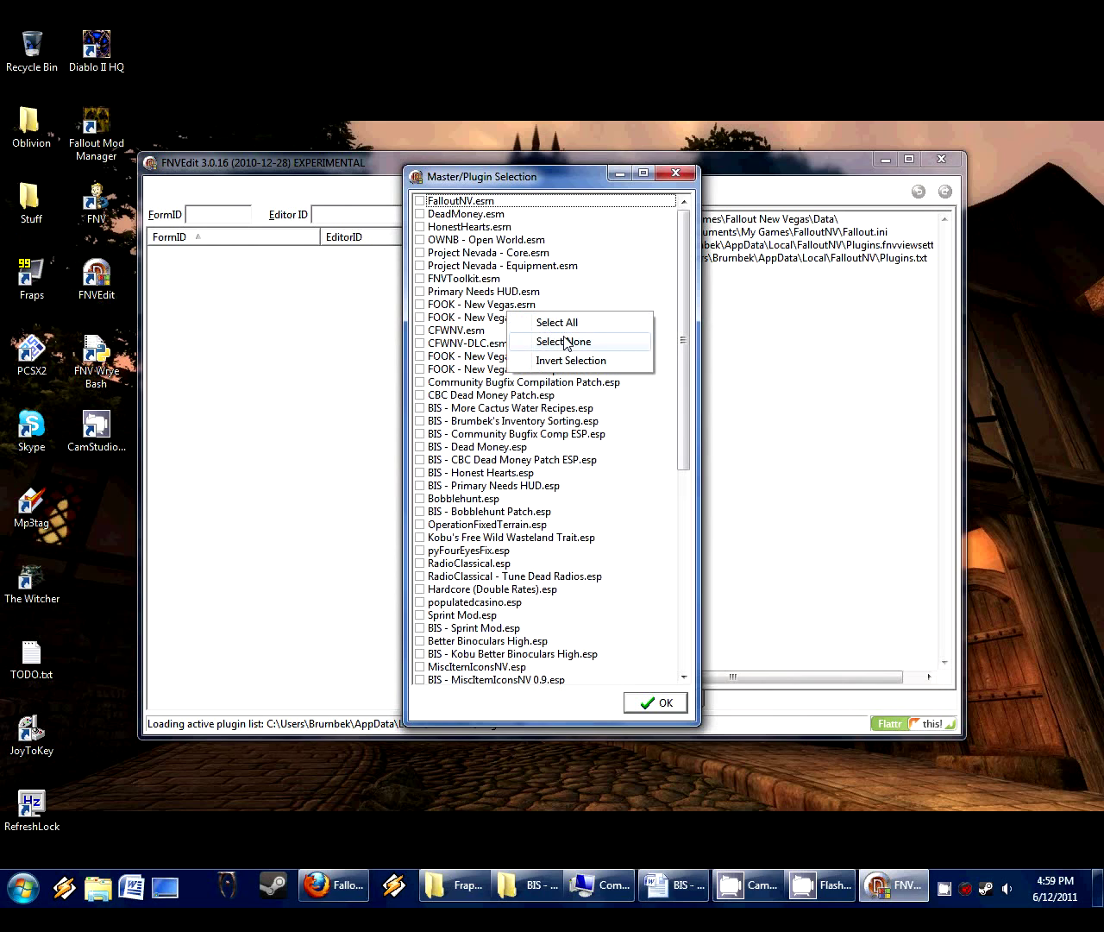
{"action": "left_click", "coordinate": [565, 342]}
Step: Load only Sprint Mod.esp and wait for the background loader to finish
{"action": "left_click_drag", "start_coordinate": [683, 328], "coordinate": [676, 566]}
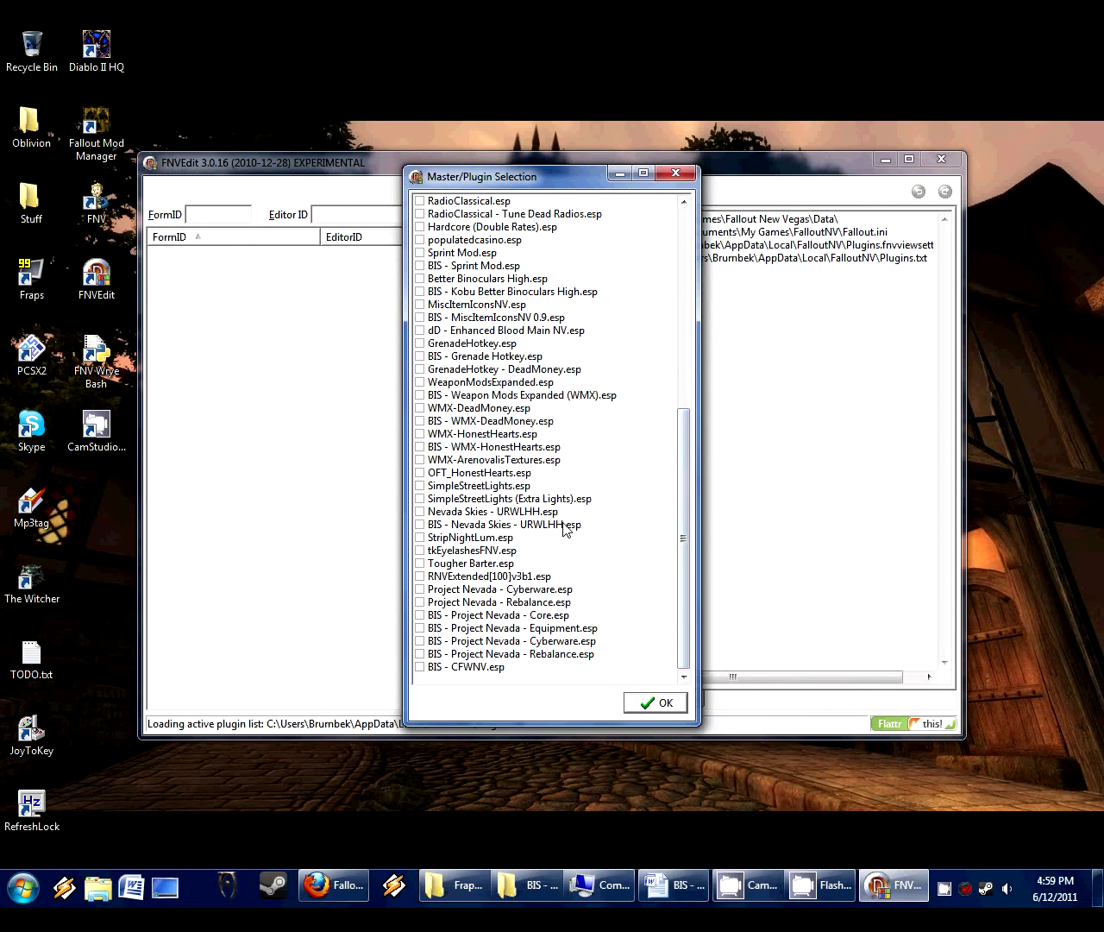
{"action": "left_click", "coordinate": [452, 255]}
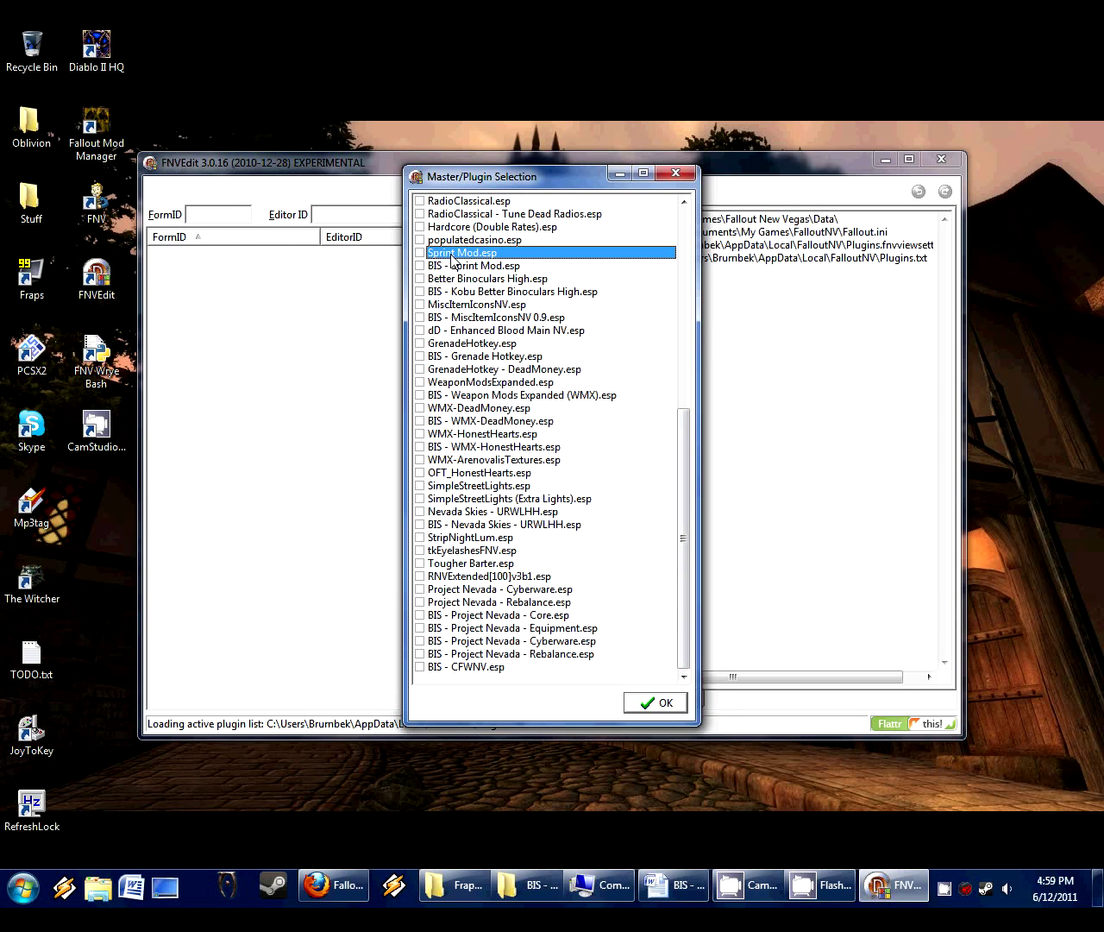
{"action": "key", "text": "Return"}
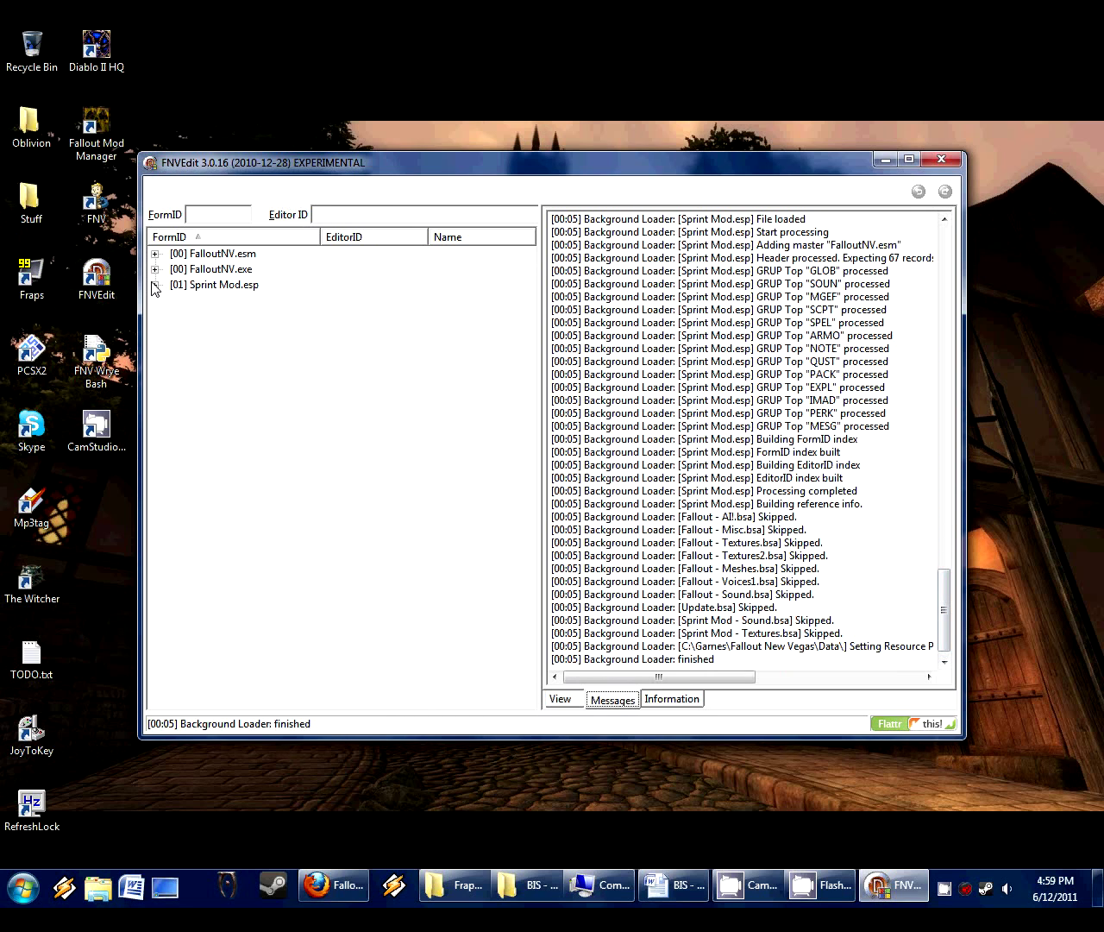
{"action": "left_click_drag", "start_coordinate": [592, 660], "coordinate": [732, 665]}
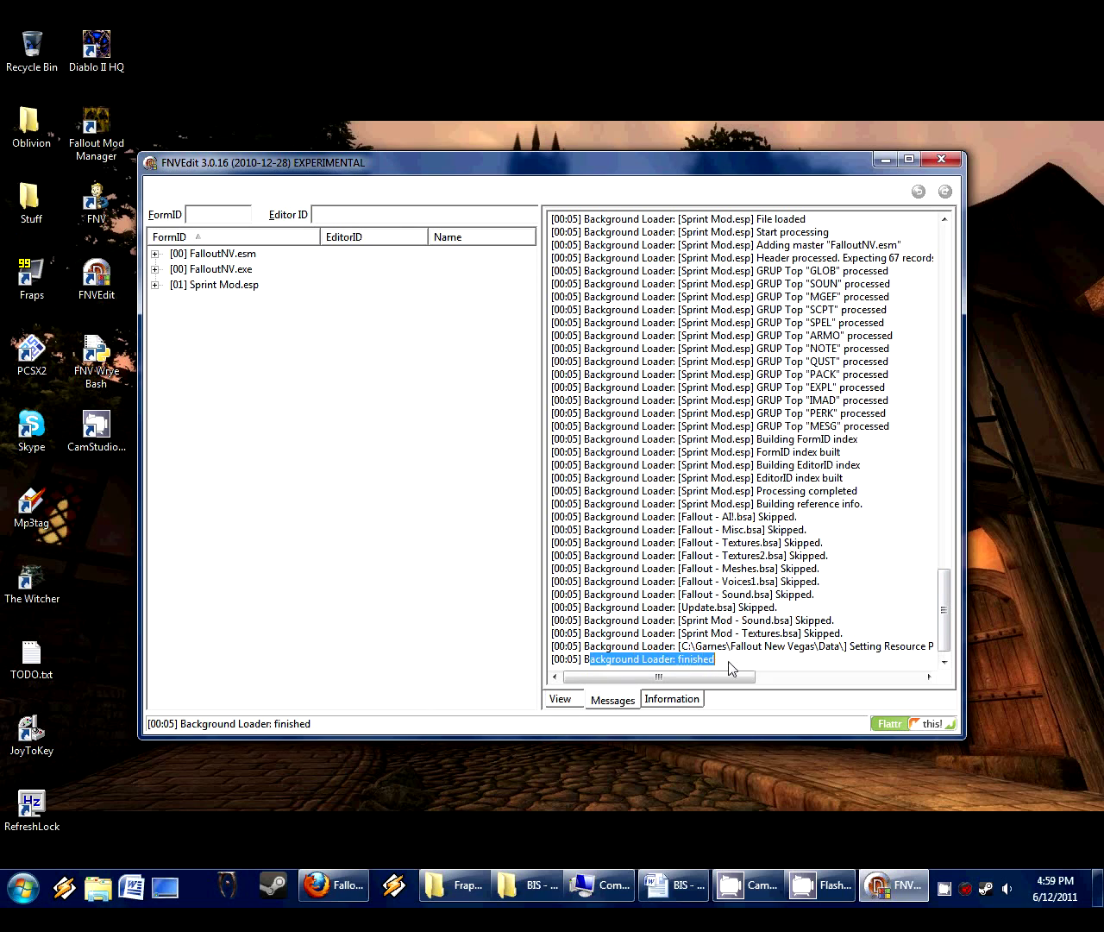
{"action": "left_click", "coordinate": [739, 670]}
Step: Expand Sprint Mod.esp in the record tree and open its Armor category to list the records
{"action": "left_click", "coordinate": [156, 285]}
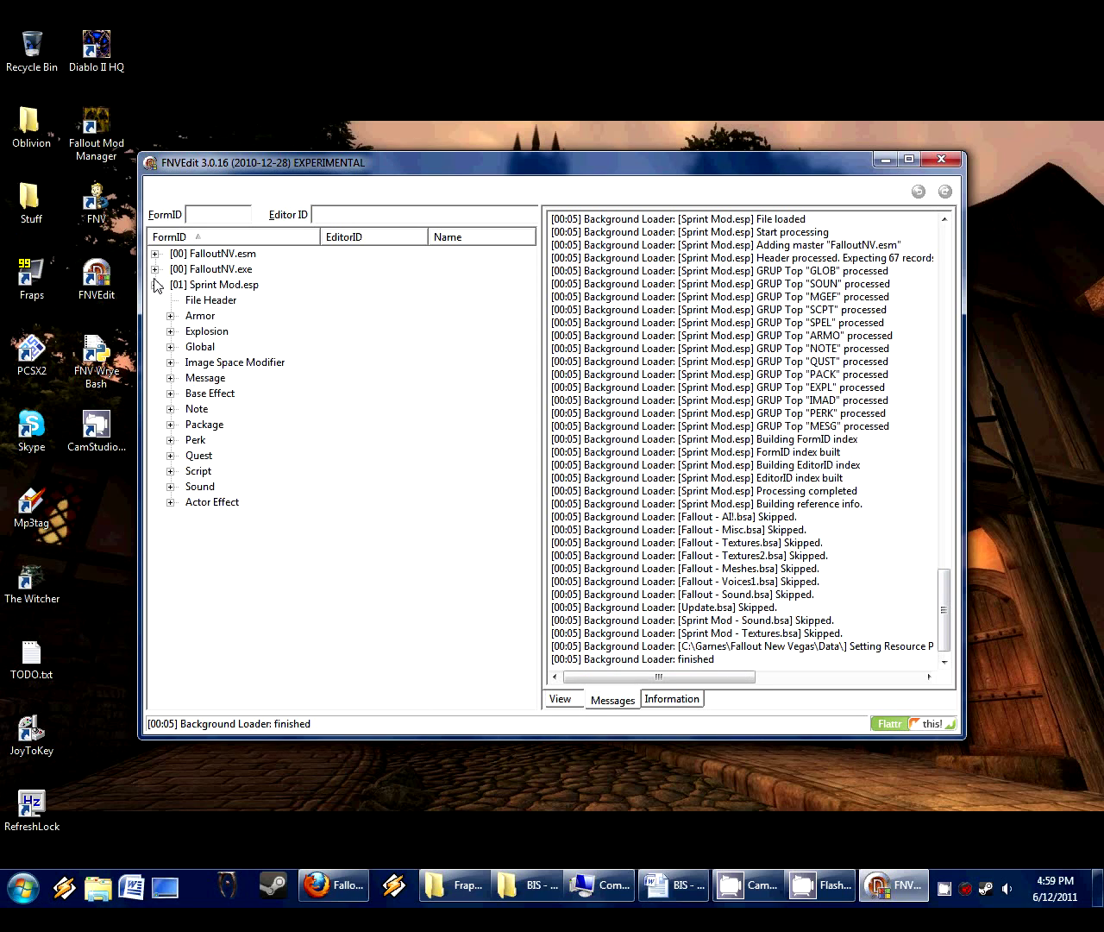
{"action": "left_click", "coordinate": [223, 288]}
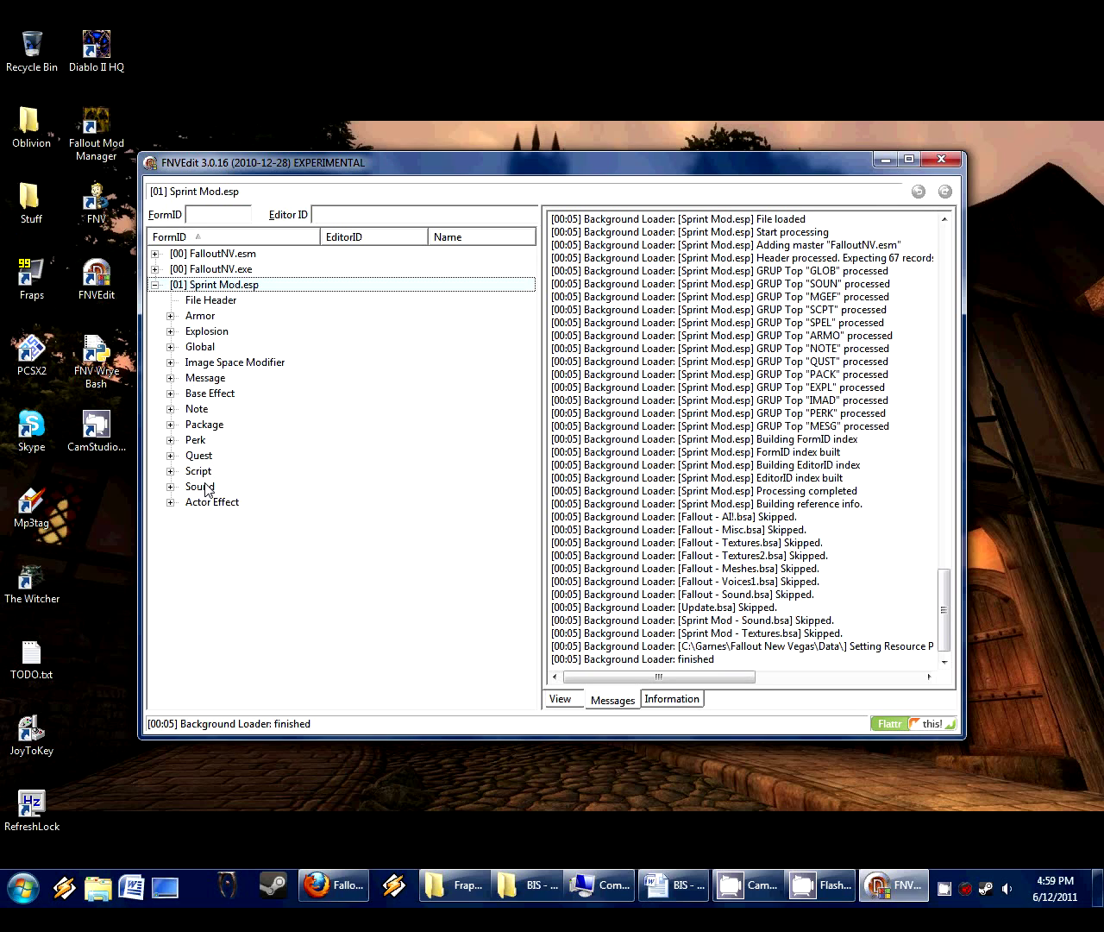
{"action": "left_click", "coordinate": [207, 333]}
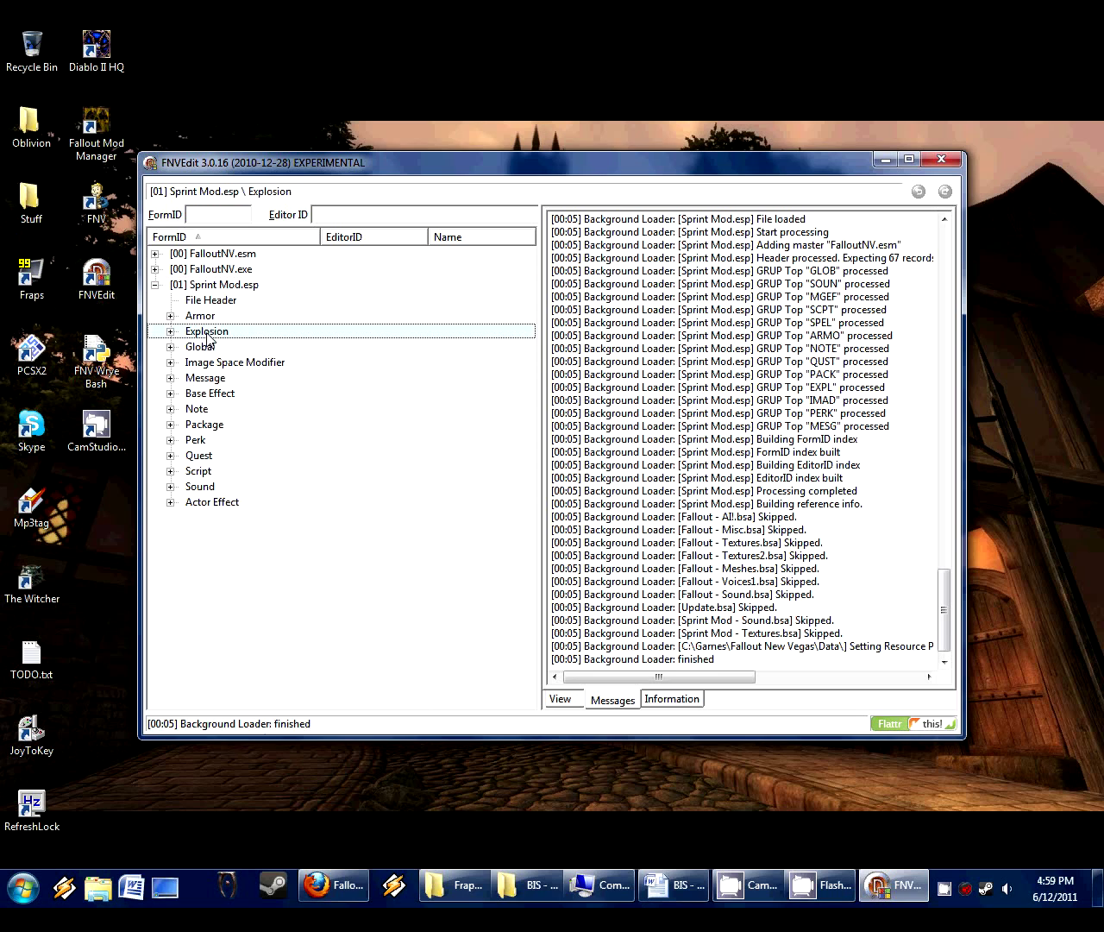
{"action": "left_click", "coordinate": [205, 319]}
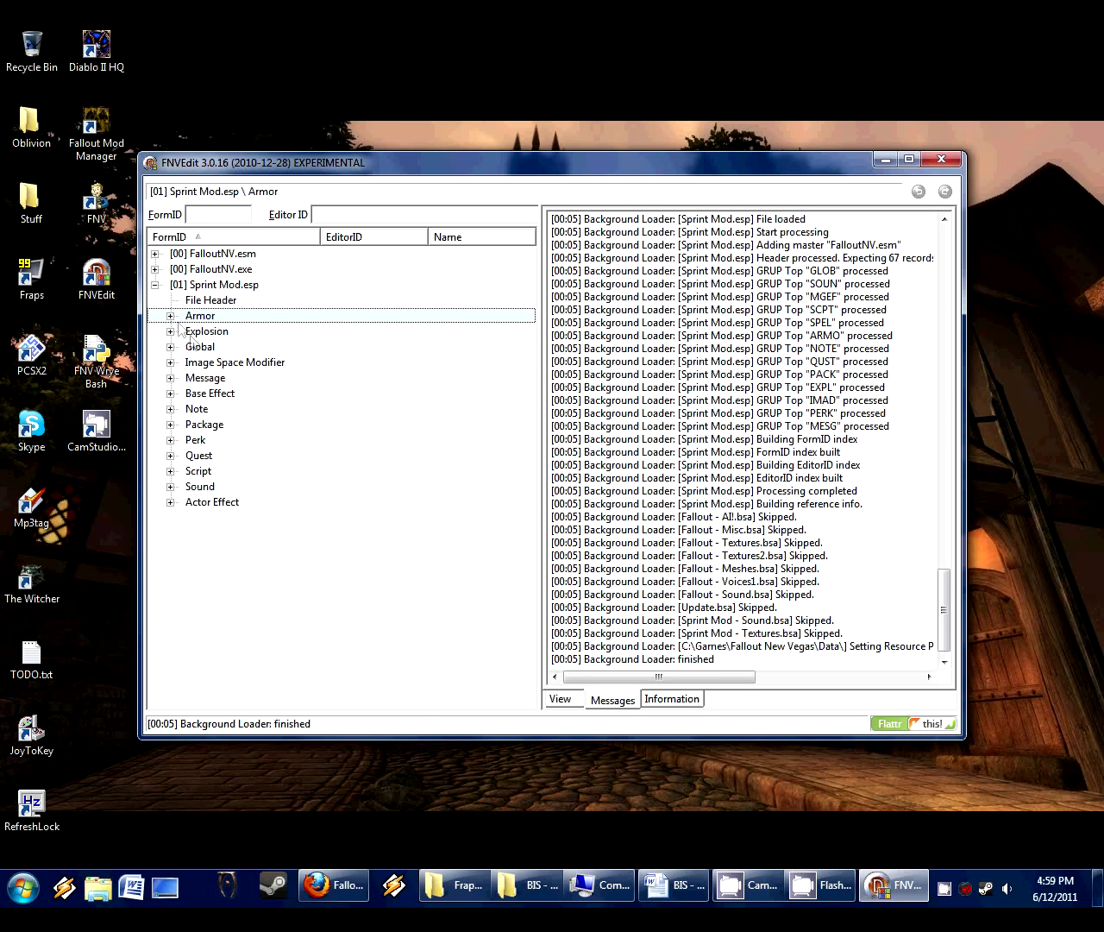
{"action": "left_click", "coordinate": [170, 317]}
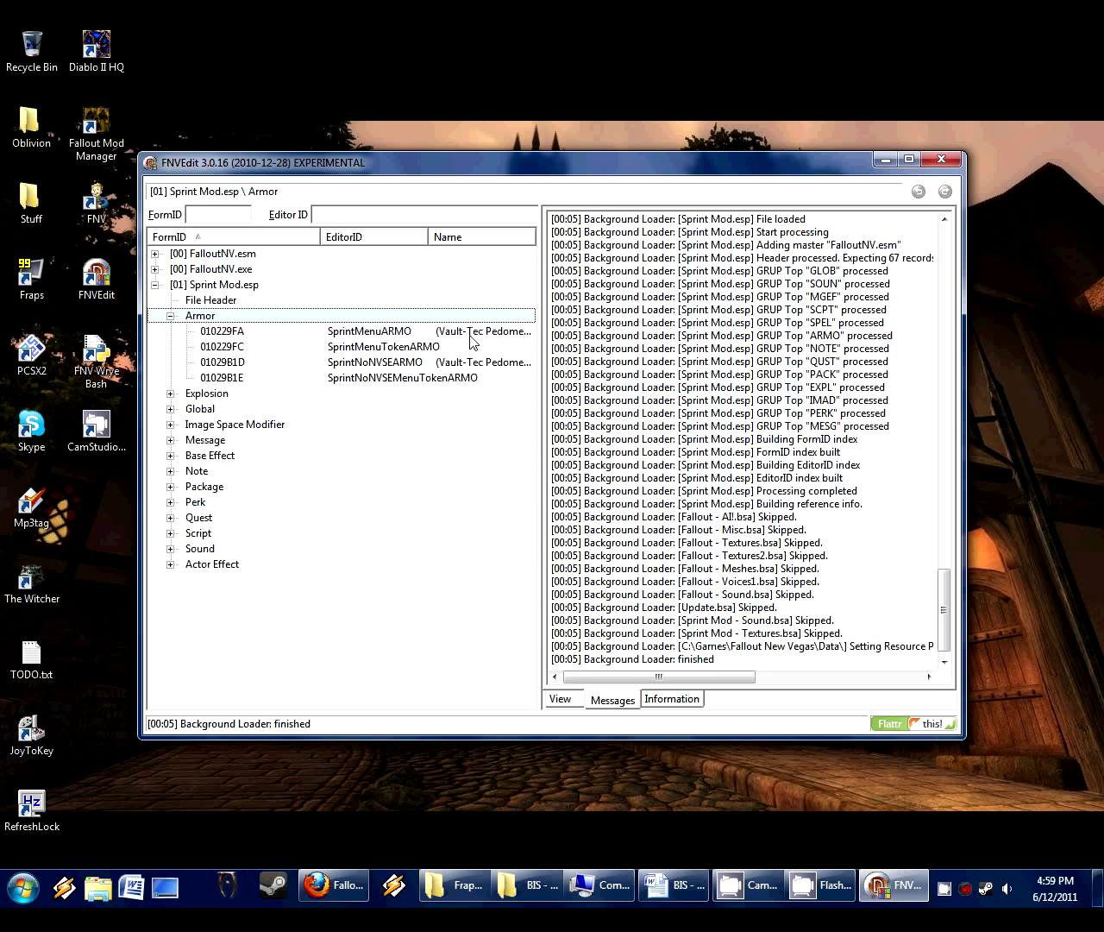
Step: Maximize FNVEdit and inspect the SprintNoNVSEARMO and SprintMenuARMO armor records, including the FULL - Name field of SprintMenuARMO
{"action": "left_click", "coordinate": [908, 159]}
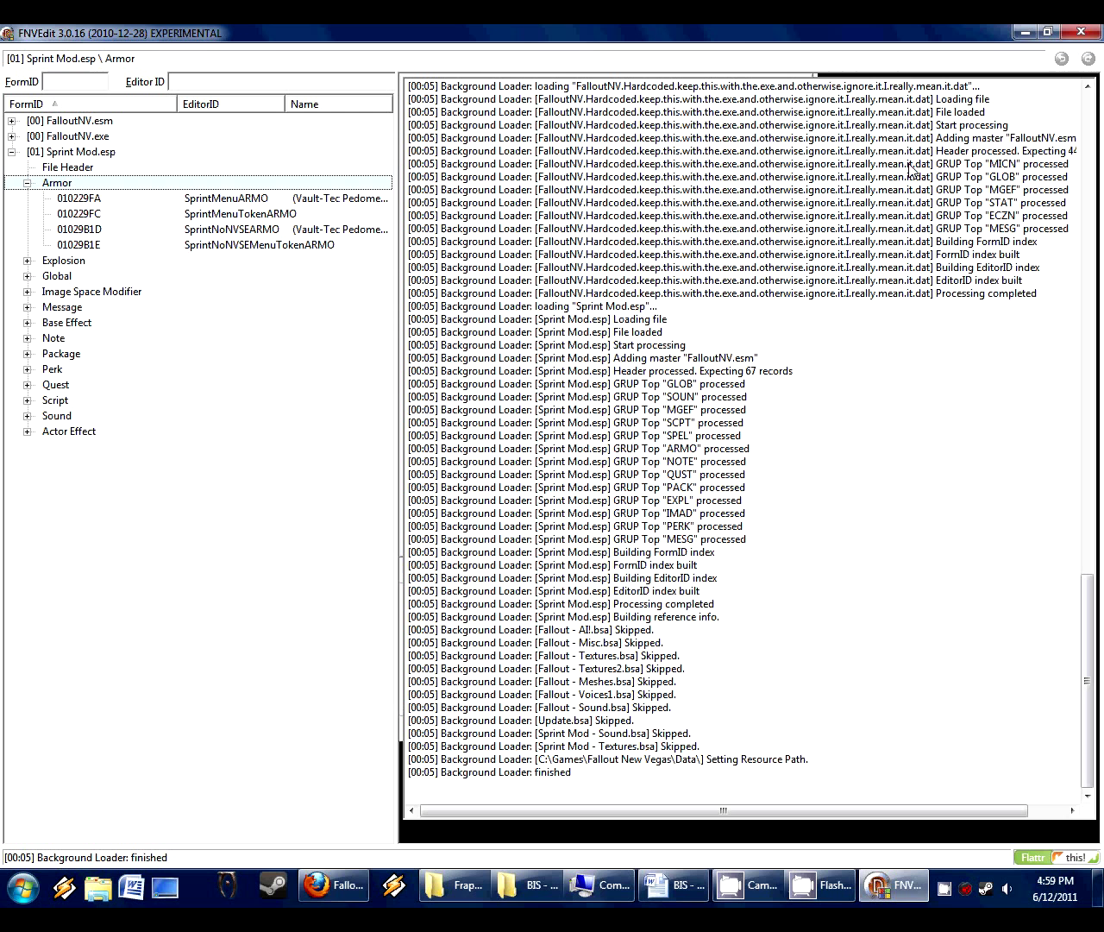
{"action": "left_click", "coordinate": [260, 204]}
{"action": "left_click", "coordinate": [272, 233]}
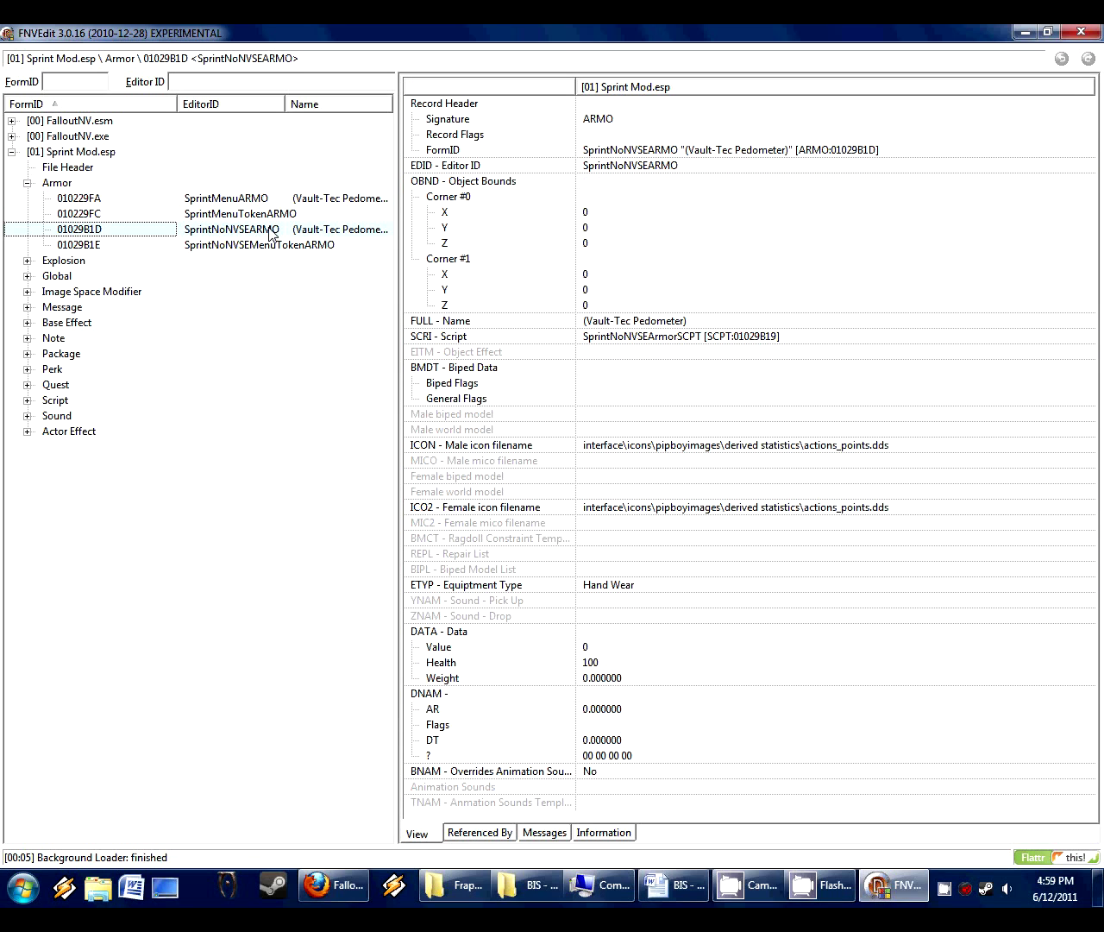
{"action": "left_click", "coordinate": [255, 200]}
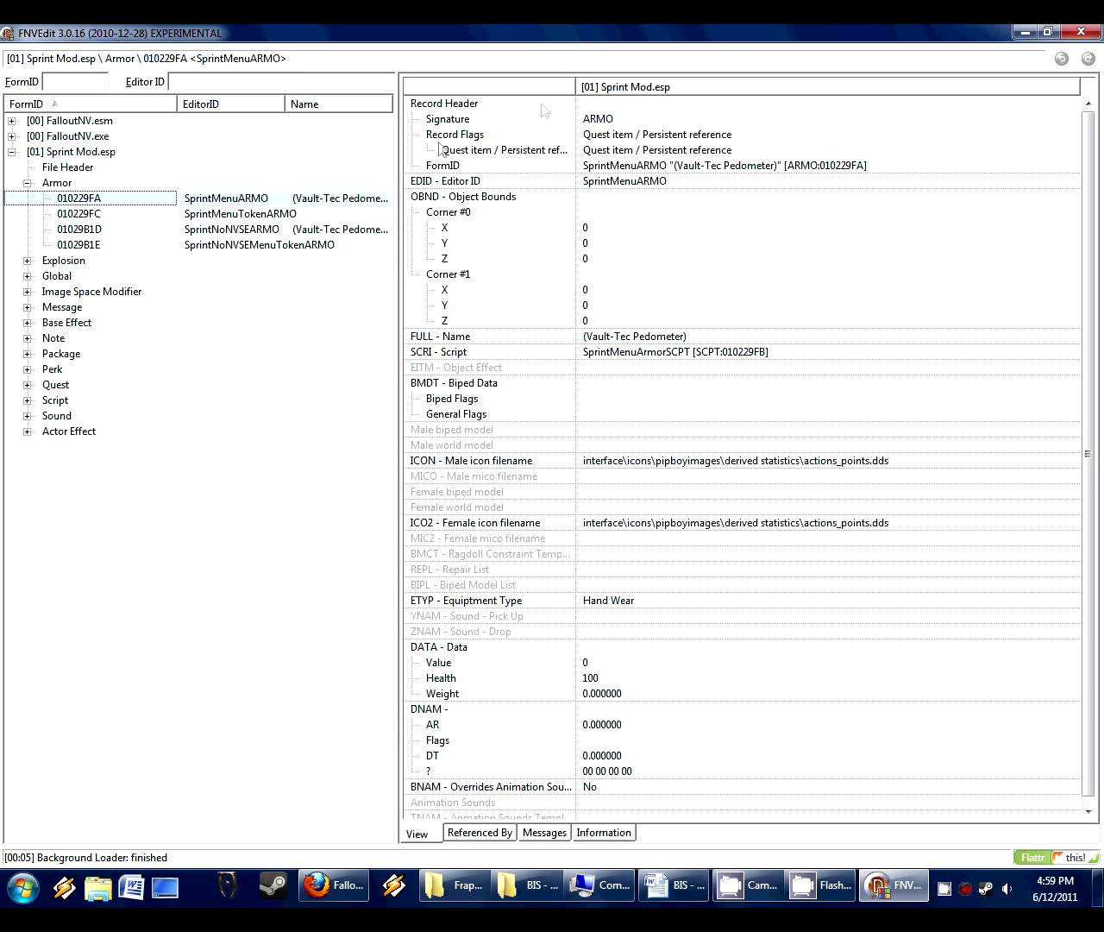
{"action": "left_click", "coordinate": [649, 336]}
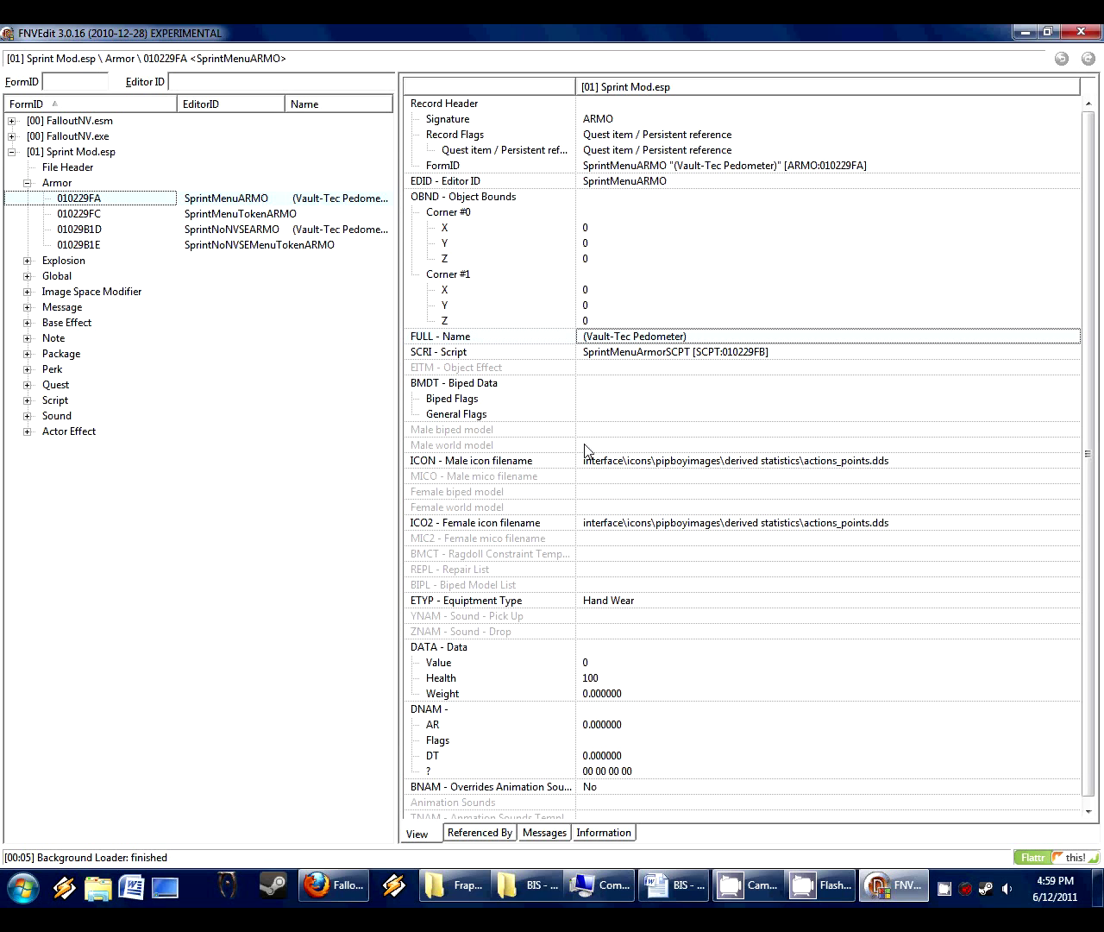
Step: Compare the FULL - Name fields of the four Sprint Mod armor records, ending on SprintMenuTokenARMO
{"action": "left_click", "coordinate": [221, 231]}
{"action": "left_click", "coordinate": [108, 201]}
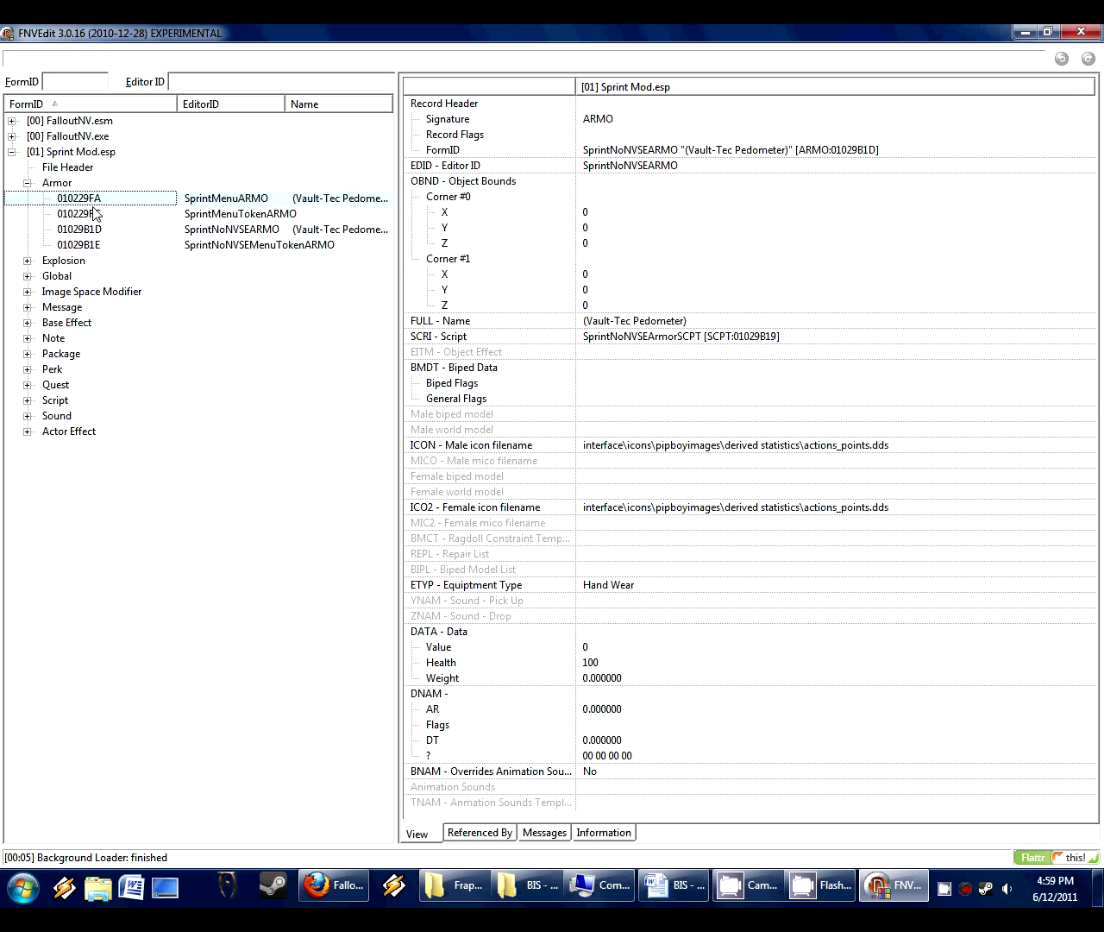
{"action": "left_click", "coordinate": [88, 216]}
{"action": "left_click", "coordinate": [110, 231]}
{"action": "left_click", "coordinate": [126, 250]}
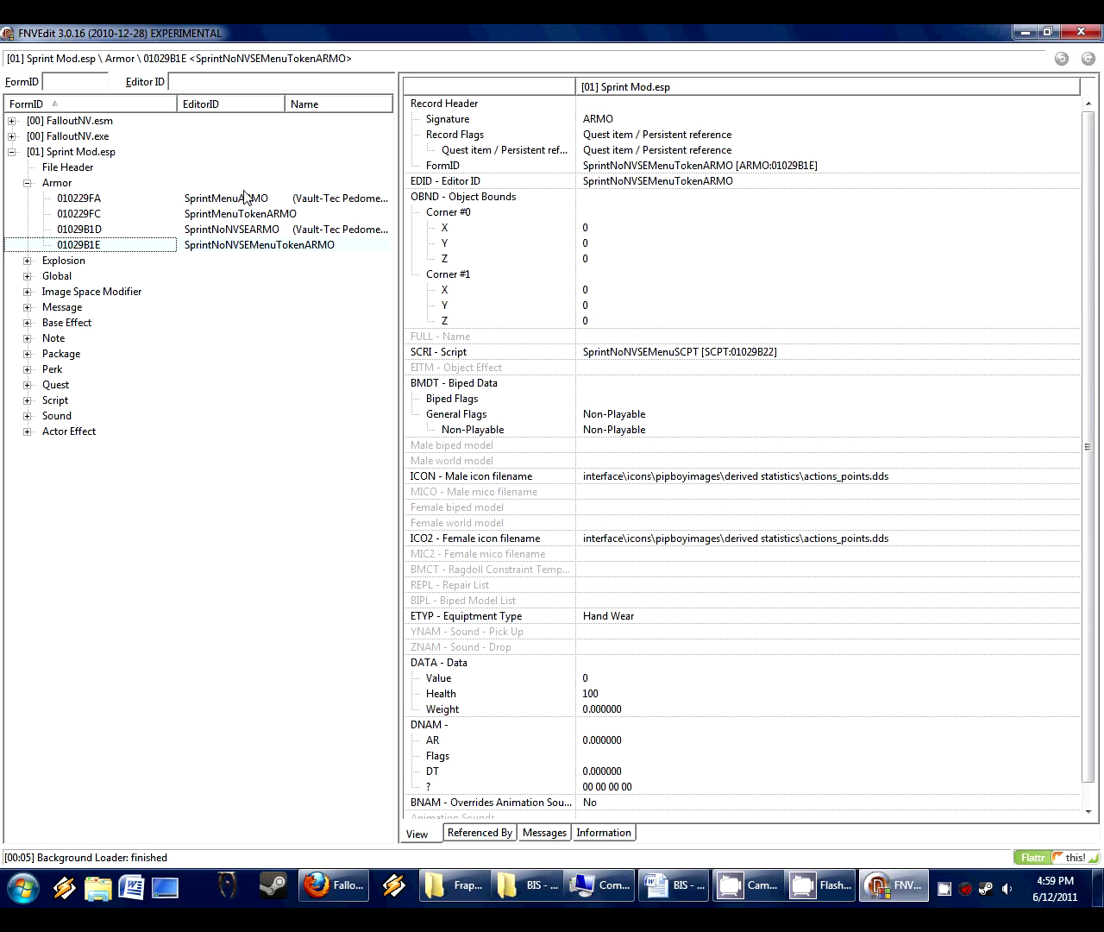
{"action": "key", "text": "Left"}
{"action": "left_click", "coordinate": [250, 214]}
{"action": "left_click", "coordinate": [289, 246]}
{"action": "left_click", "coordinate": [310, 216]}
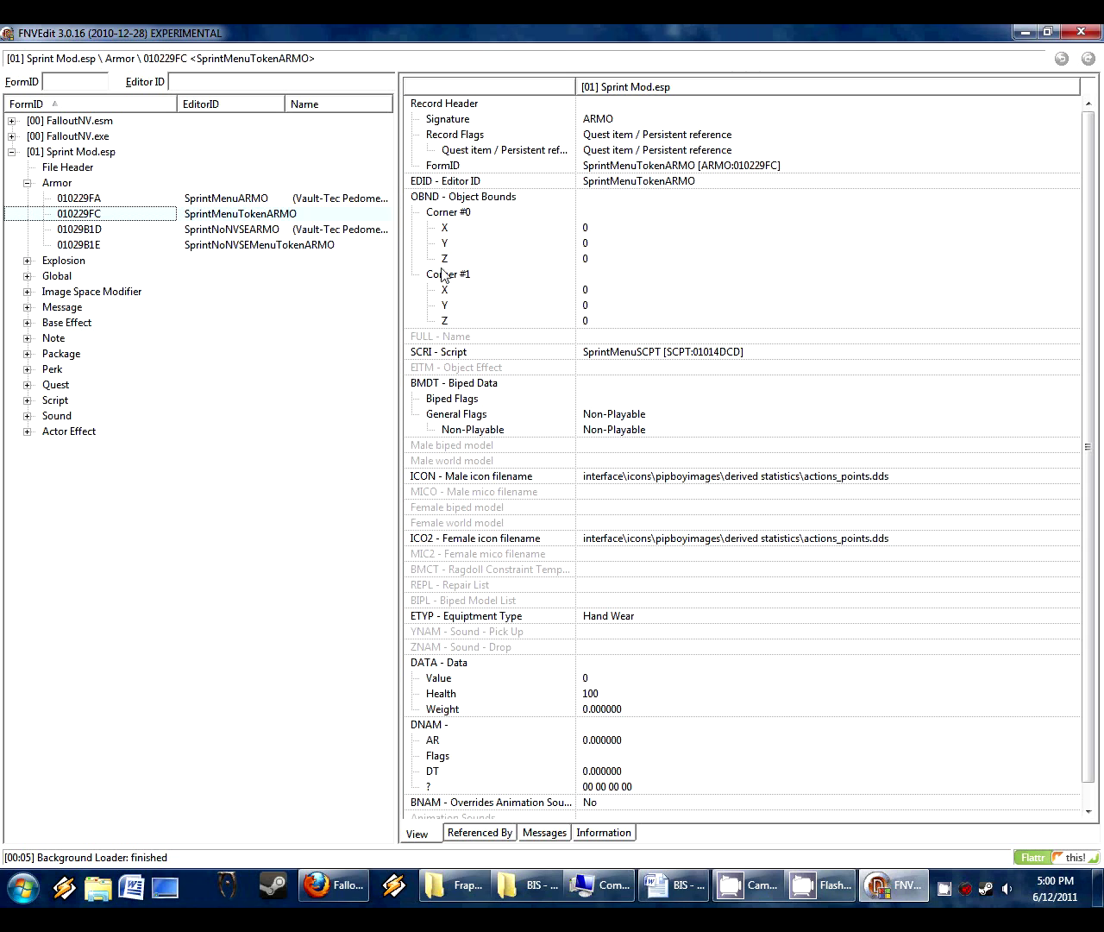
Step: Check the FULL - Name fields of the SprintNoNVSEMenuTokenARMO, SprintMenuARMO and SprintNoNVSEARMO armor records
{"action": "left_click", "coordinate": [333, 246]}
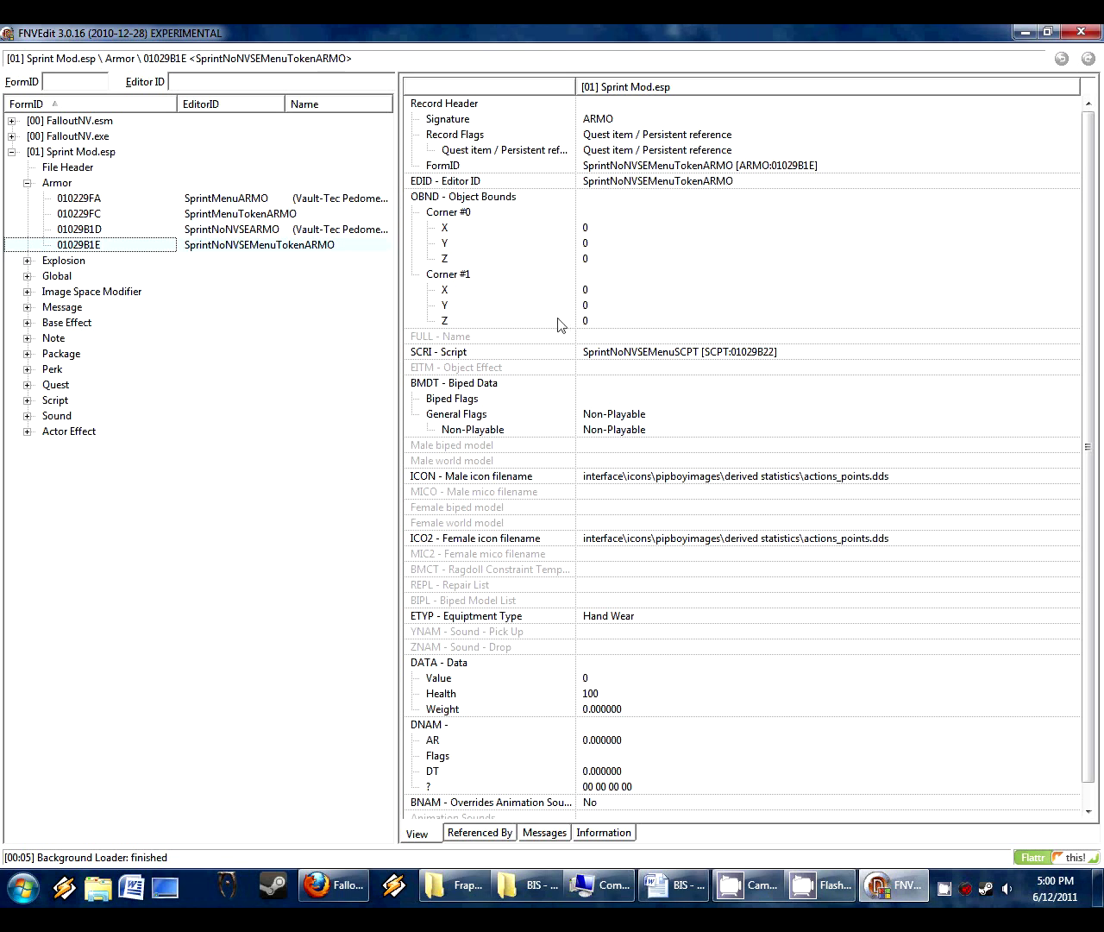
{"action": "left_click", "coordinate": [606, 341]}
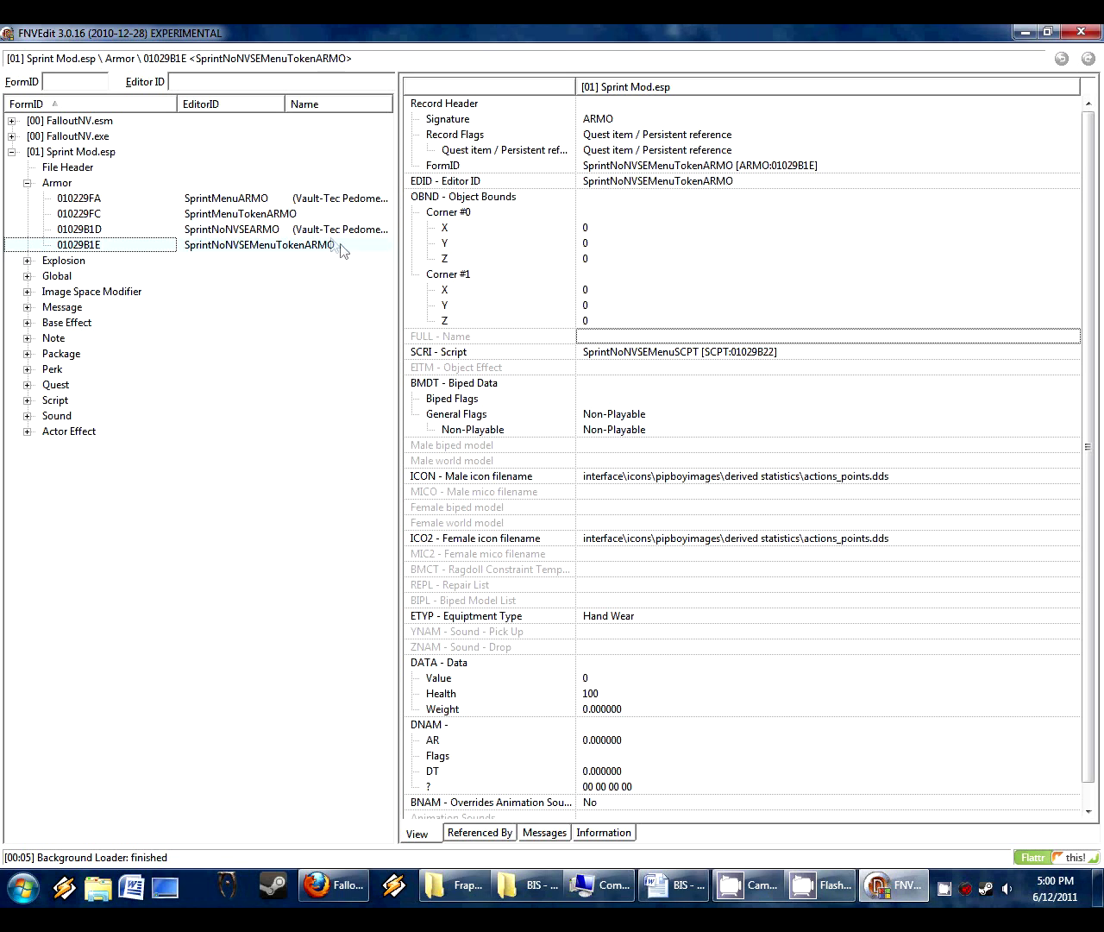
{"action": "left_click", "coordinate": [245, 202]}
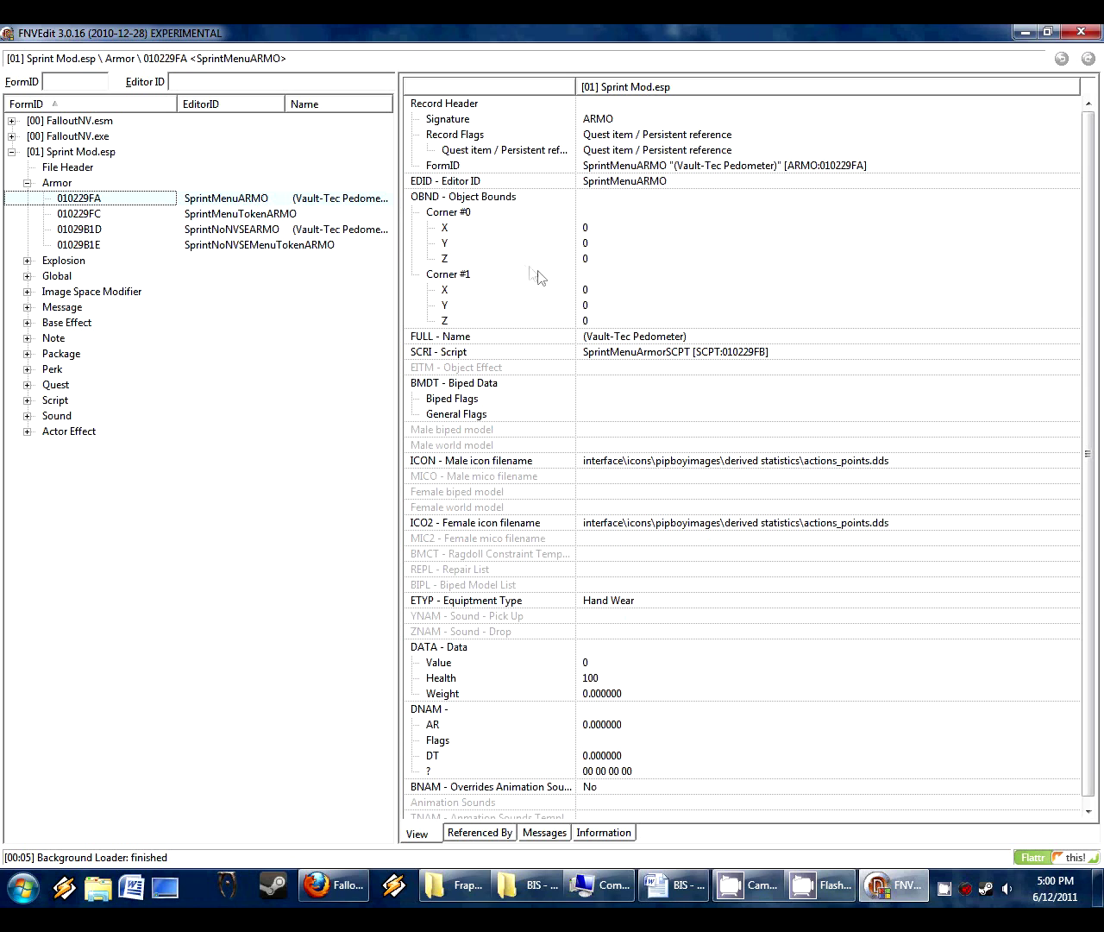
{"action": "left_click", "coordinate": [241, 230]}
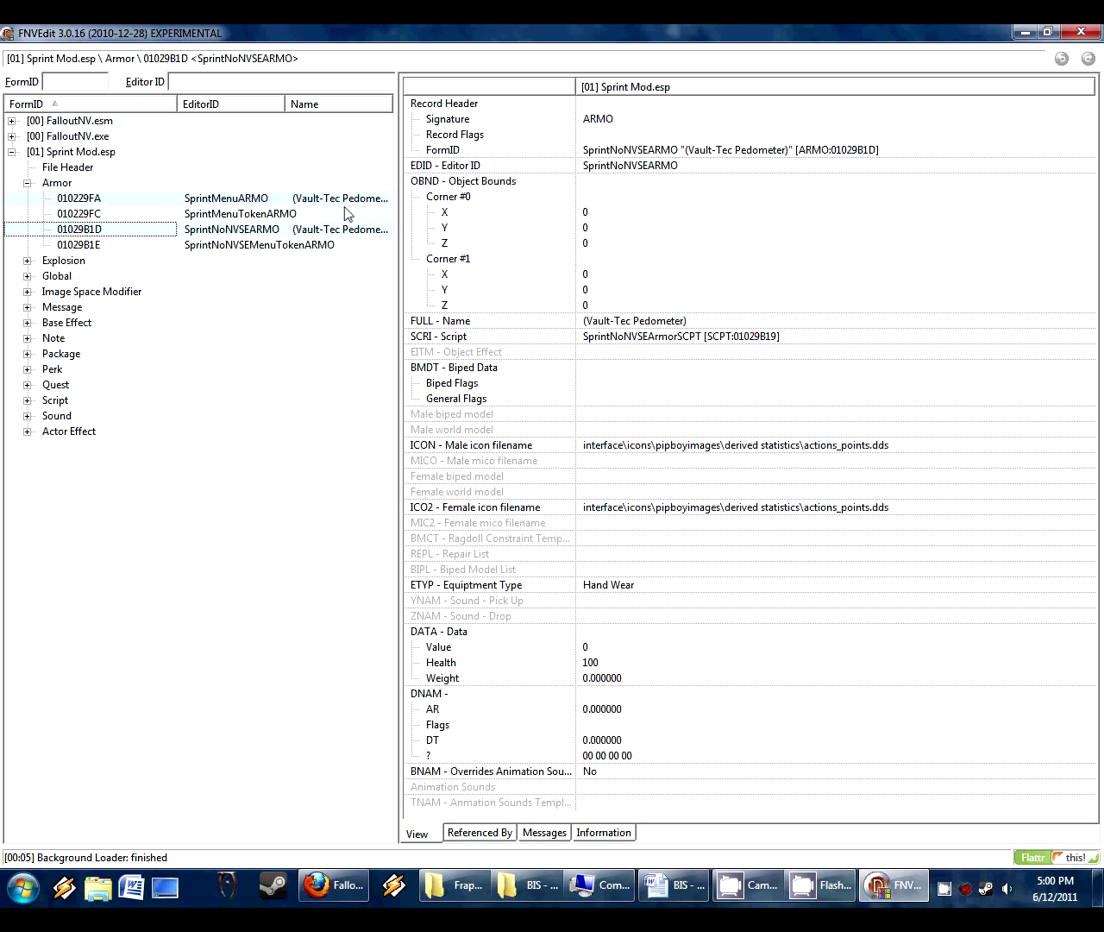
Step: Select the SprintMenuARMO and SprintNoNVSEARMO records together and copy them as overrides into a new file
{"action": "left_click", "coordinate": [211, 203]}
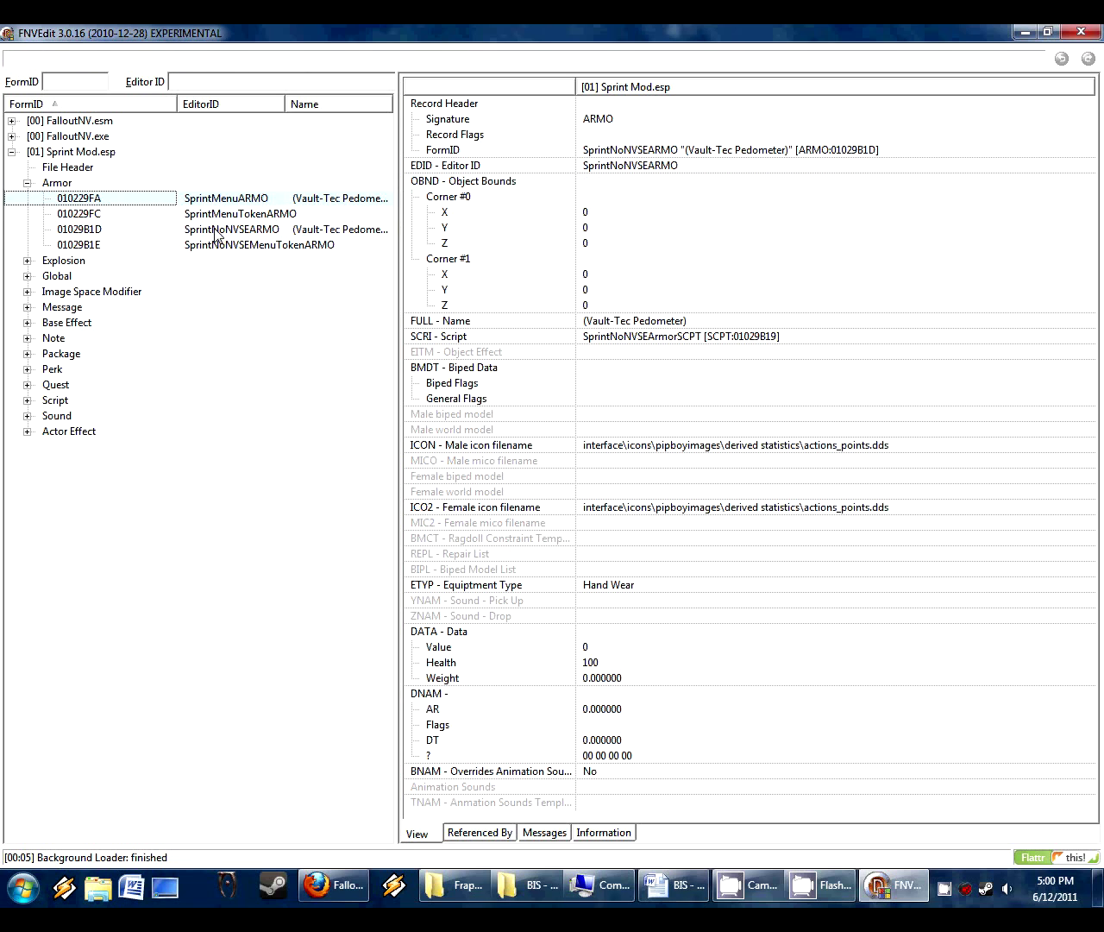
{"action": "left_click", "coordinate": [216, 231]}
{"action": "right_click", "coordinate": [216, 229]}
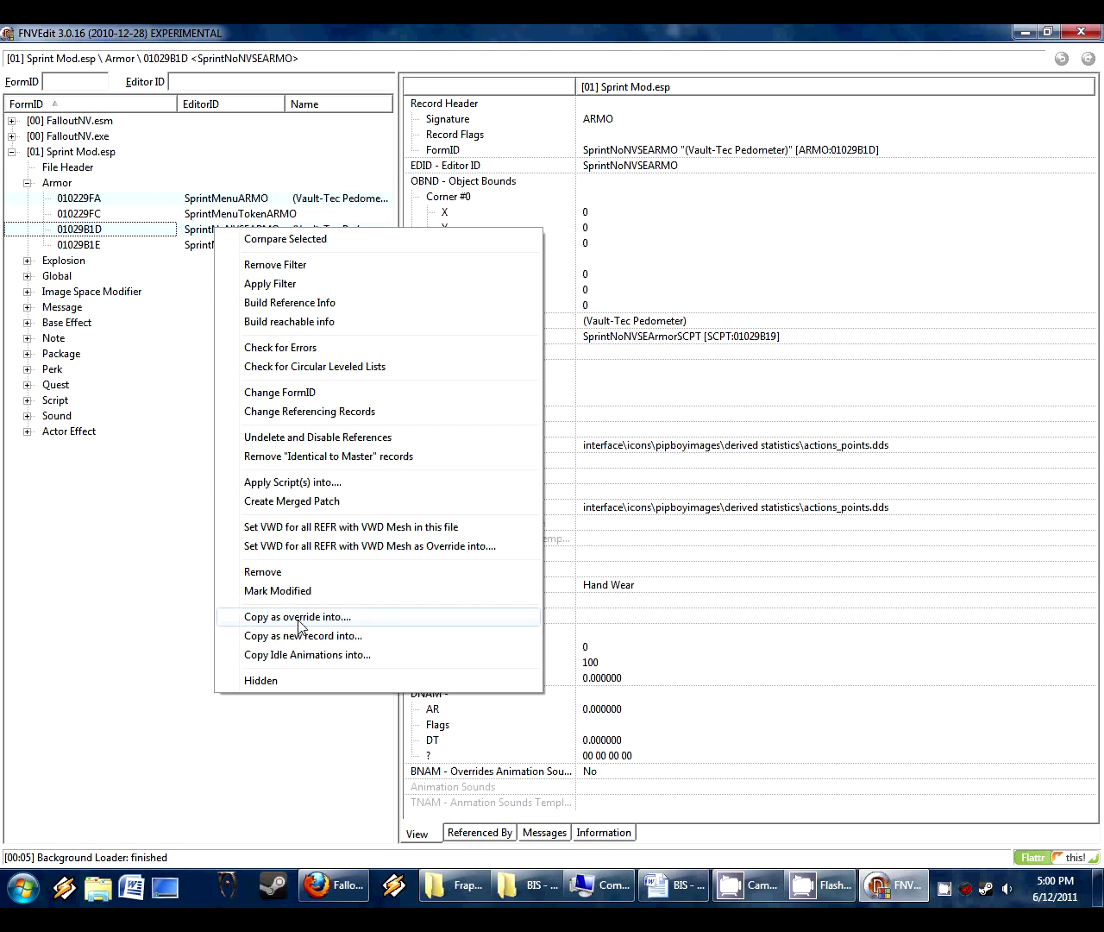
{"action": "left_click", "coordinate": [298, 618]}
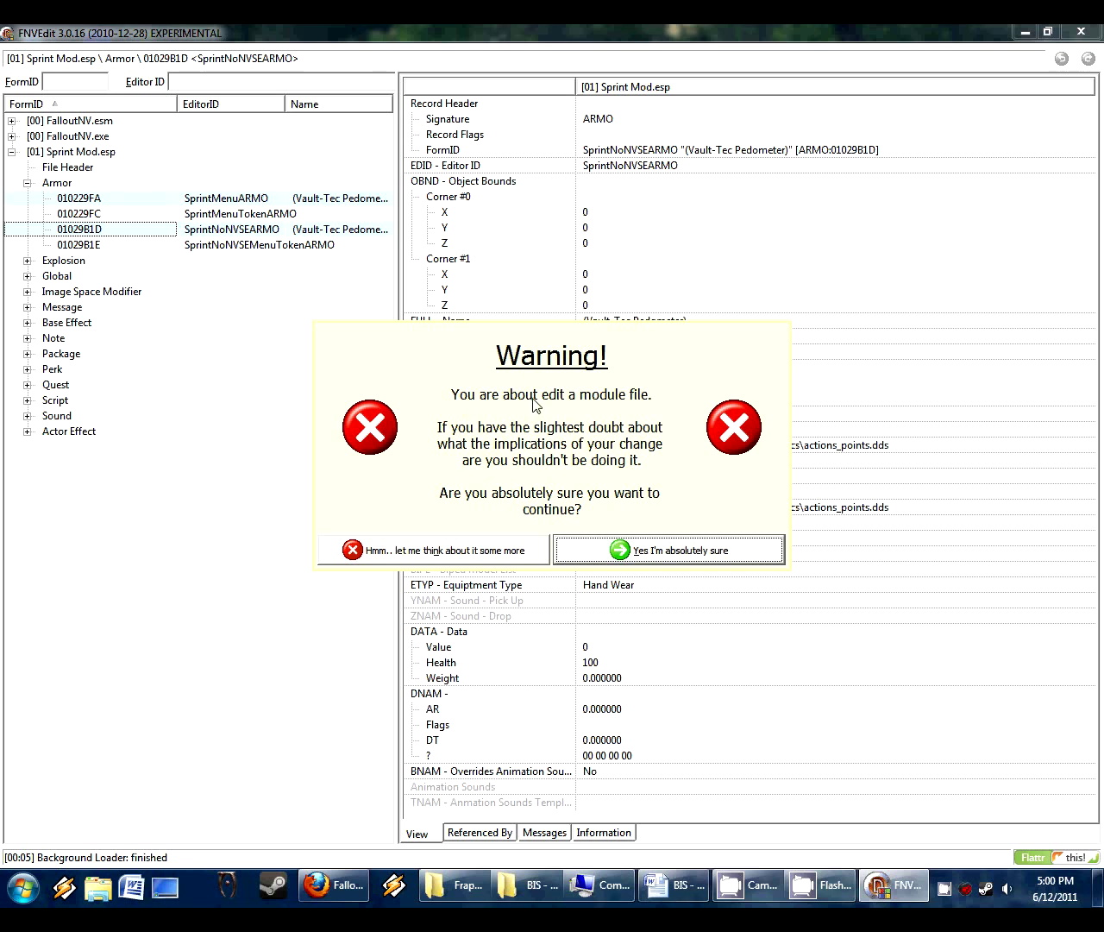
{"action": "left_click", "coordinate": [627, 553]}
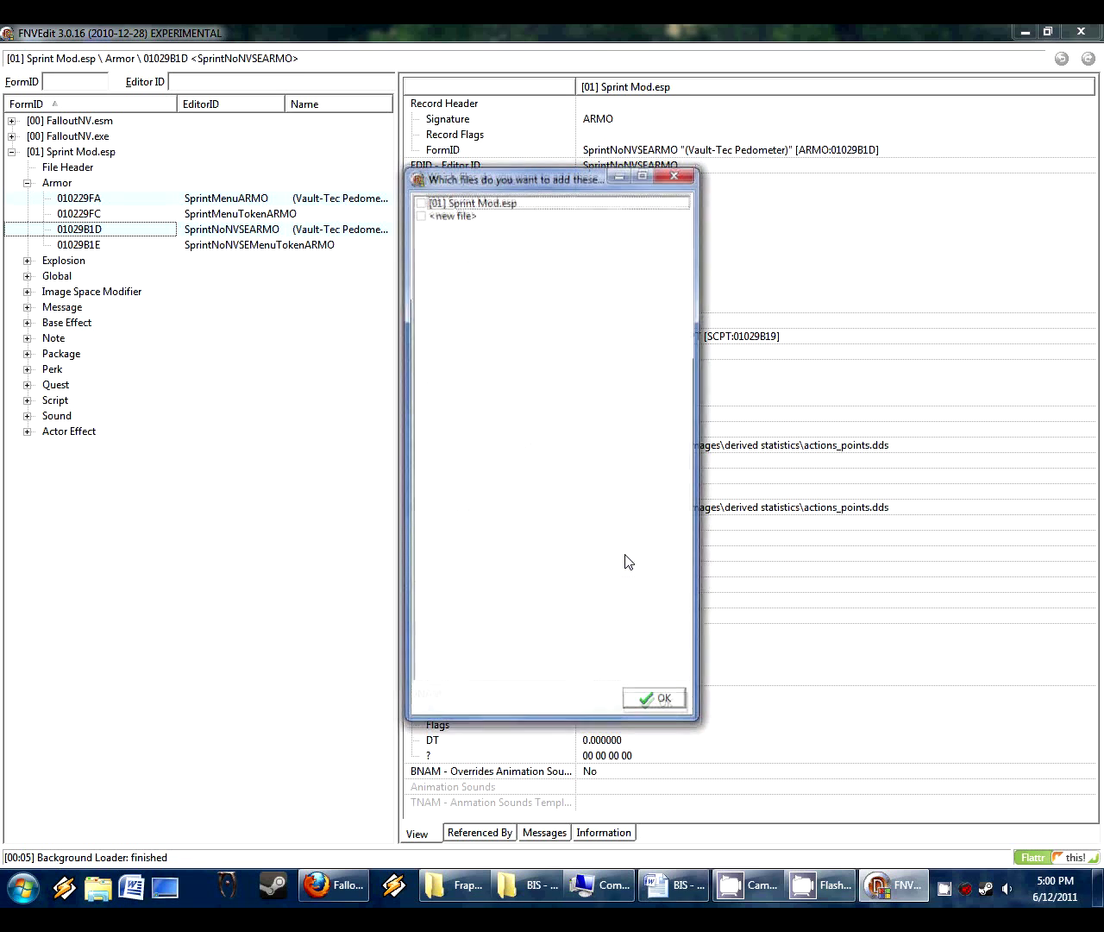
{"action": "left_click", "coordinate": [471, 215]}
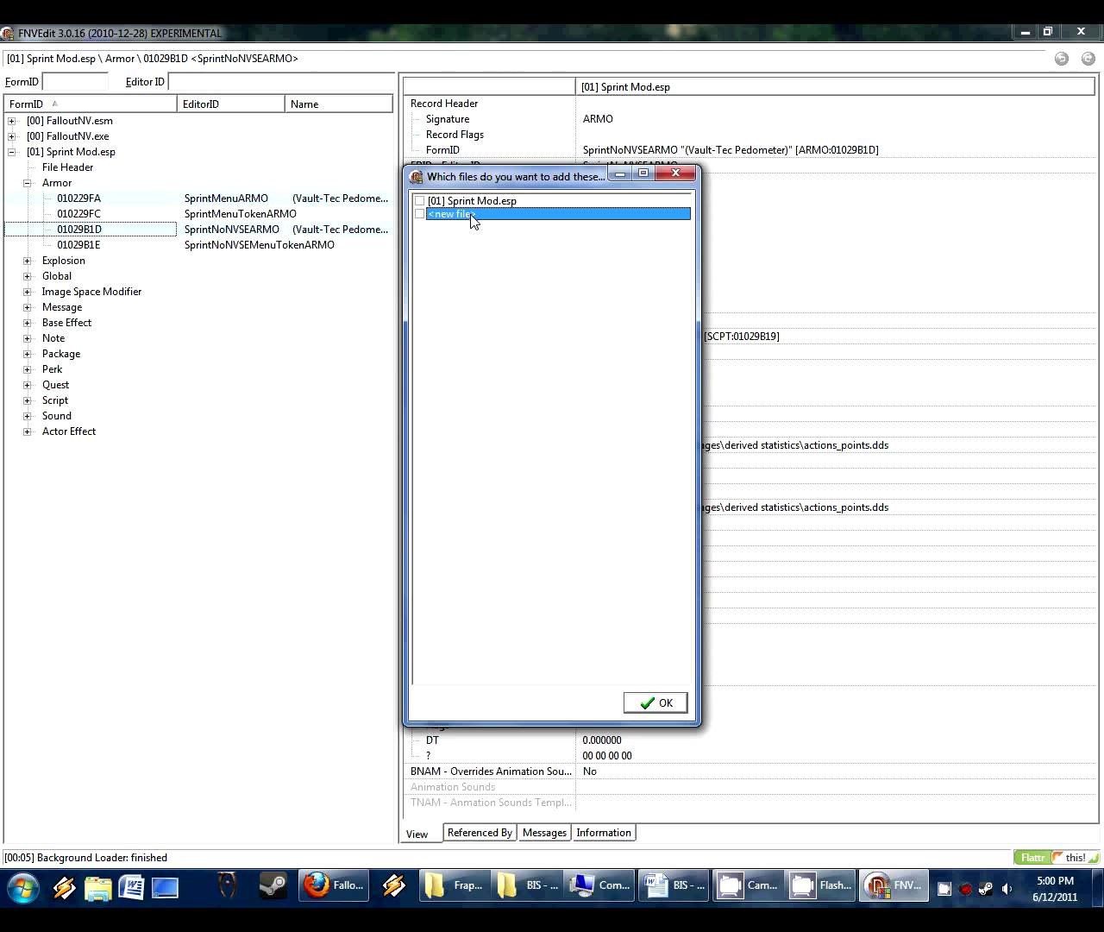
{"action": "double_click", "coordinate": [471, 215]}
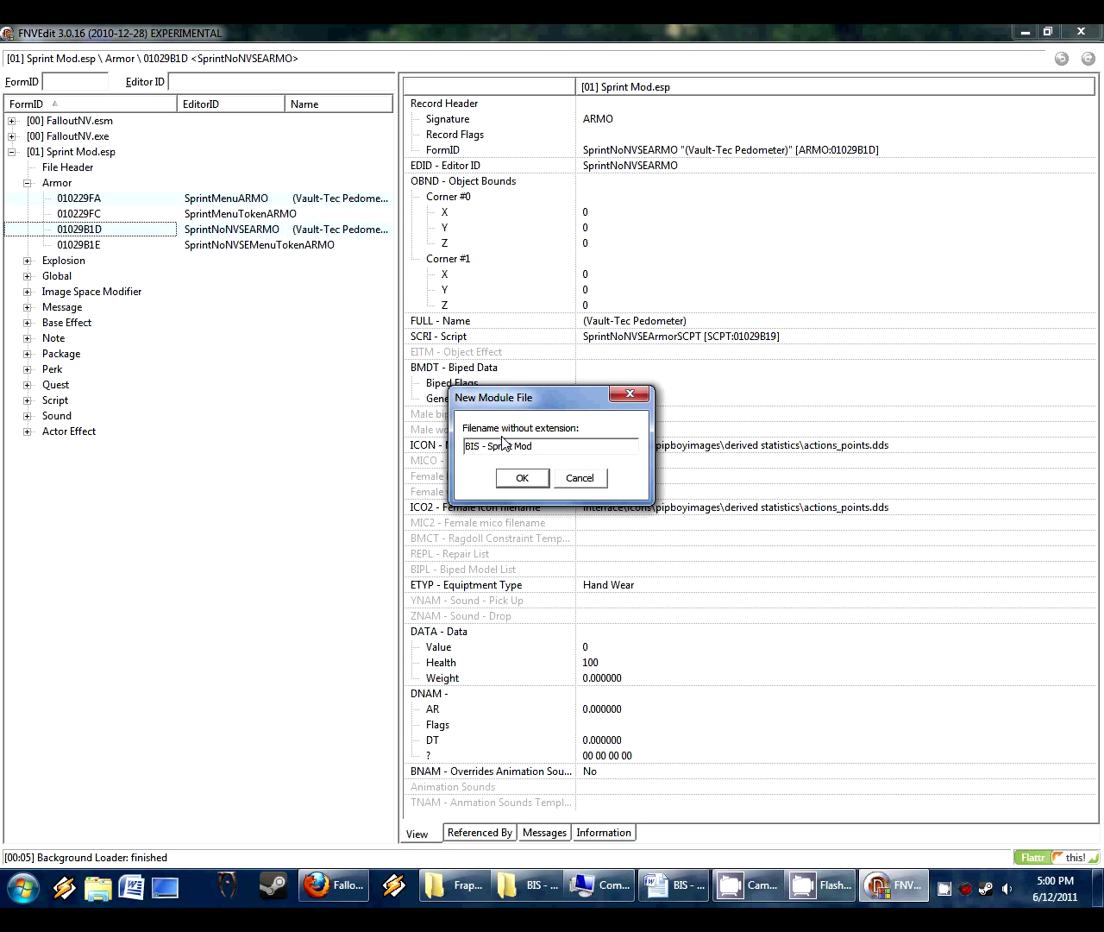
Step: Name the new module "BIS - Sprint Mod1" and accept Sprint Mod.esp as its master
{"action": "left_click", "coordinate": [542, 478]}
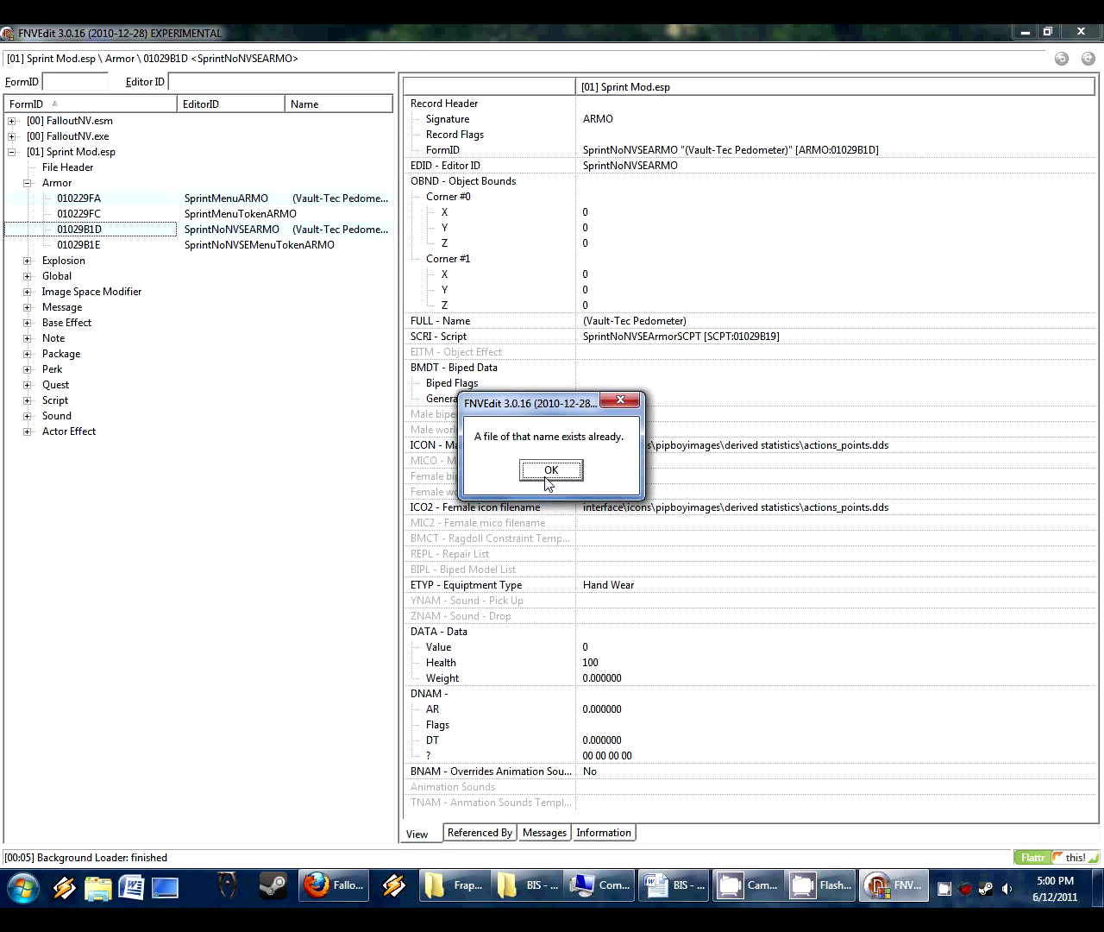
{"action": "left_click", "coordinate": [549, 473]}
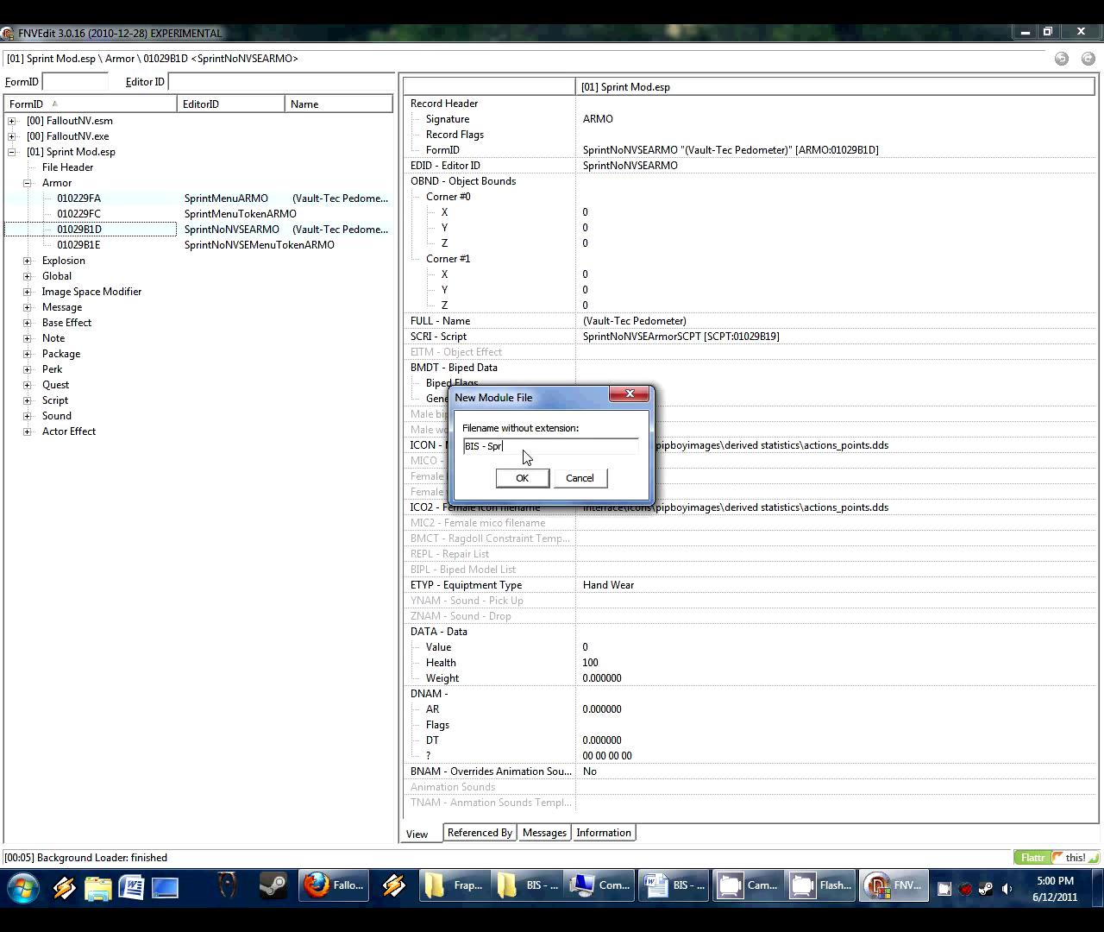
{"action": "type", "text": "BIS - Sprint mo"}
{"action": "left_click", "coordinate": [528, 479]}
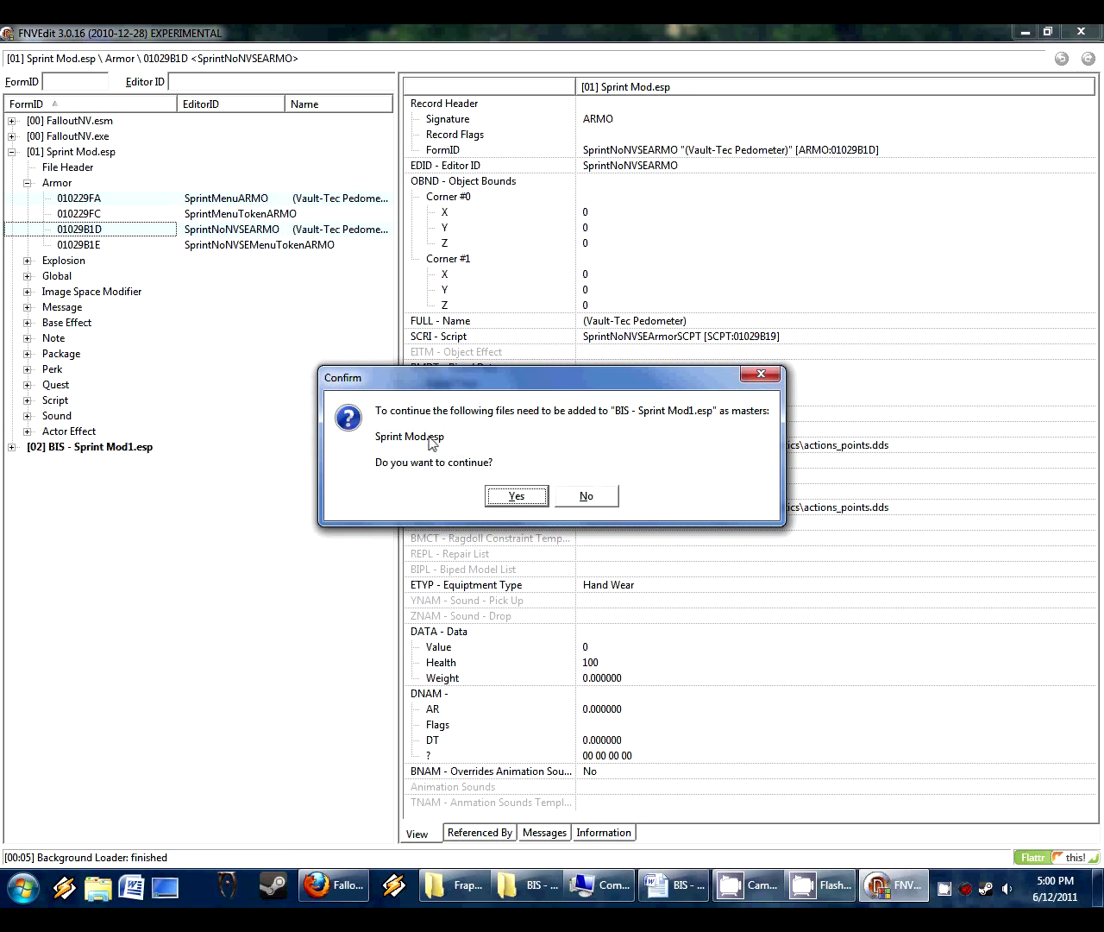
{"action": "left_click", "coordinate": [515, 495]}
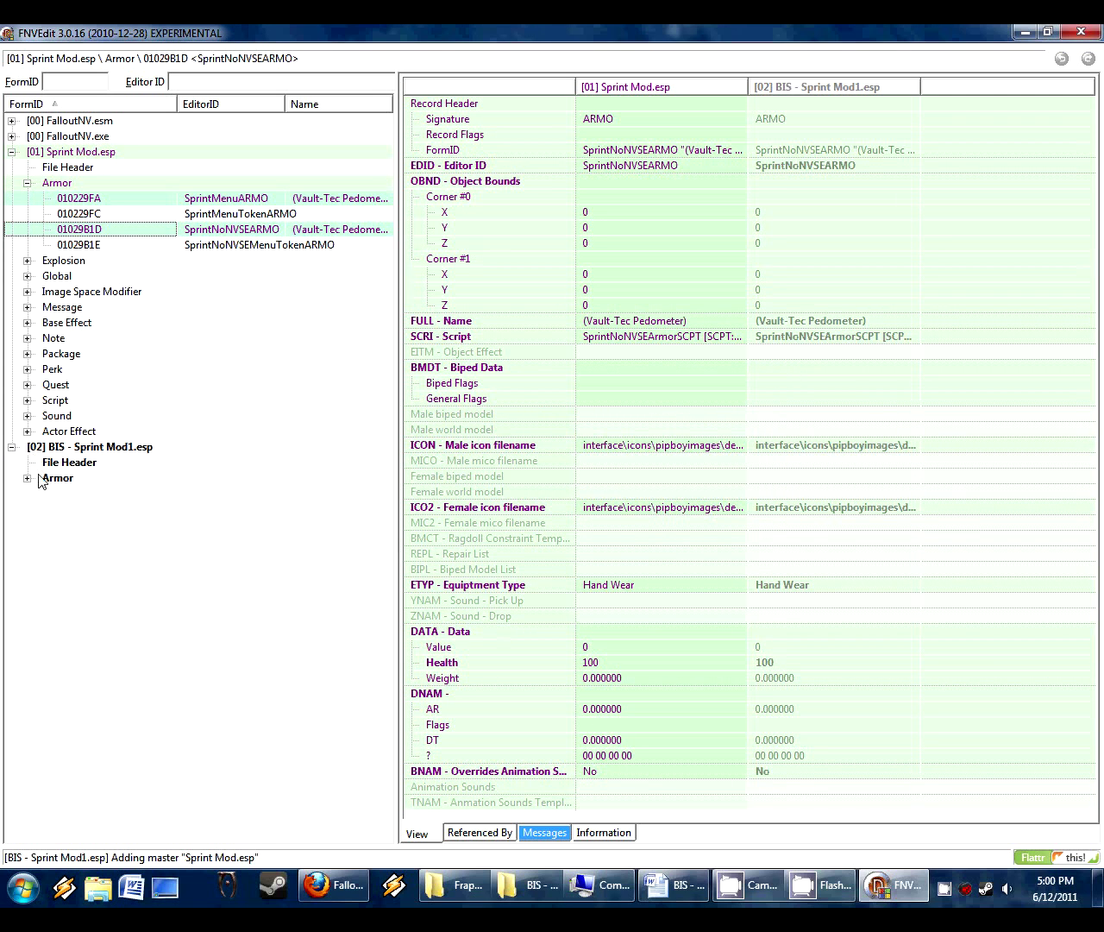
Step: Expand the Armor category of BIS - Sprint Mod1.esp and inspect both copied records, ending on SprintMenuARMO
{"action": "left_click", "coordinate": [27, 478]}
{"action": "left_click", "coordinate": [112, 509]}
{"action": "left_click", "coordinate": [117, 495]}
{"action": "left_click", "coordinate": [117, 508]}
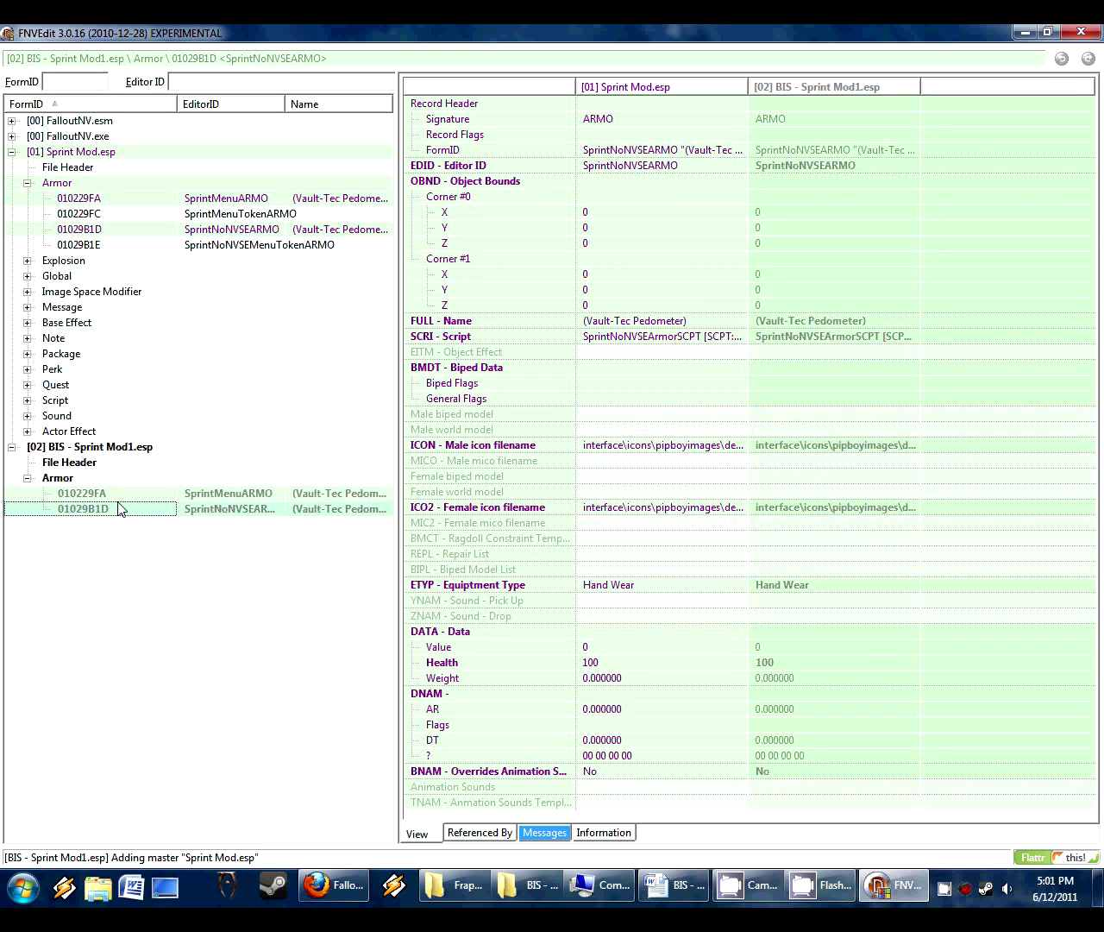
{"action": "left_click", "coordinate": [249, 494]}
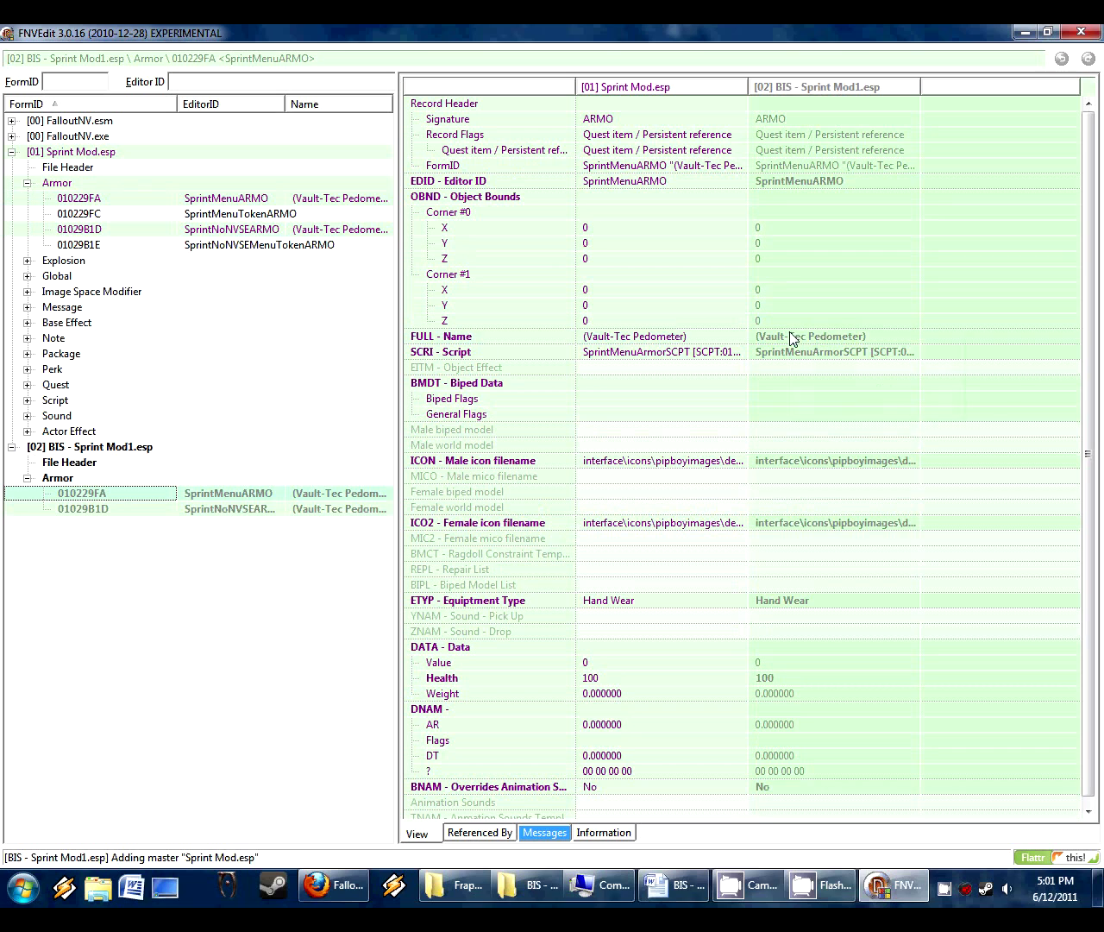
{"action": "right_click", "coordinate": [792, 335]}
{"action": "left_click", "coordinate": [236, 497]}
{"action": "right_click", "coordinate": [791, 342]}
{"action": "left_click", "coordinate": [798, 276]}
{"action": "right_click", "coordinate": [795, 337]}
{"action": "left_click", "coordinate": [820, 346]}
{"action": "left_click", "coordinate": [580, 478]}
{"action": "right_click", "coordinate": [795, 338]}
{"action": "left_click", "coordinate": [820, 346]}
{"action": "left_click", "coordinate": [598, 479]}
Step: Set the FULL - Name of SprintMenuARMO in BIS - Sprint Mod1.esp to "UTIL: Vault-Tec Pedometer"
{"action": "right_click", "coordinate": [795, 338]}
{"action": "left_click", "coordinate": [820, 346]}
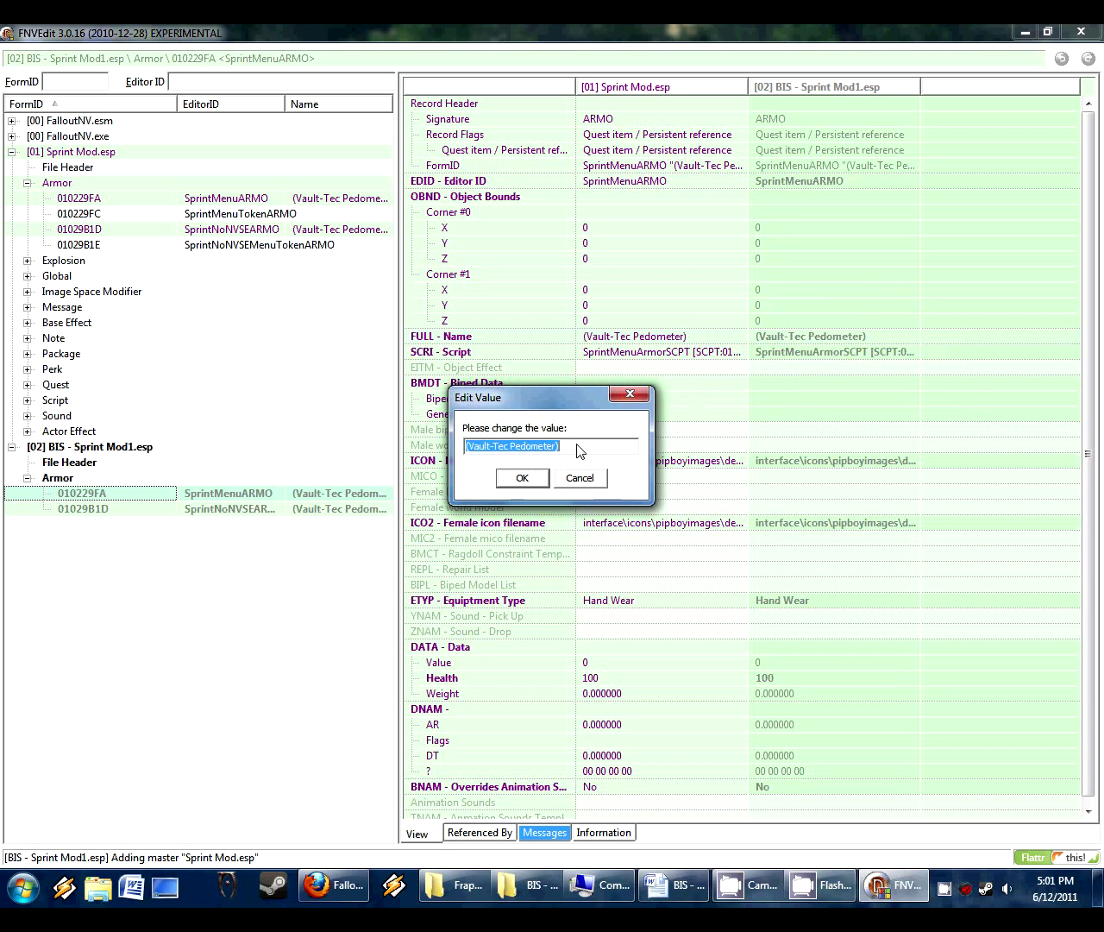
{"action": "left_click", "coordinate": [577, 450]}
{"action": "key", "text": "BackSpace"}
{"action": "left_click", "coordinate": [471, 447]}
{"action": "key", "text": "BackSpace"}
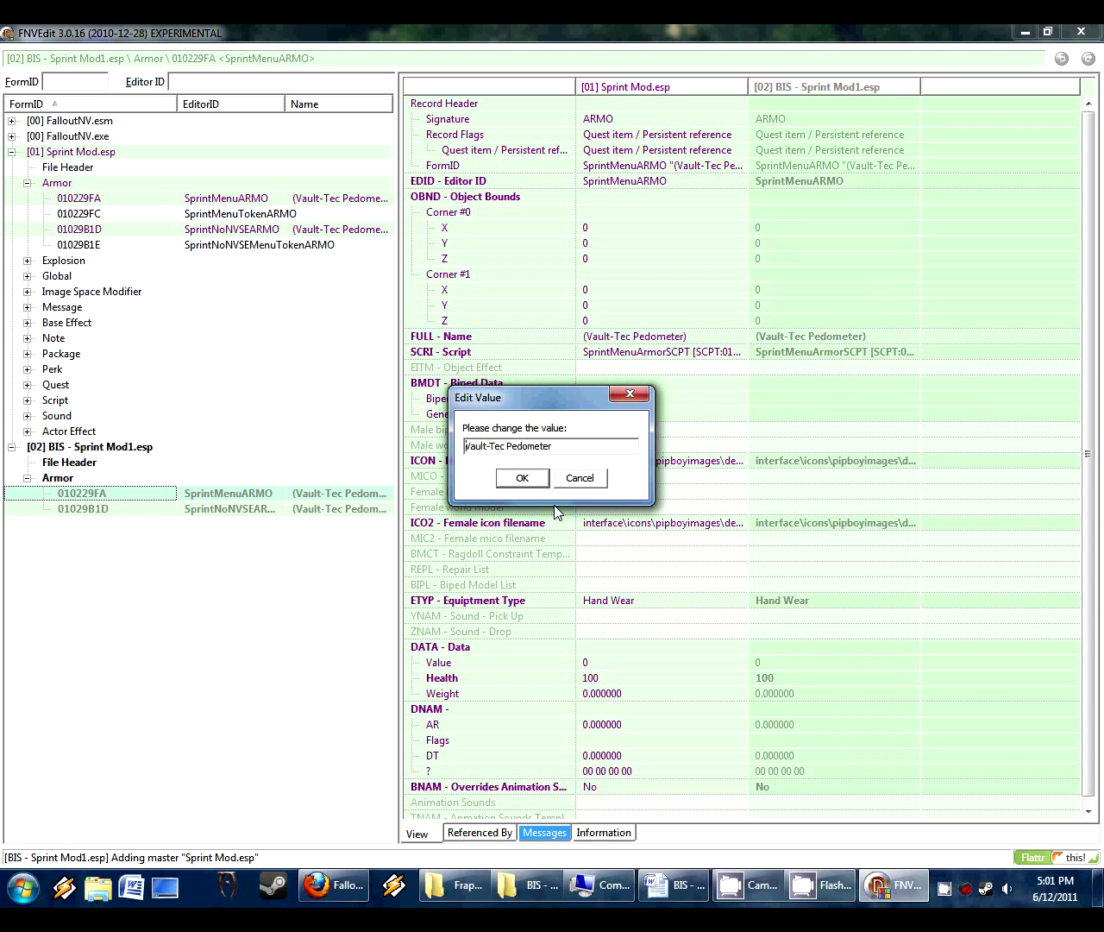
{"action": "type", "text": "UTIL:"}
{"action": "key", "text": "Return"}
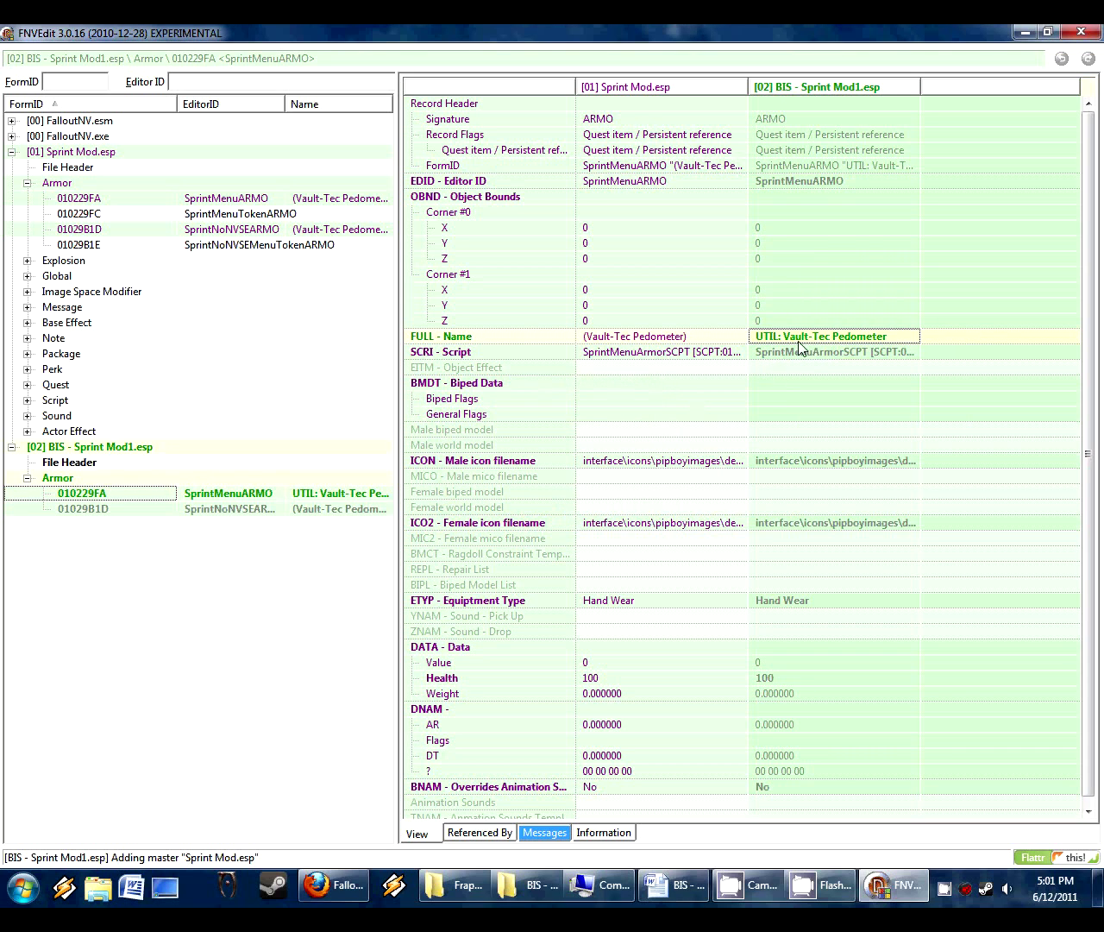
Step: Set the FULL - Name of SprintNoNVSEARMO in BIS - Sprint Mod1.esp to "UTIL: Vault-Tec Pedometer" as well
{"action": "left_click", "coordinate": [324, 511]}
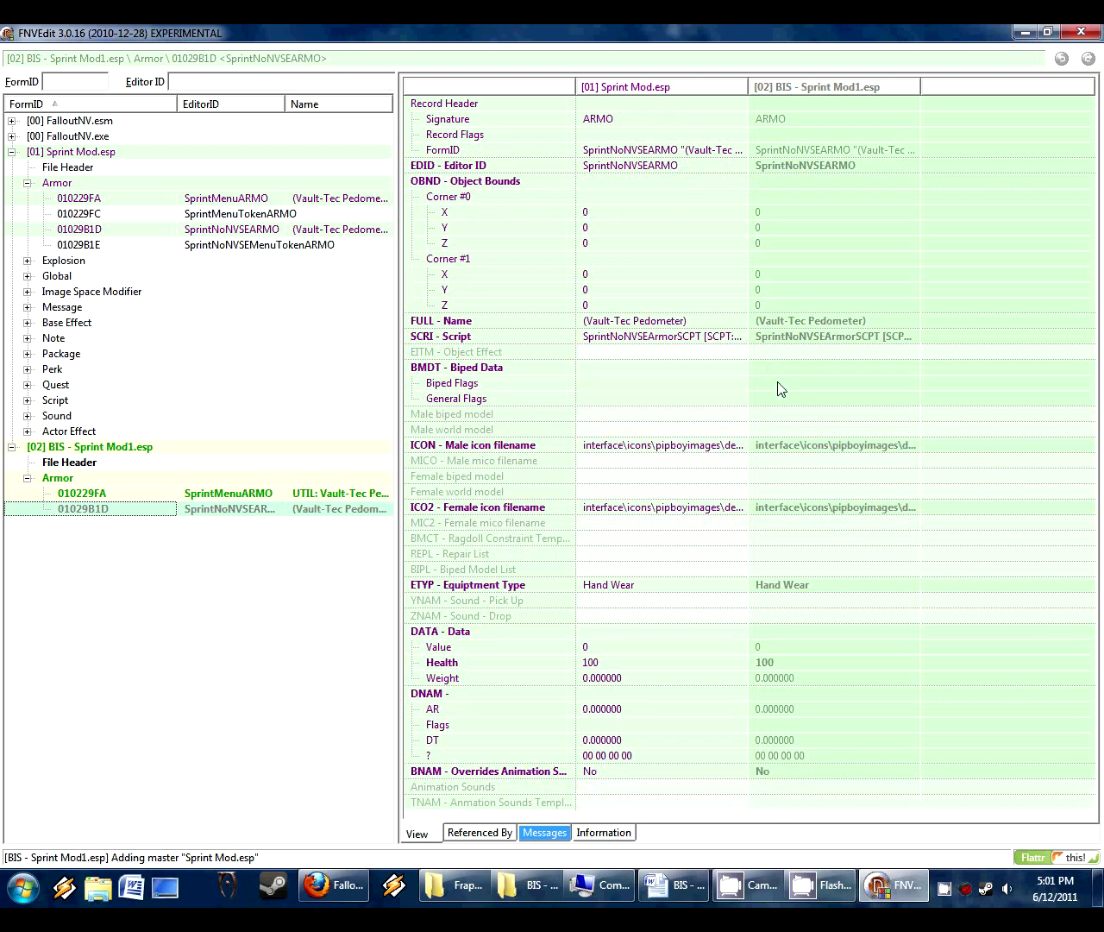
{"action": "double_click", "coordinate": [796, 328]}
{"action": "left_click", "coordinate": [570, 449]}
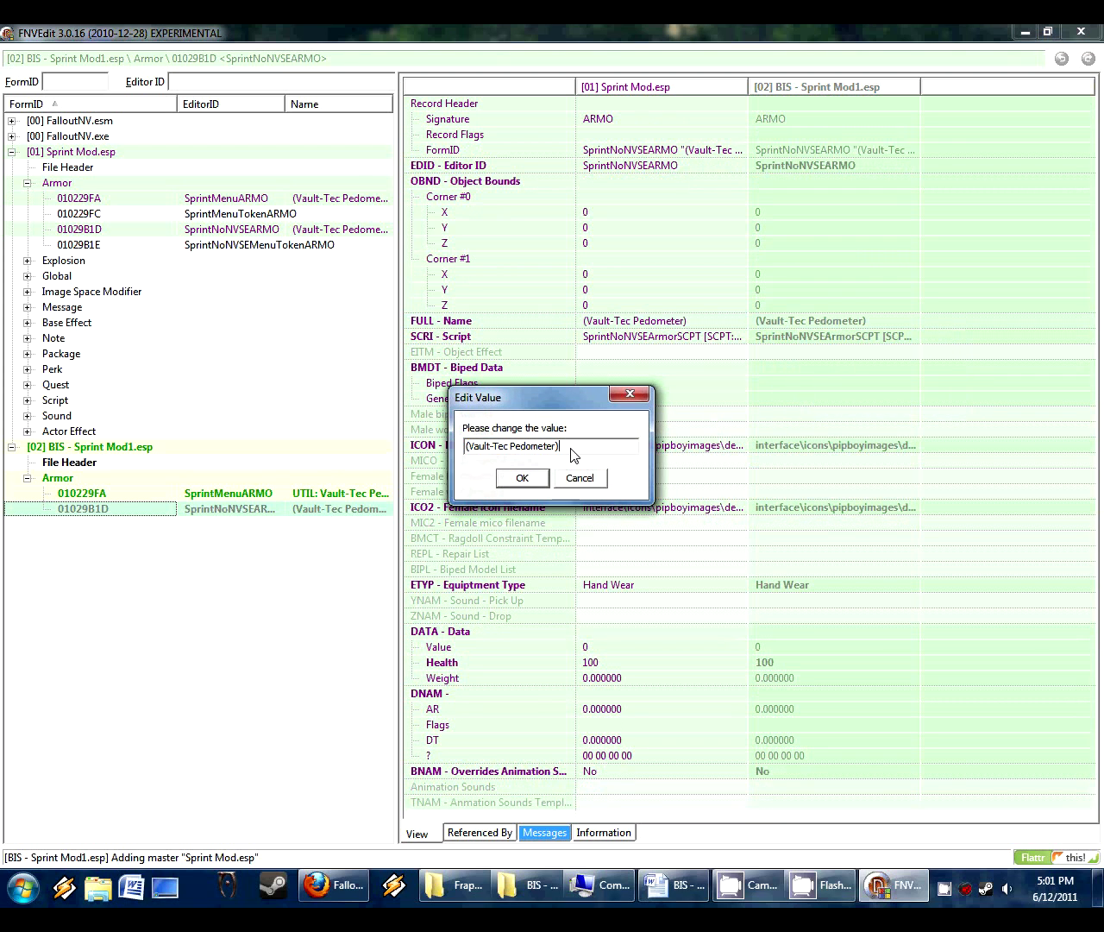
{"action": "left_click", "coordinate": [470, 446]}
{"action": "key", "text": "BackSpace"}
{"action": "type", "text": "UTIL:"}
{"action": "key", "text": "Return"}
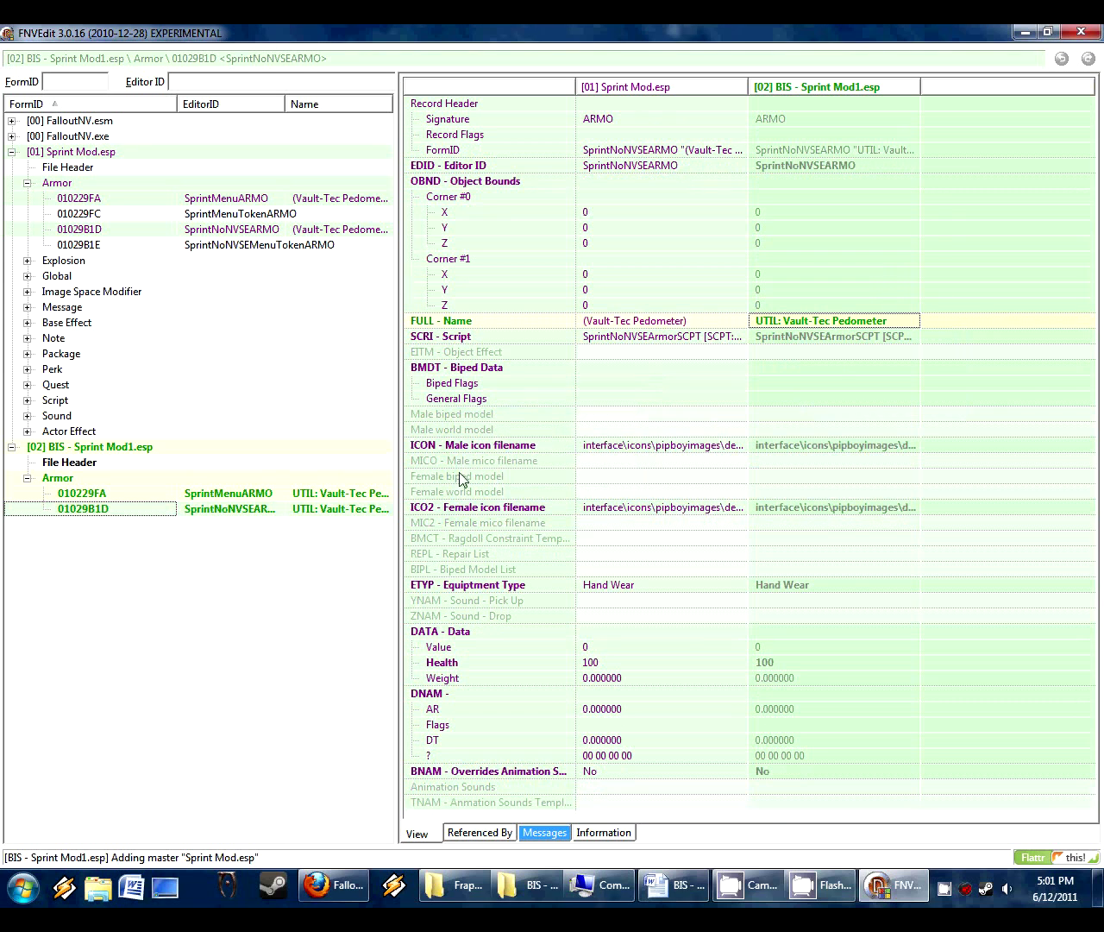
Step: Review both override records in BIS - Sprint Mod1.esp, comparing their FULL - Name fields with the Sprint Mod.esp originals
{"action": "left_click", "coordinate": [276, 494]}
{"action": "left_click", "coordinate": [267, 511]}
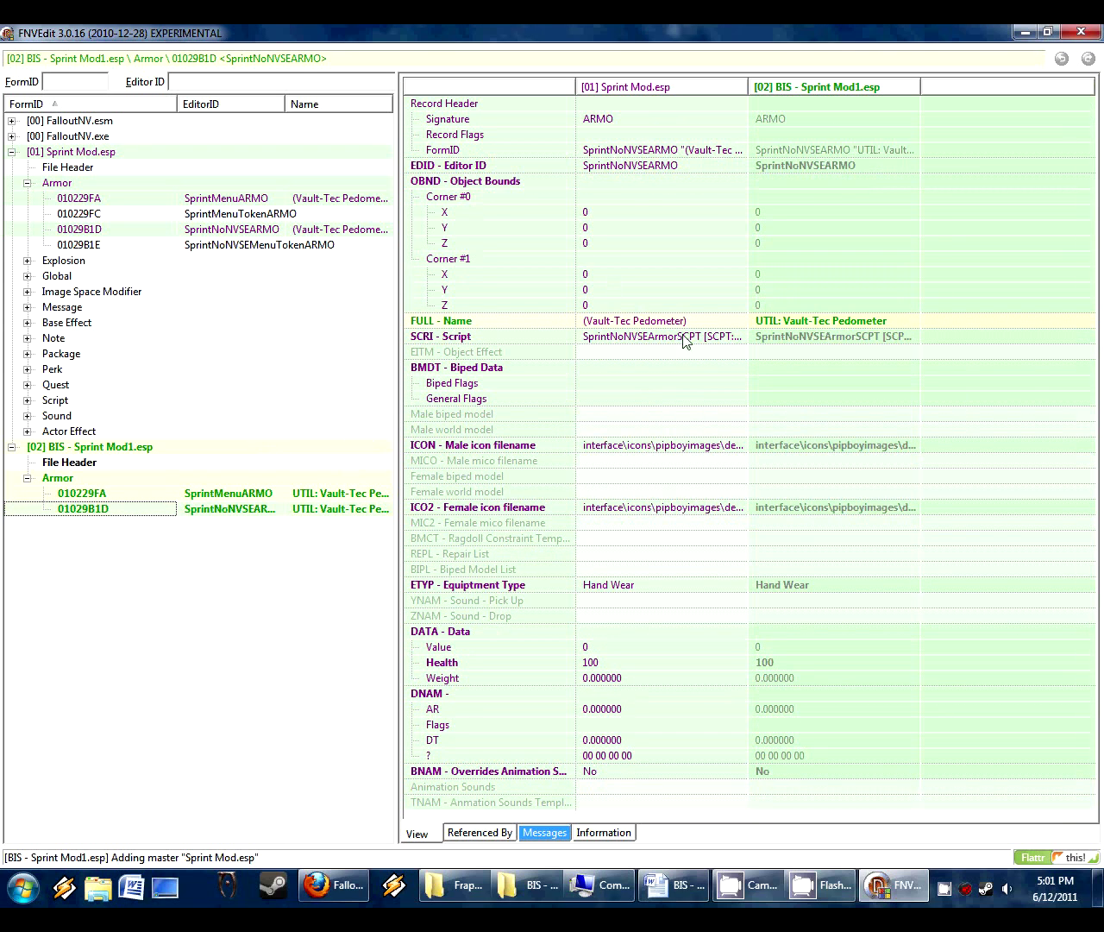
{"action": "left_click", "coordinate": [230, 496]}
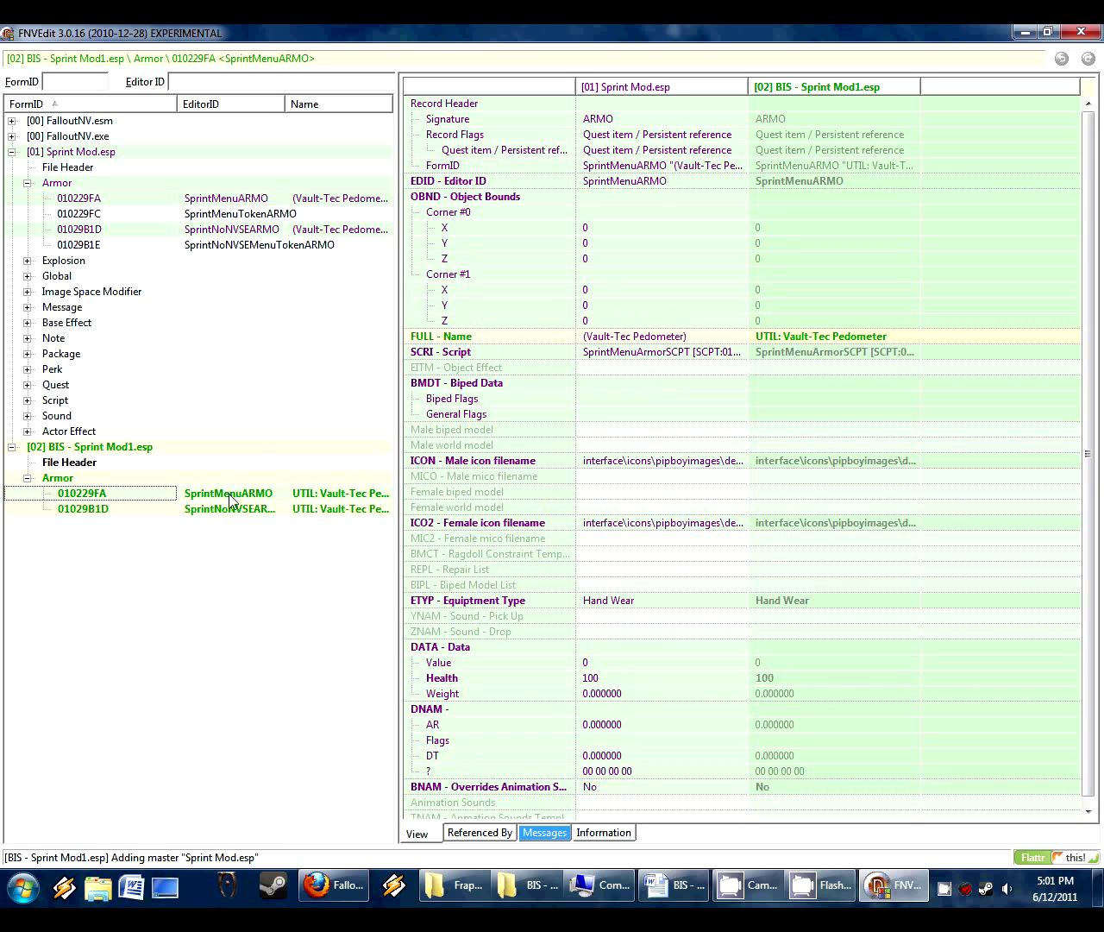
{"action": "left_click", "coordinate": [254, 507]}
{"action": "left_click", "coordinate": [214, 498]}
{"action": "left_click", "coordinate": [844, 341]}
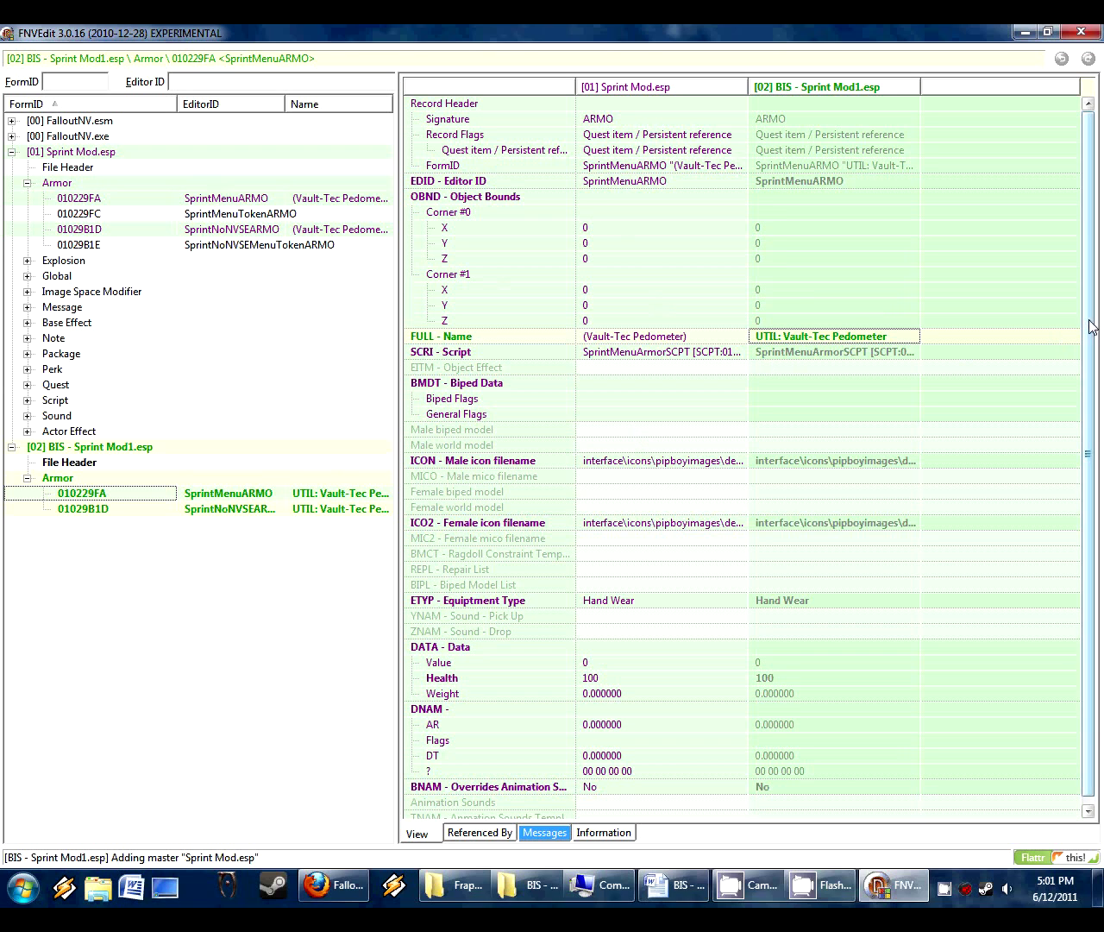
{"action": "scroll", "coordinate": [850, 479], "scroll_direction": "down", "scroll_amount": 1}
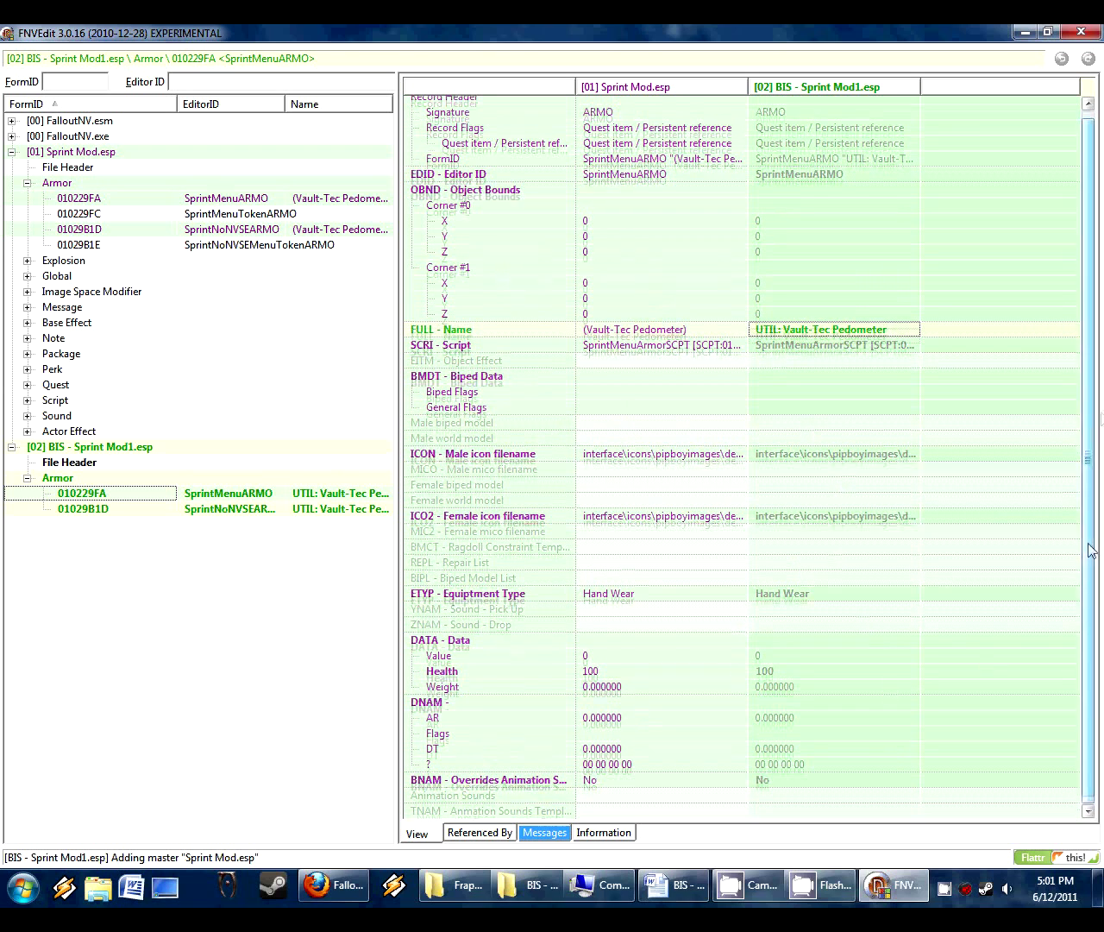
{"action": "scroll", "coordinate": [862, 388], "scroll_direction": "up", "scroll_amount": 1}
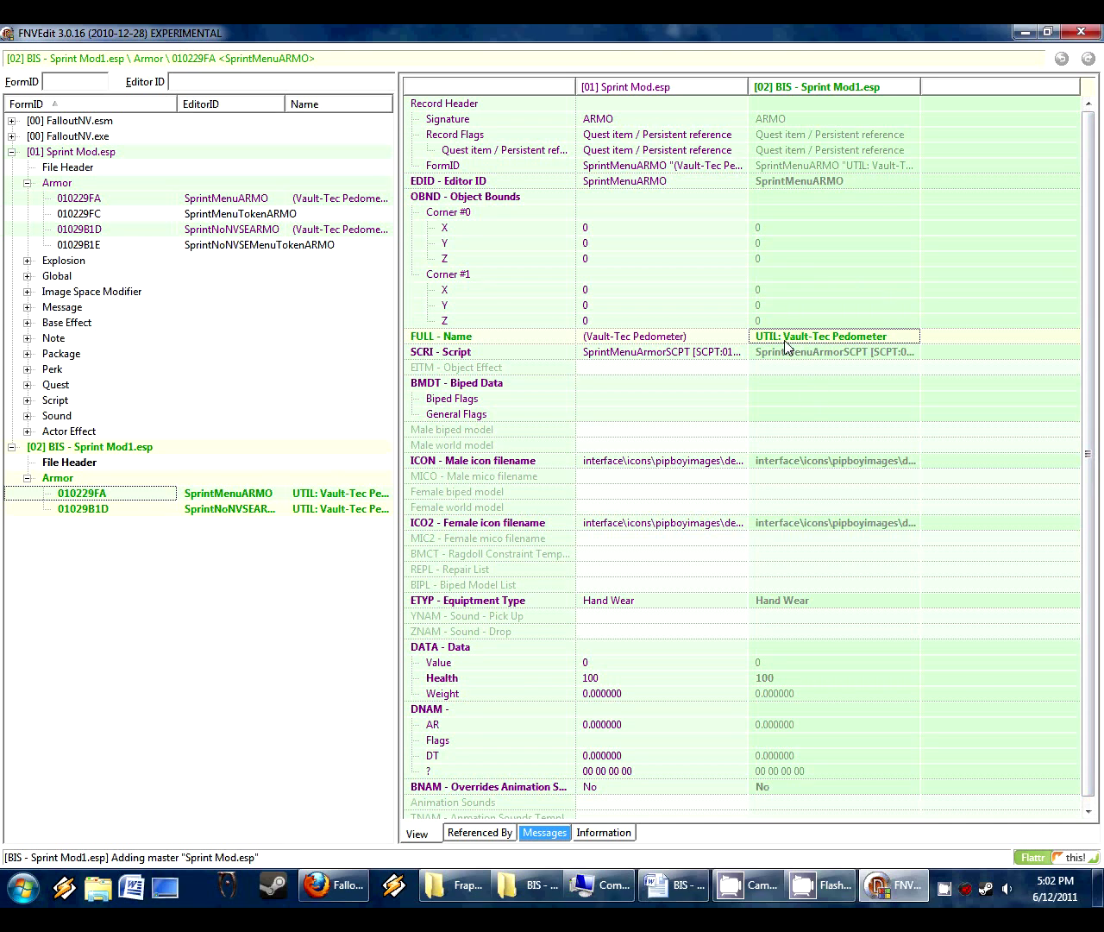
Step: Exit FNVEdit while saving BIS - Sprint Mod1.esp, and open Fallout Mod Manager
{"action": "left_click", "coordinate": [1081, 34]}
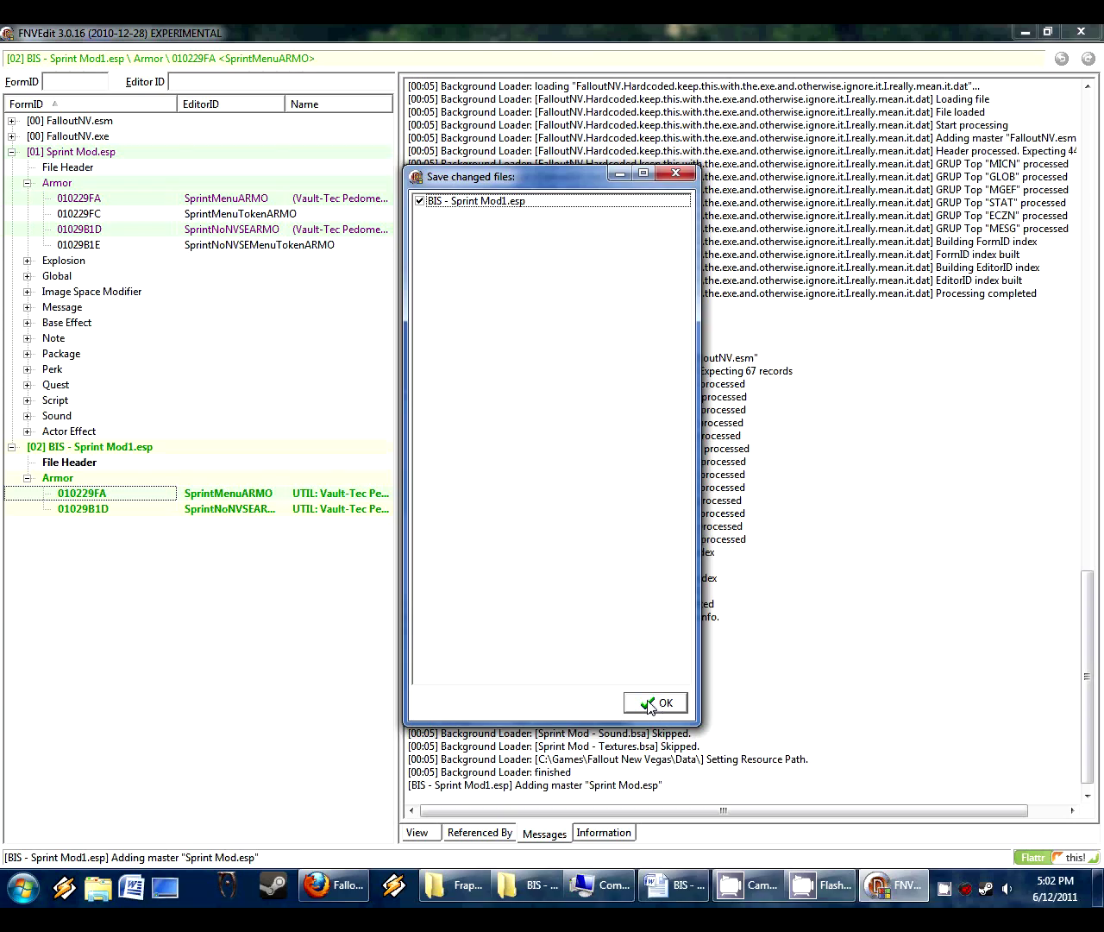
{"action": "left_click", "coordinate": [657, 704]}
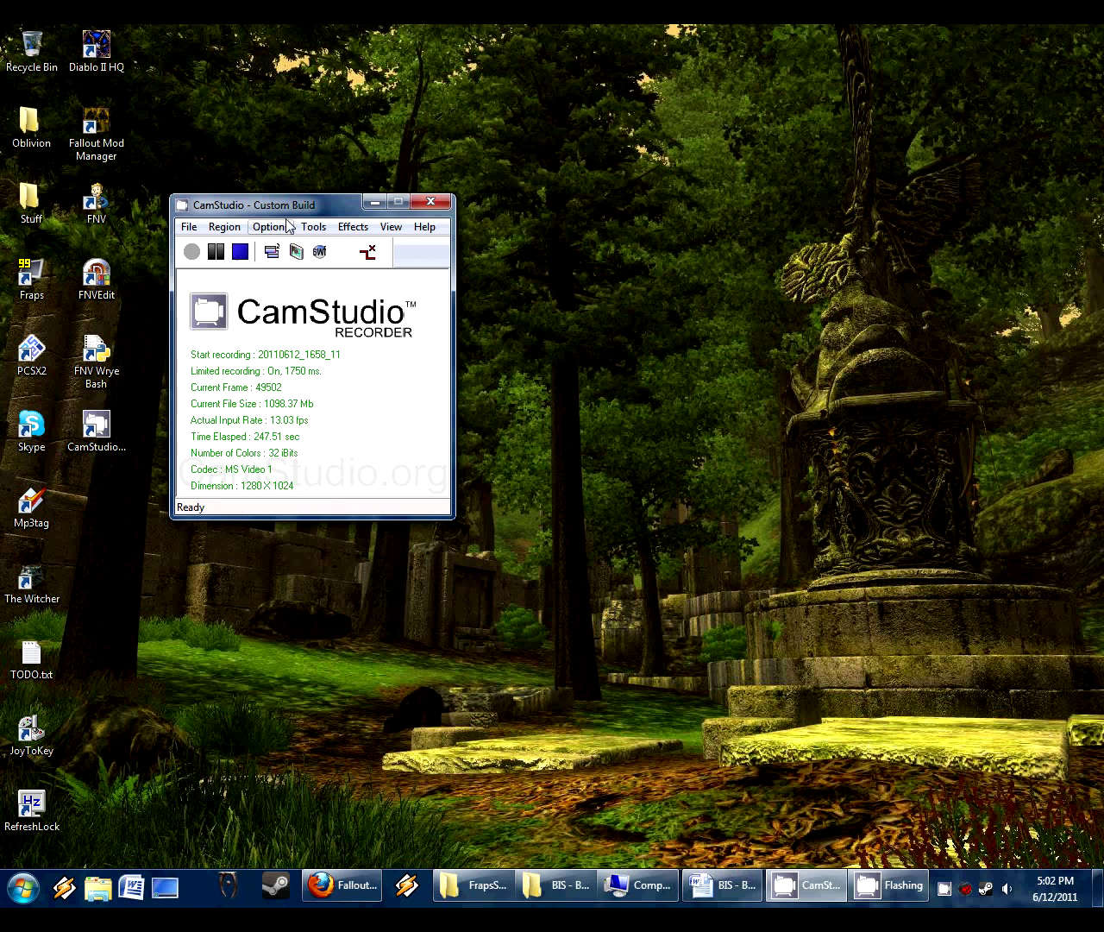
{"action": "left_click", "coordinate": [95, 138]}
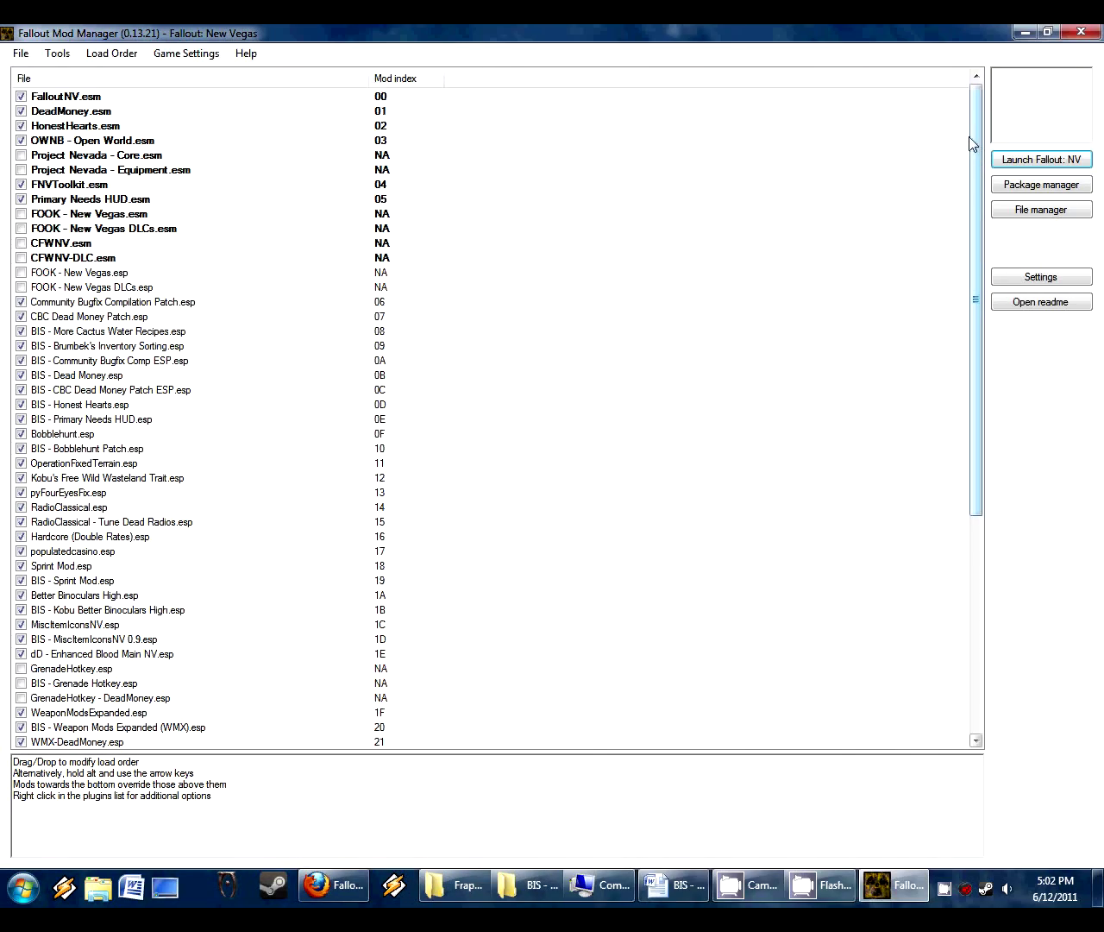
Step: Move BIS - Sprint Mod1.esp from the end of the load order to directly below BIS - Sprint Mod.esp
{"action": "left_click_drag", "start_coordinate": [979, 136], "coordinate": [949, 475]}
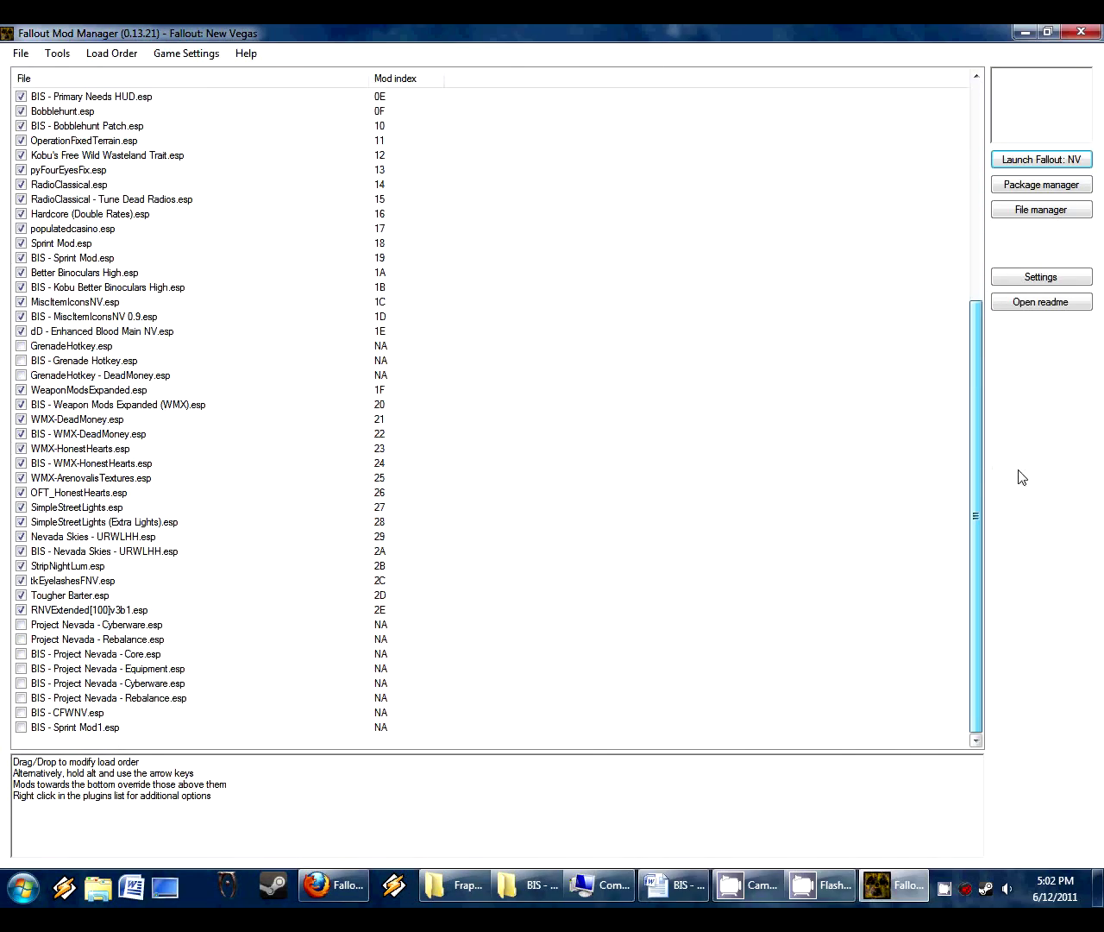
{"action": "left_click", "coordinate": [72, 729]}
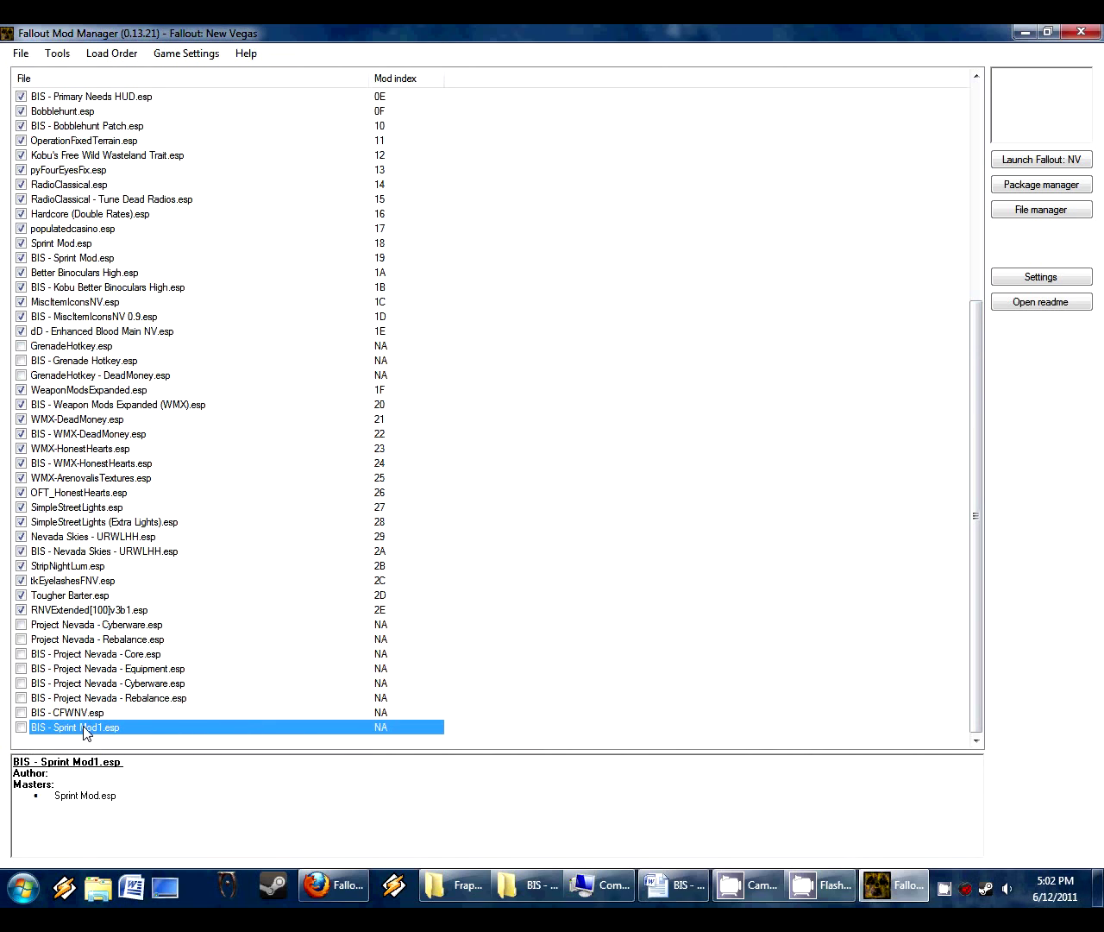
{"action": "left_click_drag", "start_coordinate": [86, 731], "coordinate": [53, 248]}
{"action": "left_click", "coordinate": [59, 258]}
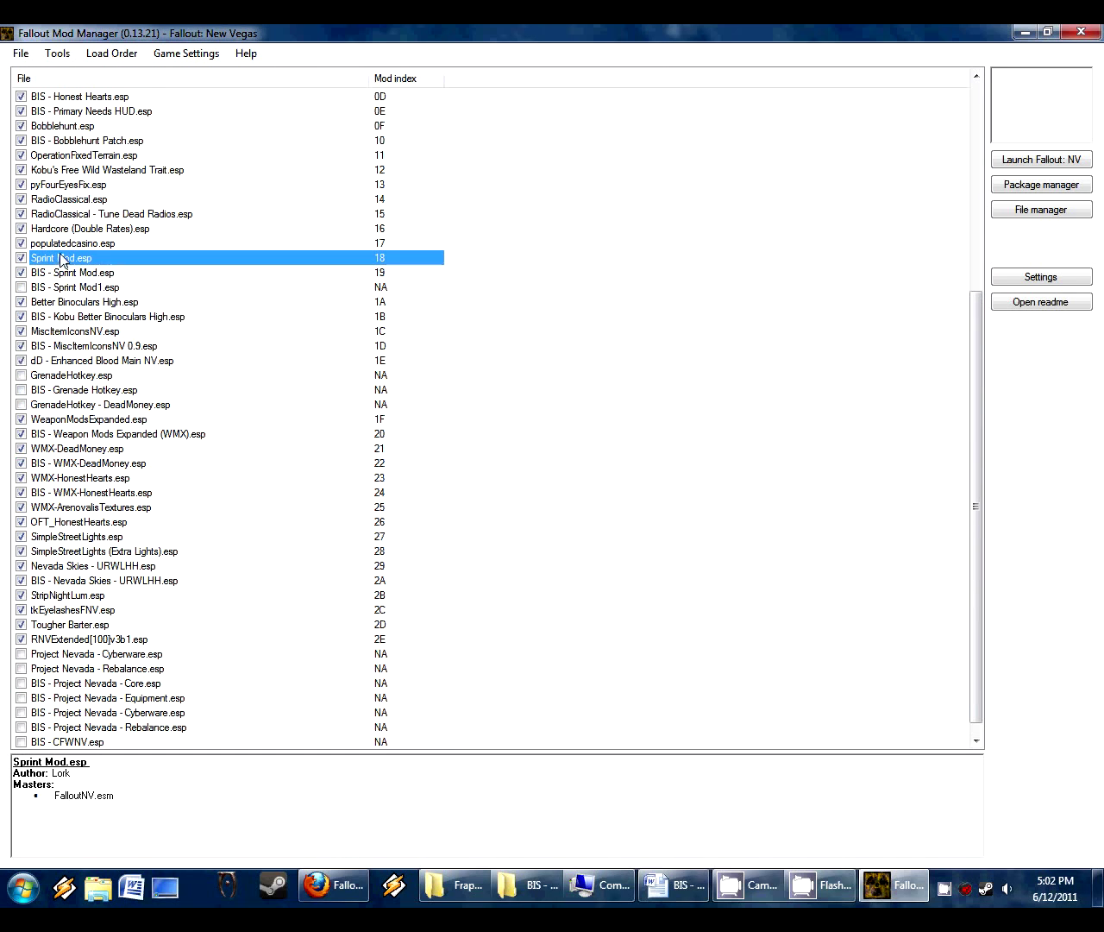
Step: Deactivate BIS - Sprint Mod.esp and activate BIS - Sprint Mod1.esp in the load order
{"action": "left_click", "coordinate": [79, 275]}
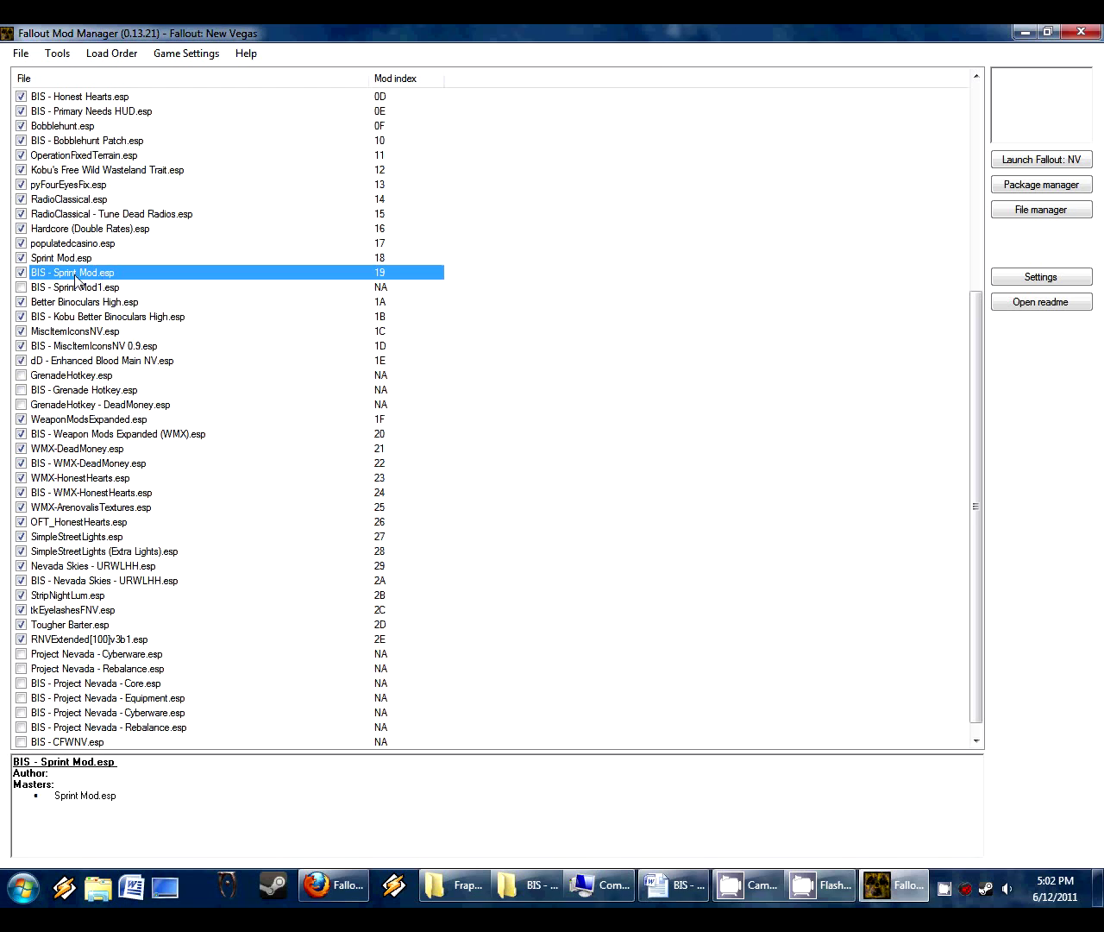
{"action": "left_click", "coordinate": [21, 273]}
{"action": "left_click", "coordinate": [21, 287]}
{"action": "left_click", "coordinate": [60, 259]}
{"action": "scroll", "coordinate": [246, 373], "scroll_direction": "up", "scroll_amount": 6}
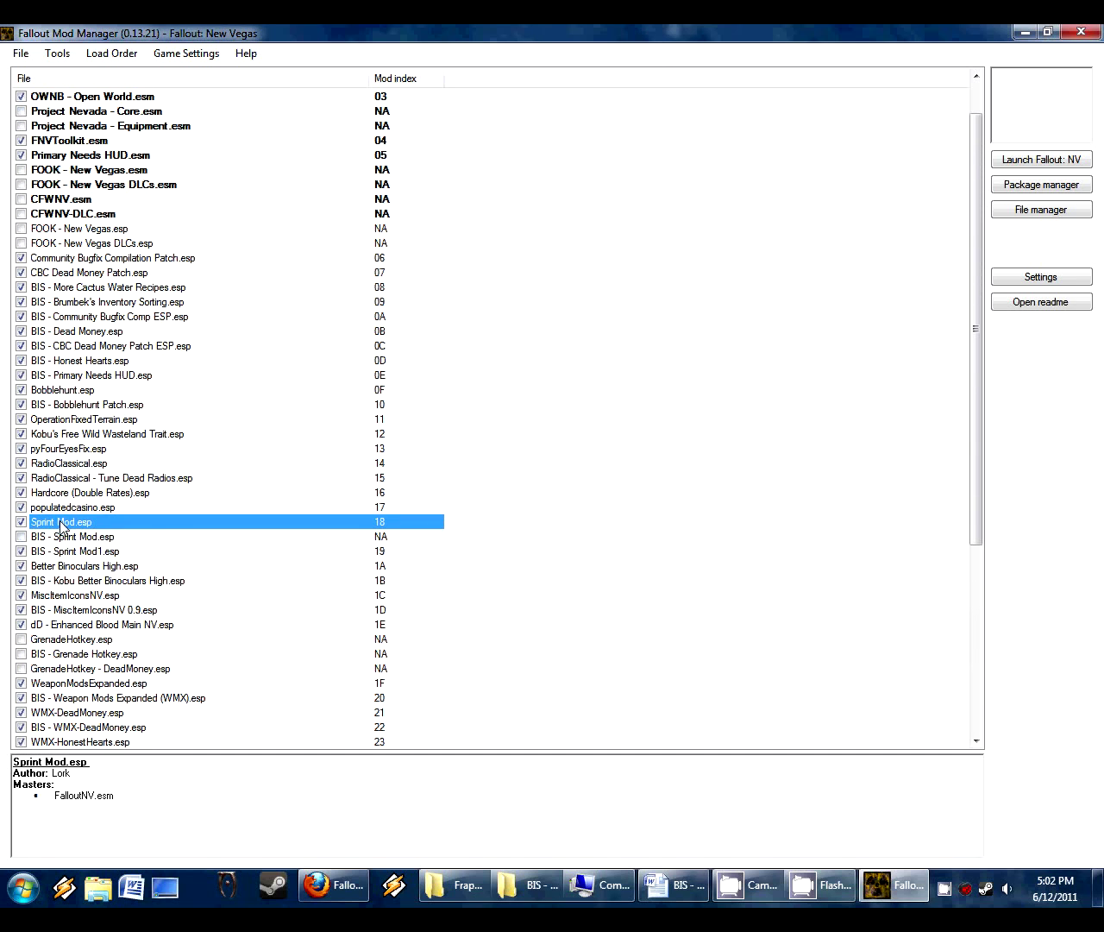
Step: Deactivate BIS - Sprint Mod1.esp in the load order
{"action": "left_click", "coordinate": [55, 551]}
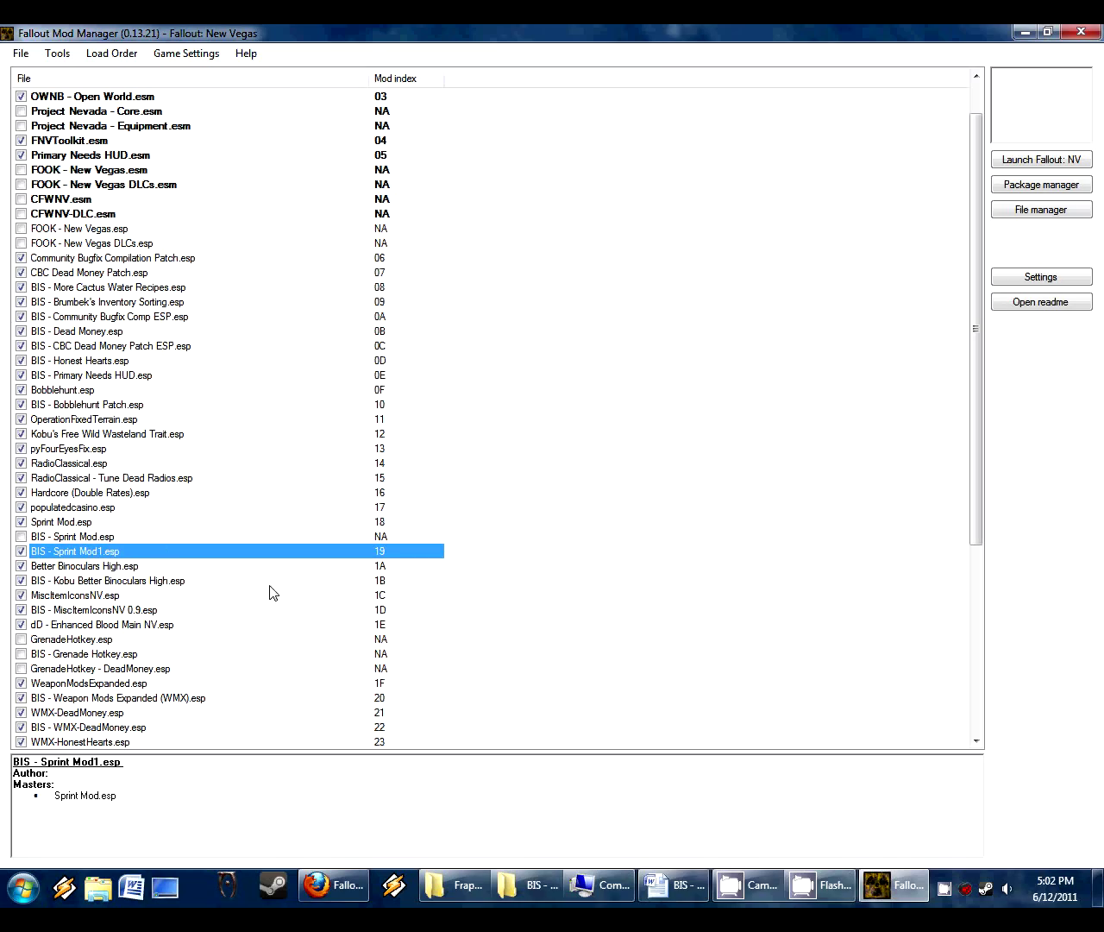
{"action": "left_click", "coordinate": [21, 550]}
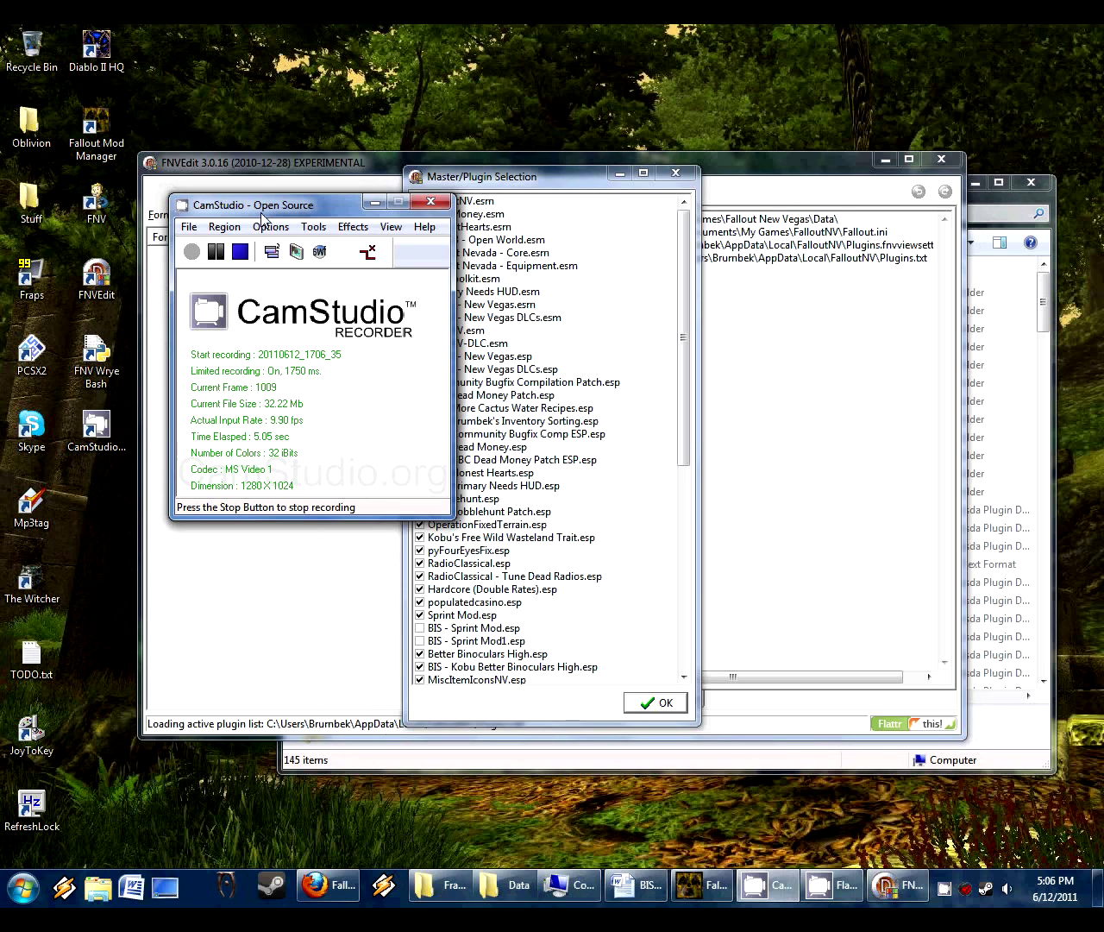
Step: In FNVEdit, clear the whole plugin selection and load only BIS - Brumbek's Inventory Sorting.esp
{"action": "left_click", "coordinate": [483, 186]}
{"action": "right_click", "coordinate": [488, 356]}
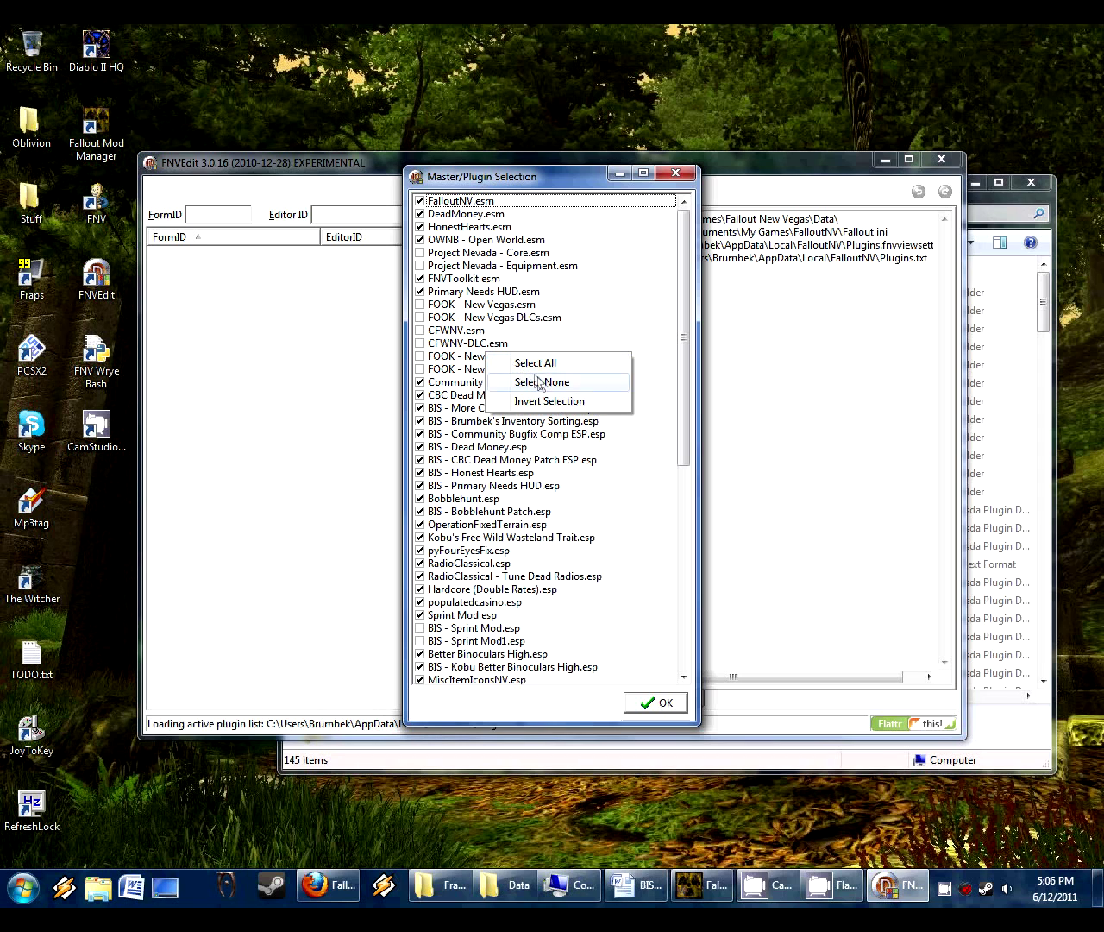
{"action": "left_click", "coordinate": [526, 383]}
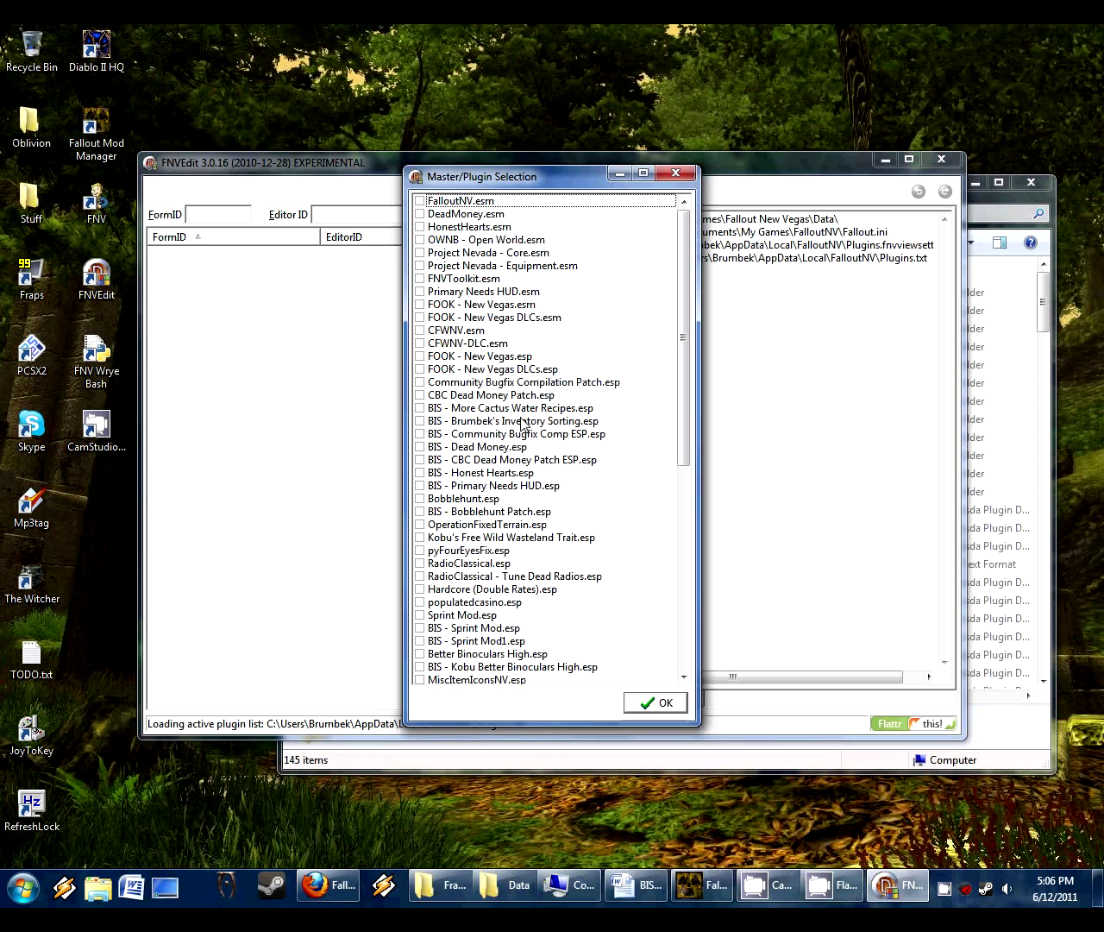
{"action": "left_click", "coordinate": [420, 423]}
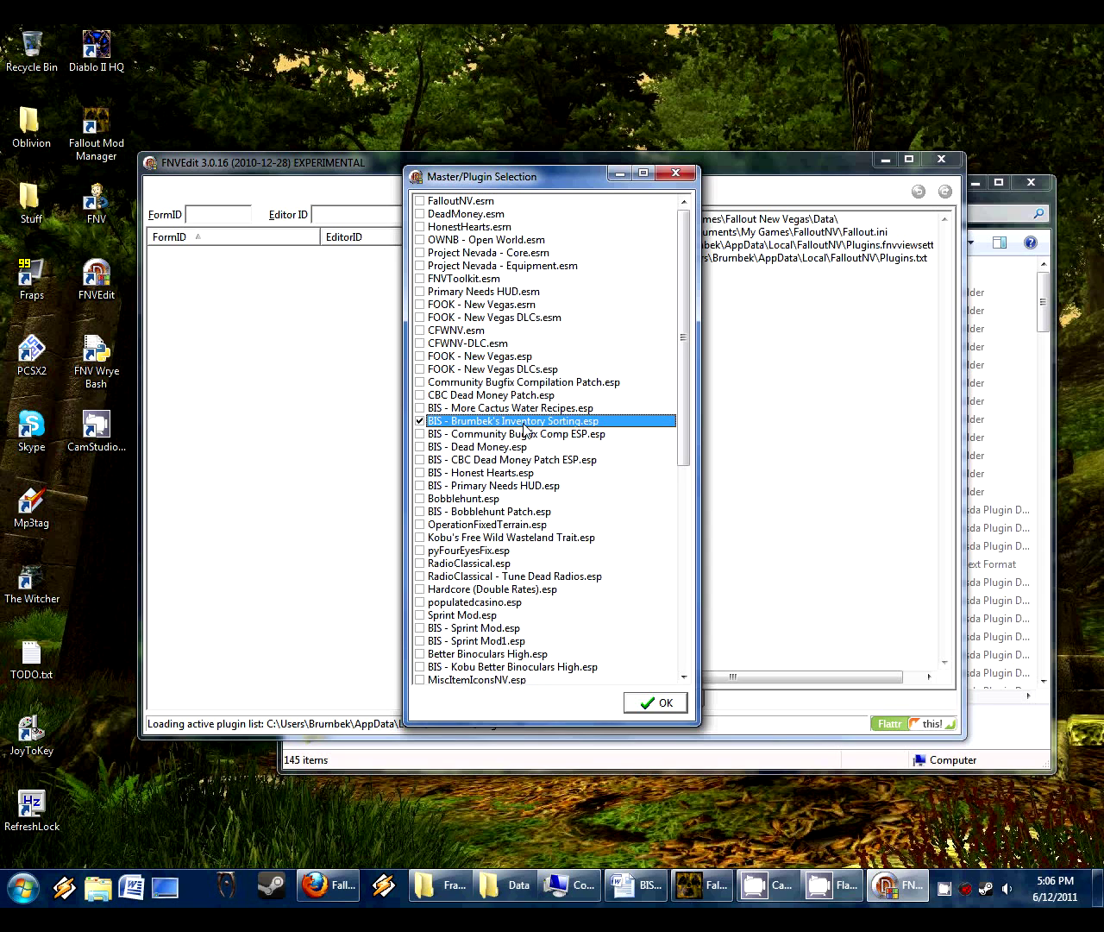
{"action": "left_click", "coordinate": [659, 704]}
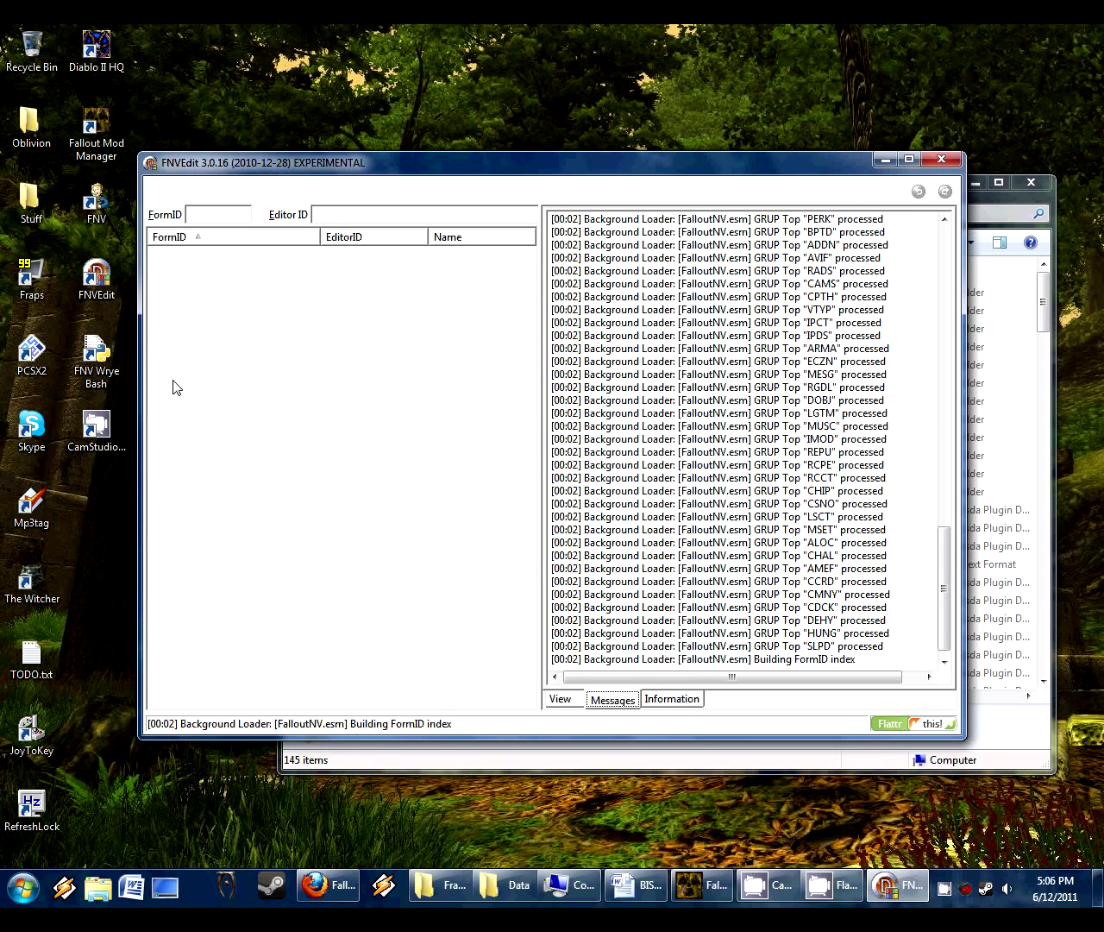
Step: Expand BIS - Brumbek's Inventory Sorting.esp and go through its record categories from Ingestible to Weapon
{"action": "left_click", "coordinate": [156, 284]}
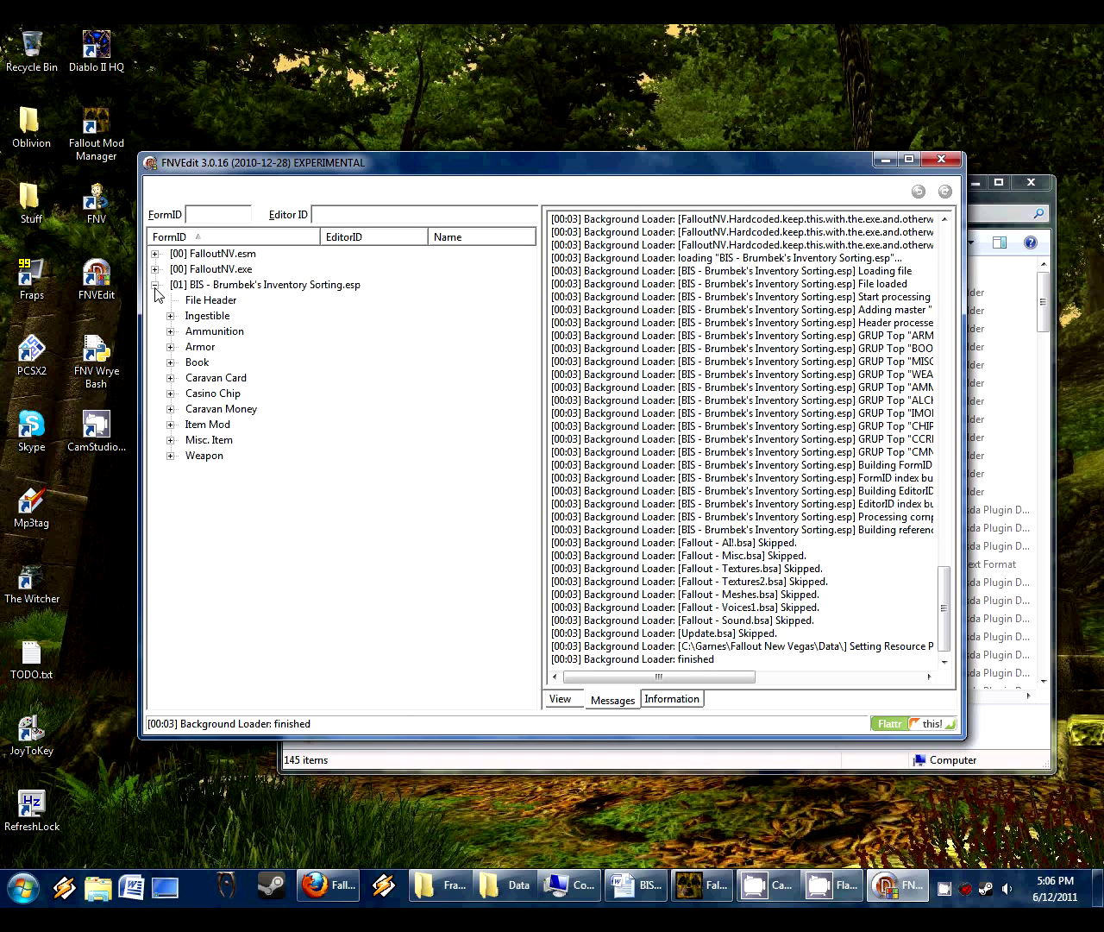
{"action": "left_click", "coordinate": [213, 286]}
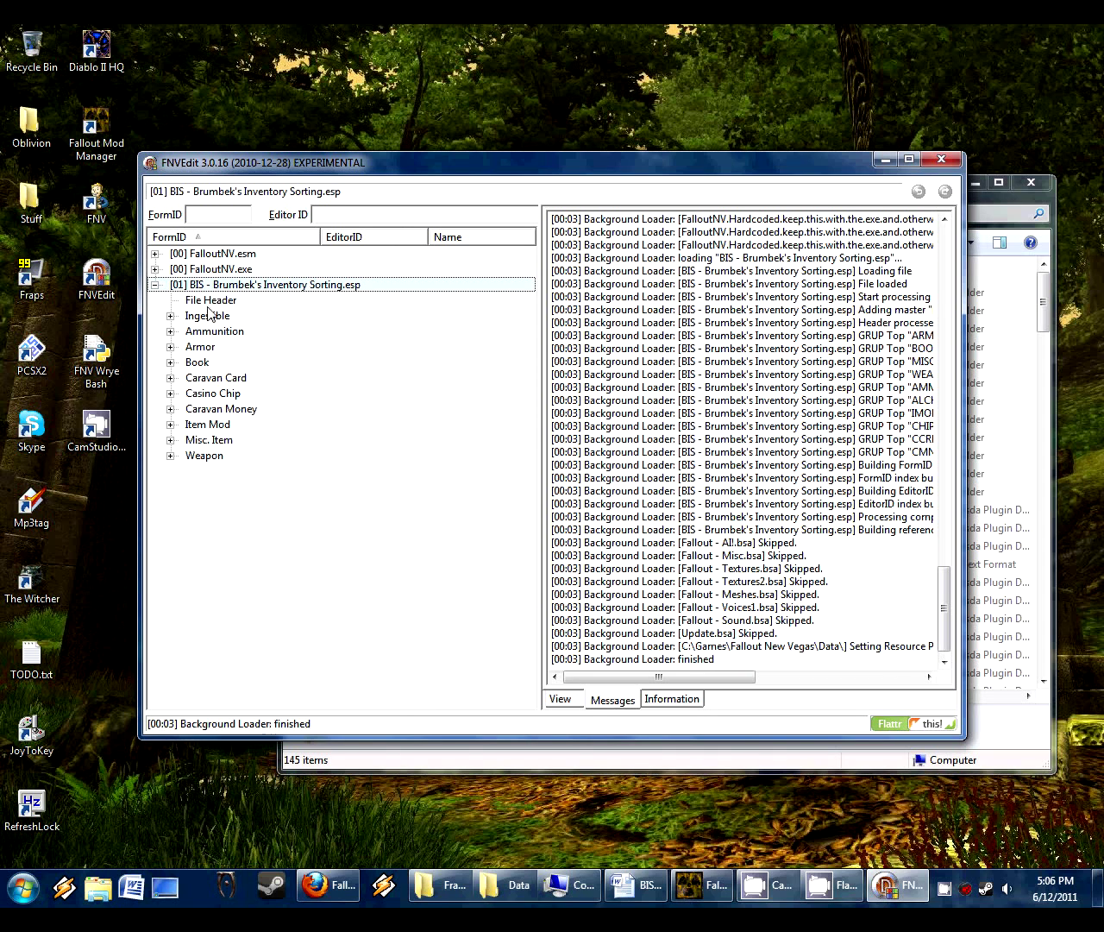
{"action": "left_click", "coordinate": [210, 317]}
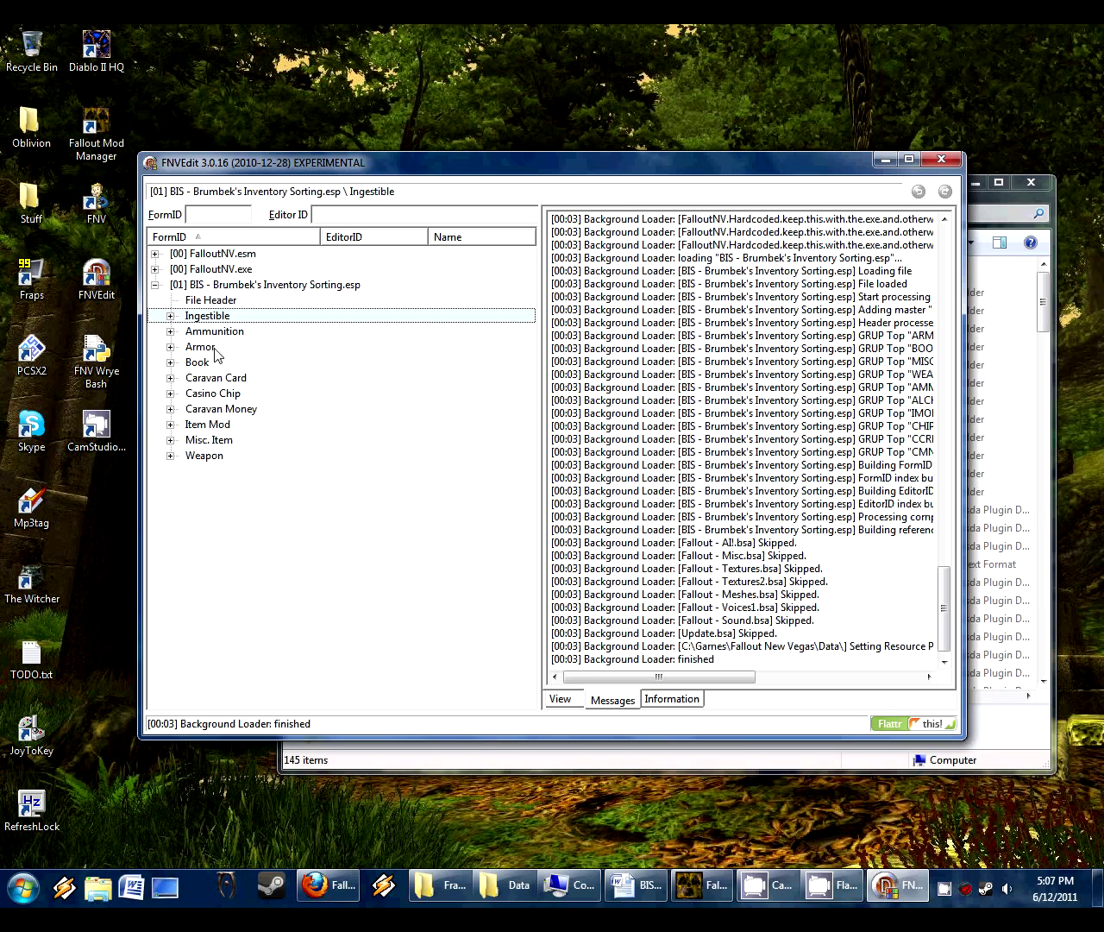
{"action": "left_click", "coordinate": [198, 335]}
{"action": "left_click", "coordinate": [209, 349]}
{"action": "left_click", "coordinate": [210, 363]}
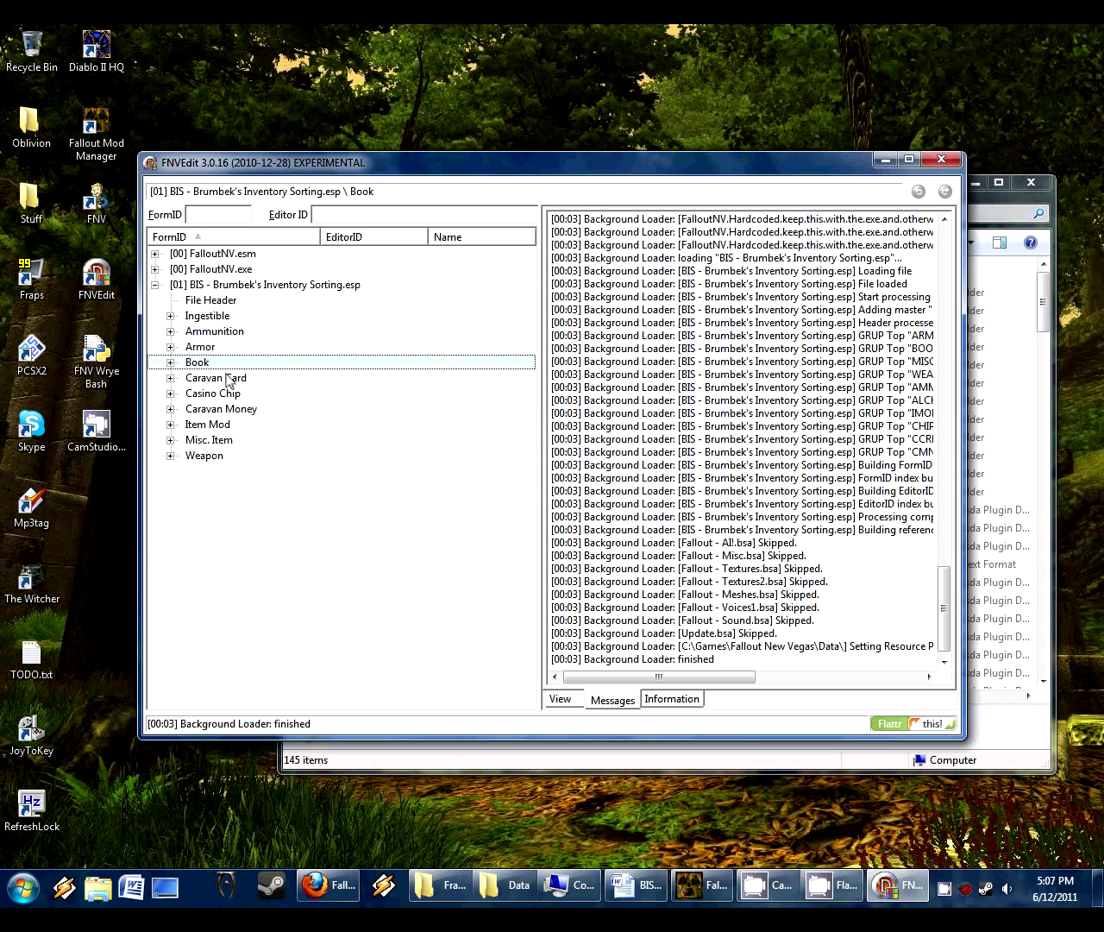
{"action": "left_click", "coordinate": [234, 380]}
{"action": "left_click", "coordinate": [242, 409]}
{"action": "left_click", "coordinate": [237, 395]}
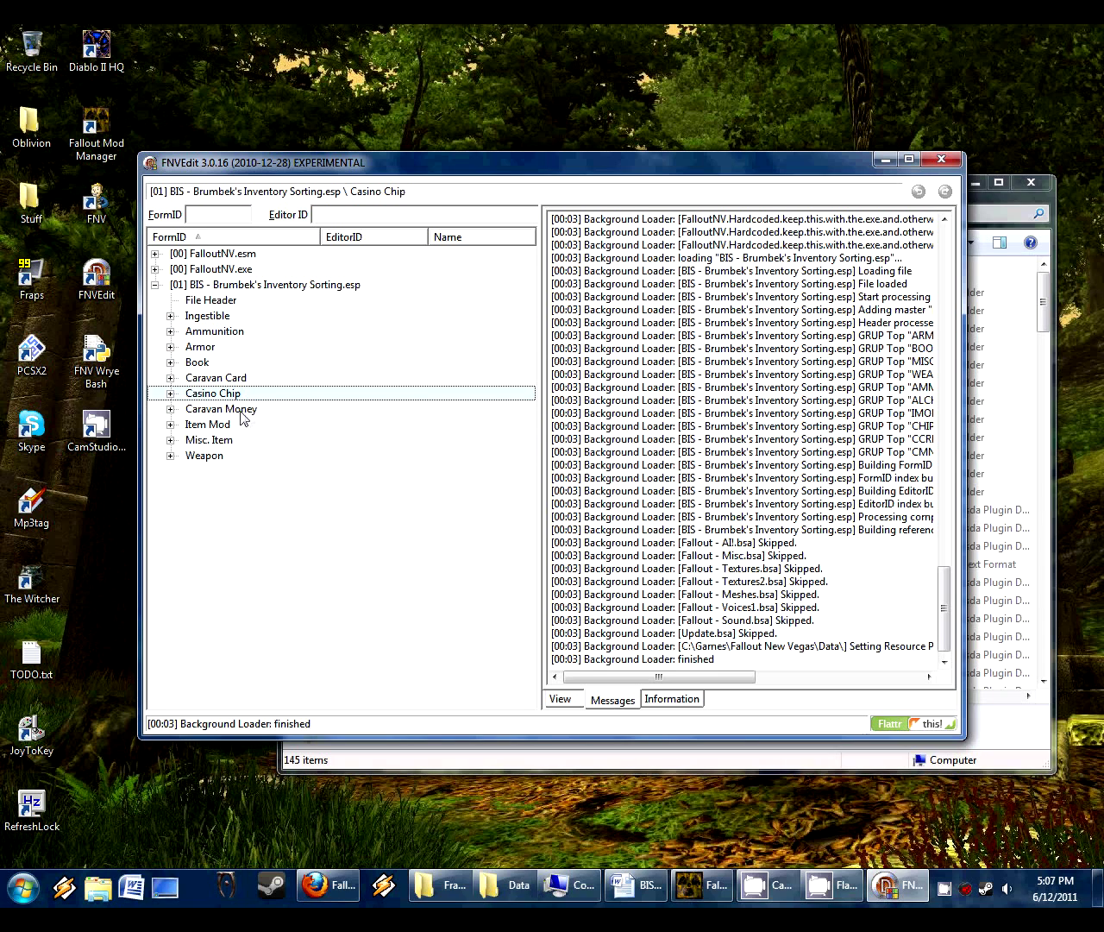
{"action": "left_click", "coordinate": [239, 411]}
{"action": "left_click", "coordinate": [243, 426]}
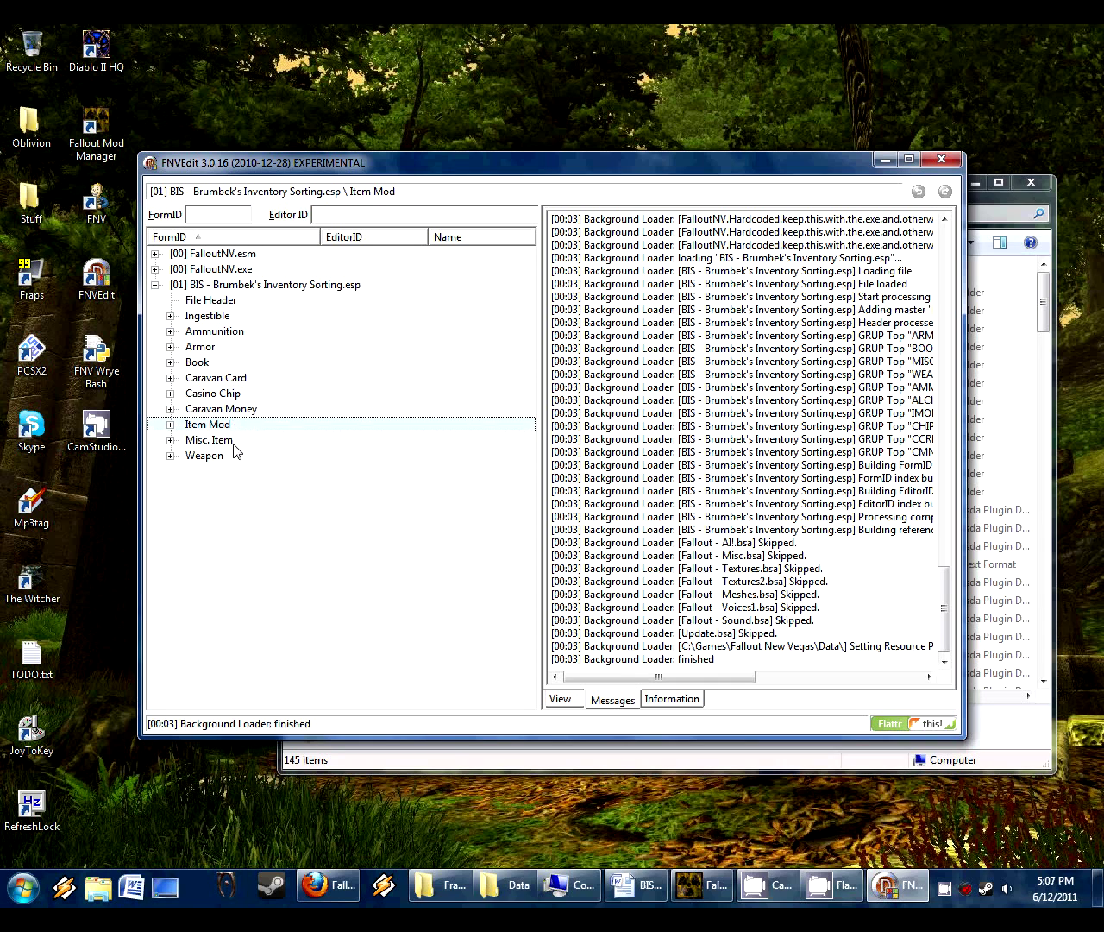
{"action": "left_click", "coordinate": [231, 440]}
{"action": "left_click", "coordinate": [220, 457]}
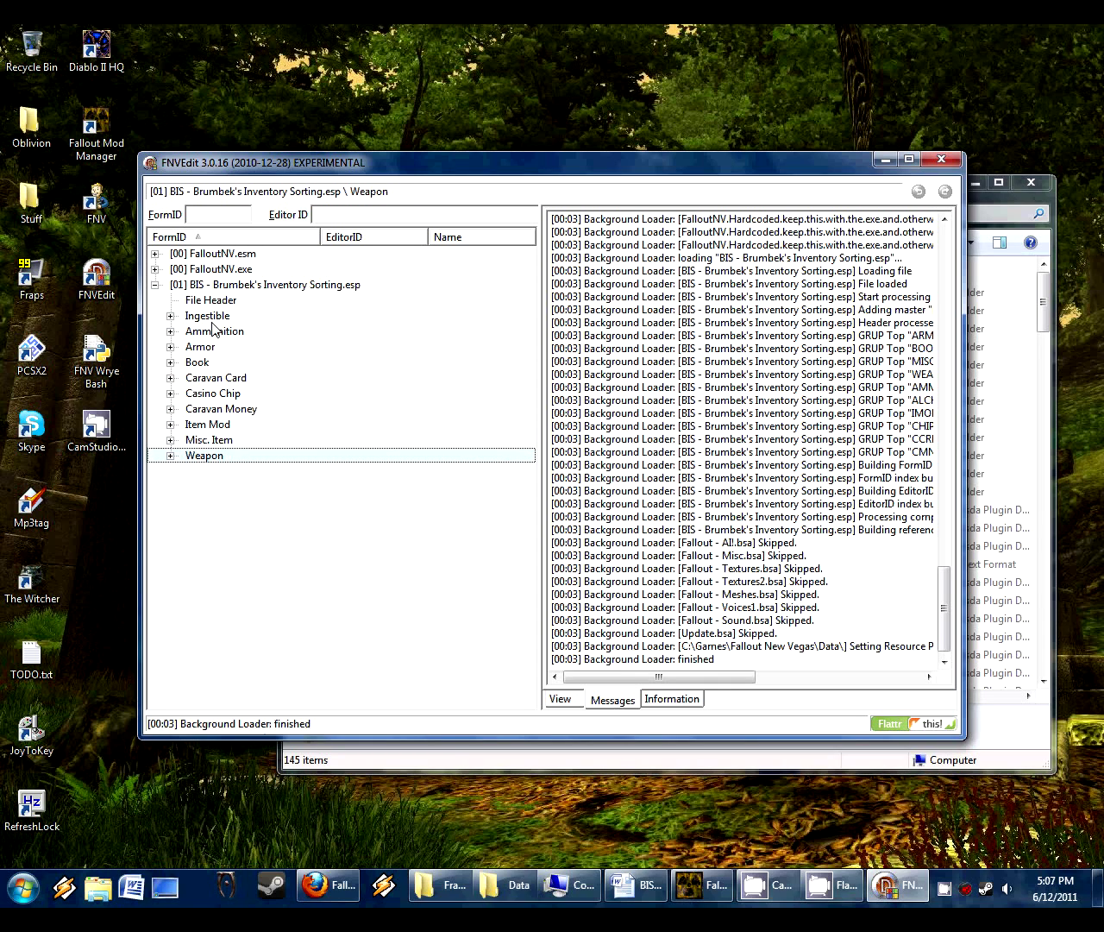
{"action": "left_click", "coordinate": [207, 317]}
{"action": "key", "text": "Down"}
{"action": "key", "text": "Down"}
{"action": "key", "text": "Down"}
{"action": "key", "text": "Down"}
{"action": "key", "text": "Down"}
{"action": "key", "text": "Down"}
{"action": "key", "text": "Down"}
{"action": "key", "text": "Down"}
{"action": "key", "text": "Down"}
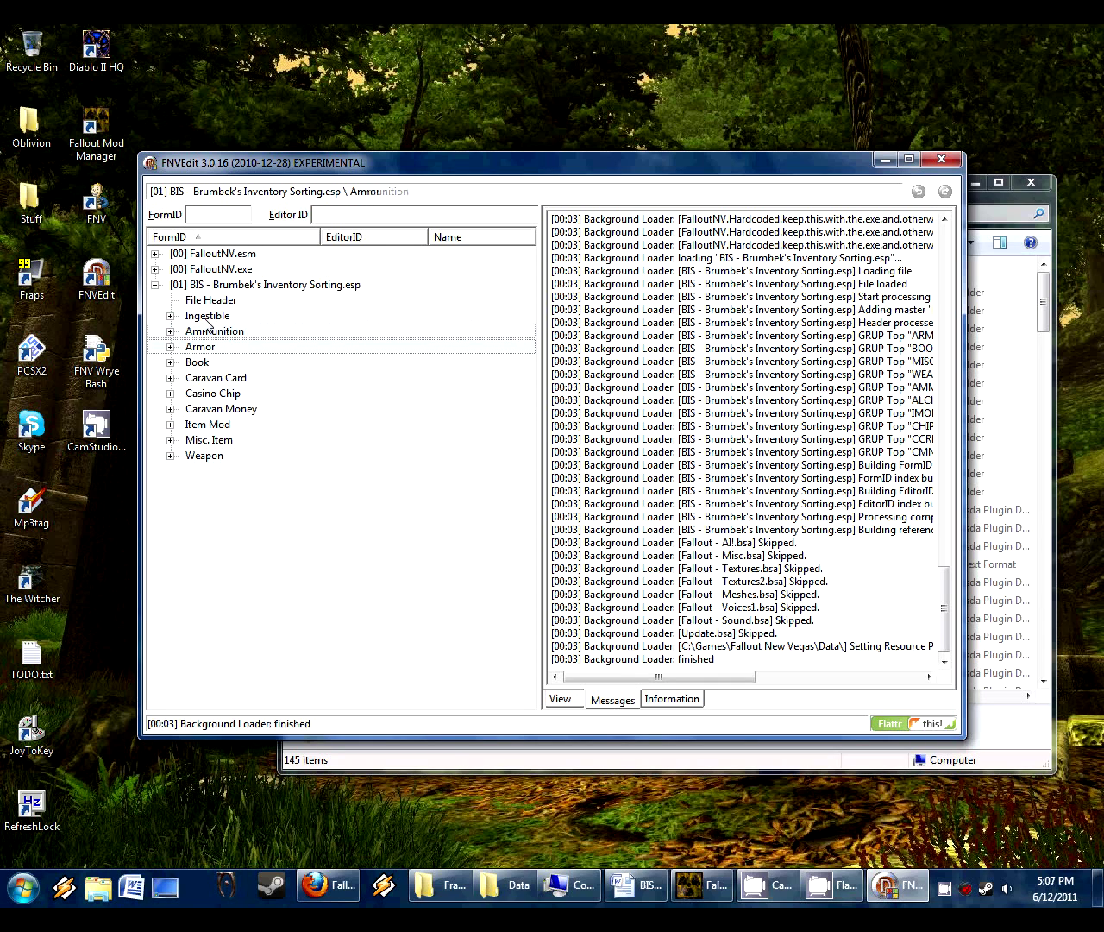
Step: Examine the name prefixes of the Ingestible records, including Buffout, RadX, Beer and Carrot, and collapse the category again
{"action": "left_click", "coordinate": [206, 321]}
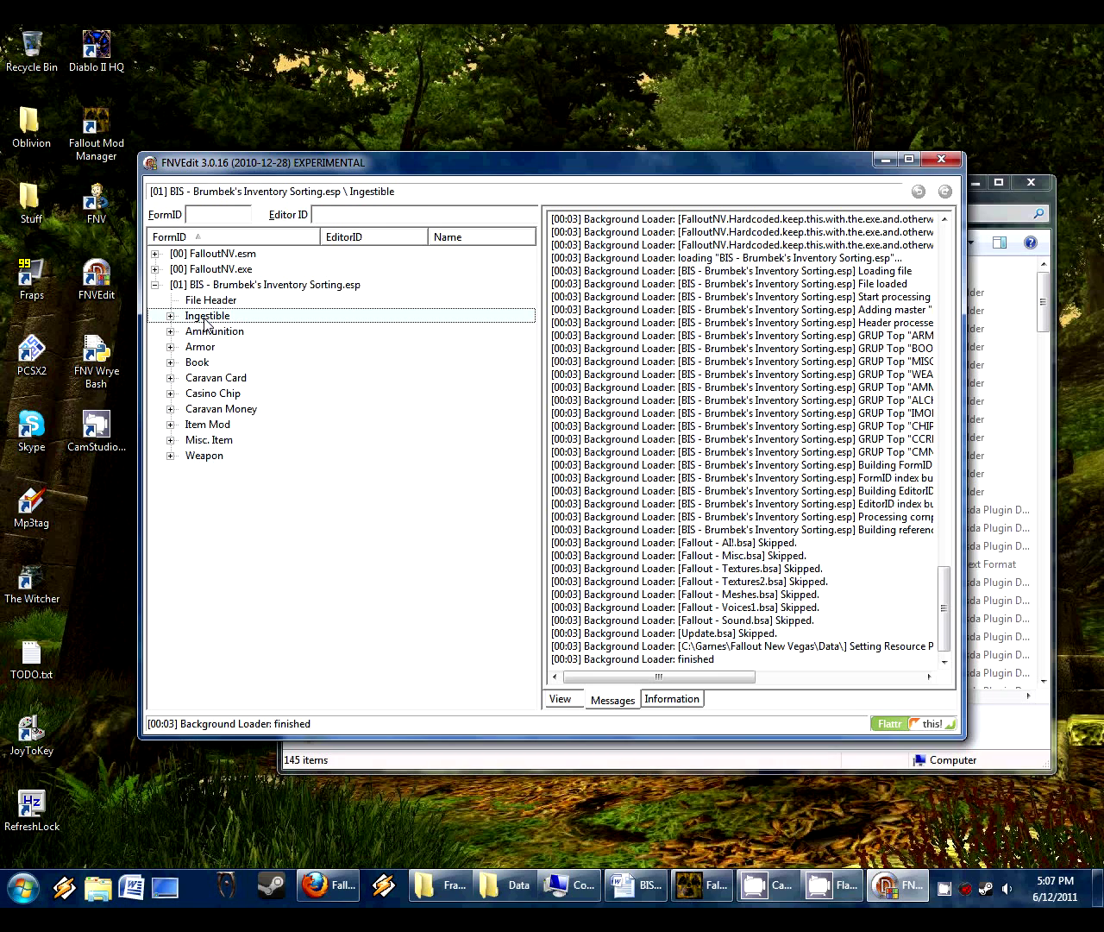
{"action": "left_click", "coordinate": [170, 316]}
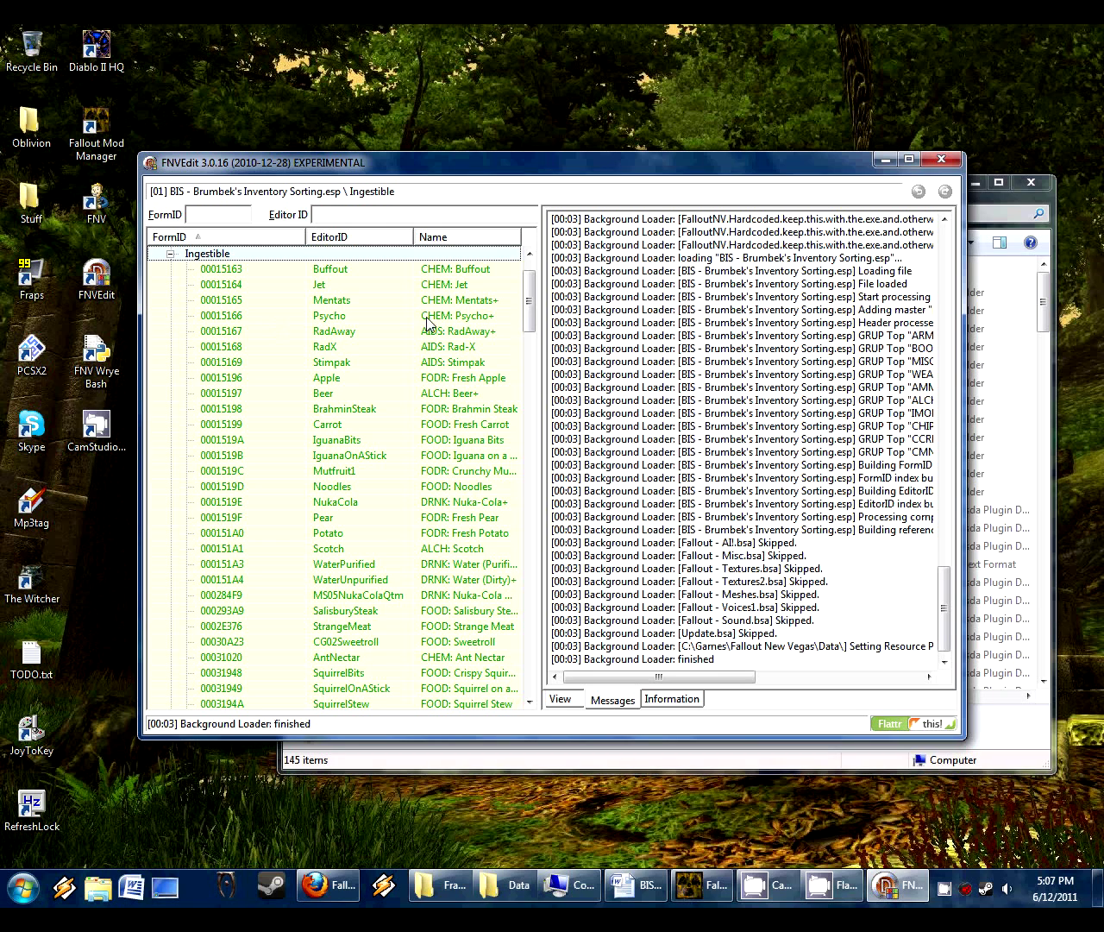
{"action": "left_click", "coordinate": [461, 269]}
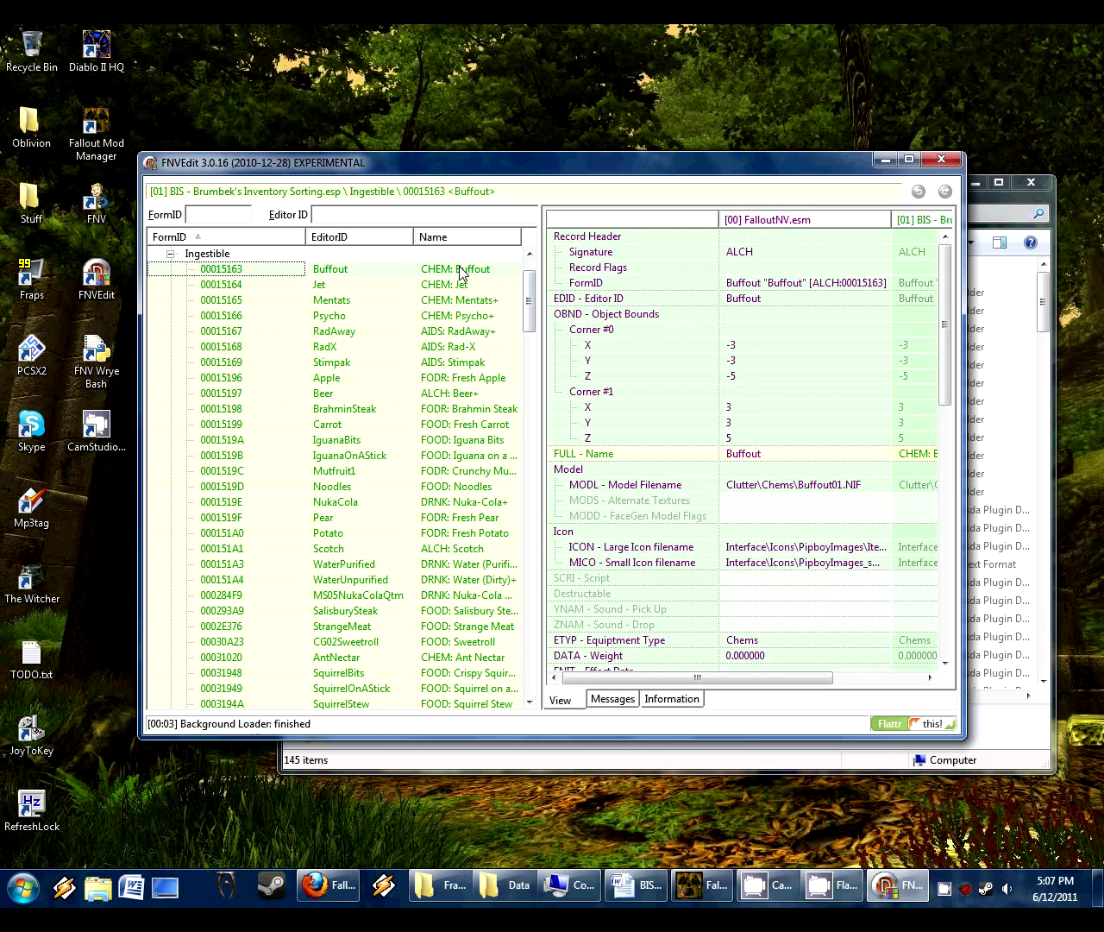
{"action": "left_click", "coordinate": [454, 347]}
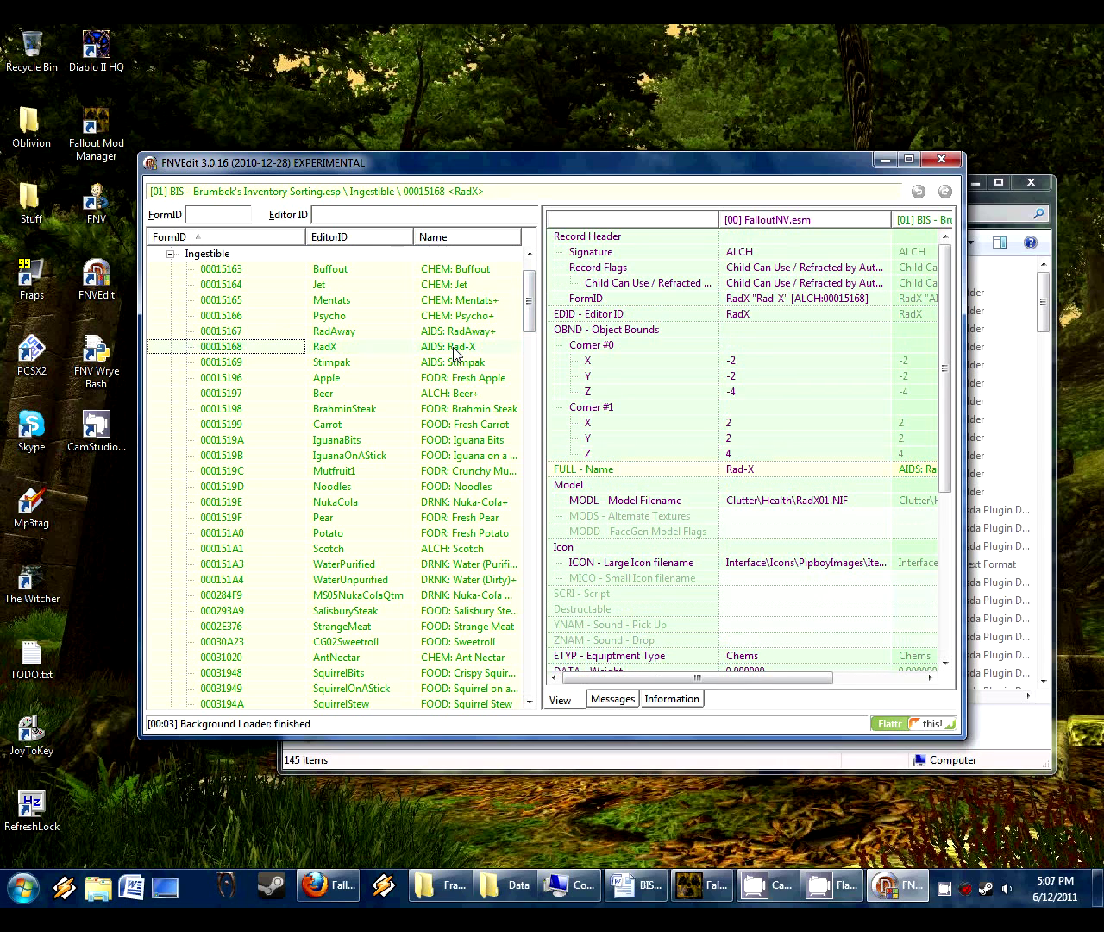
{"action": "left_click", "coordinate": [454, 395]}
{"action": "left_click", "coordinate": [456, 424]}
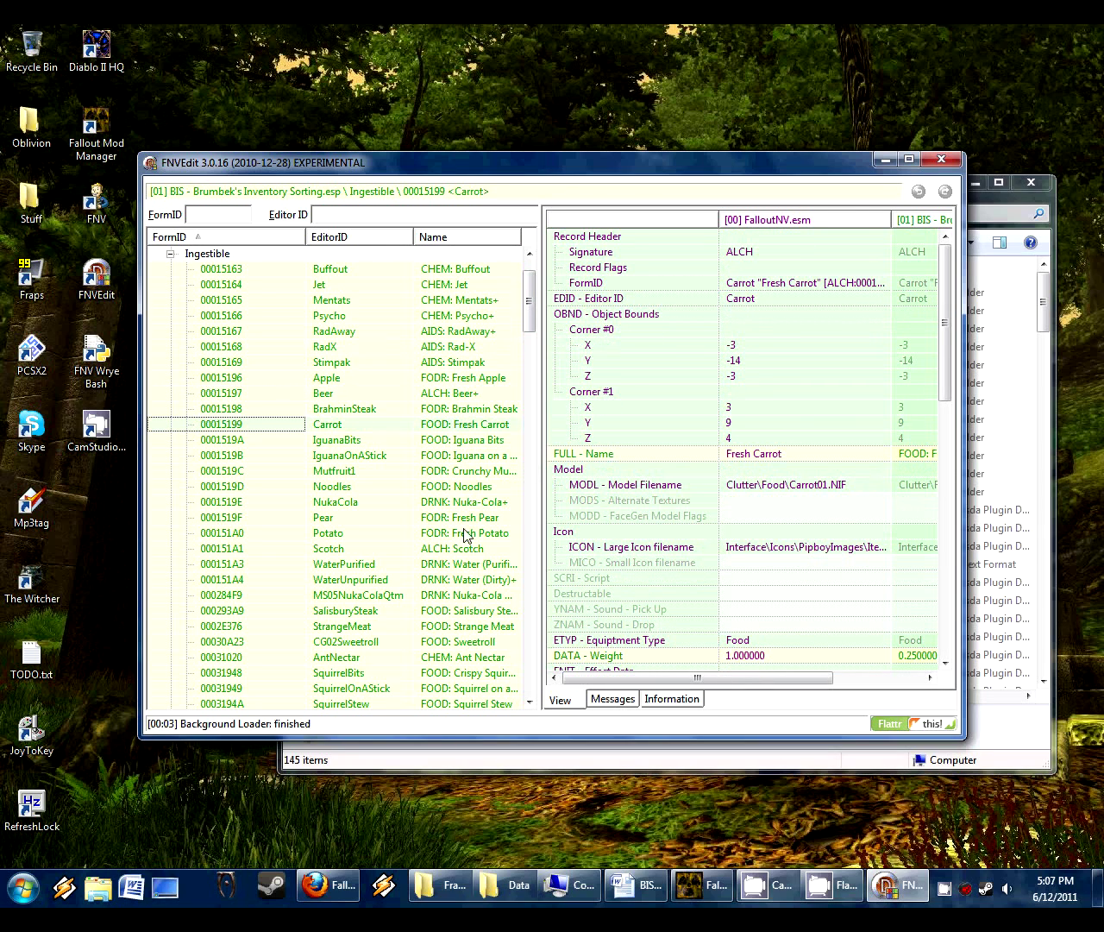
{"action": "scroll", "coordinate": [530, 325], "scroll_direction": "up", "scroll_amount": 2}
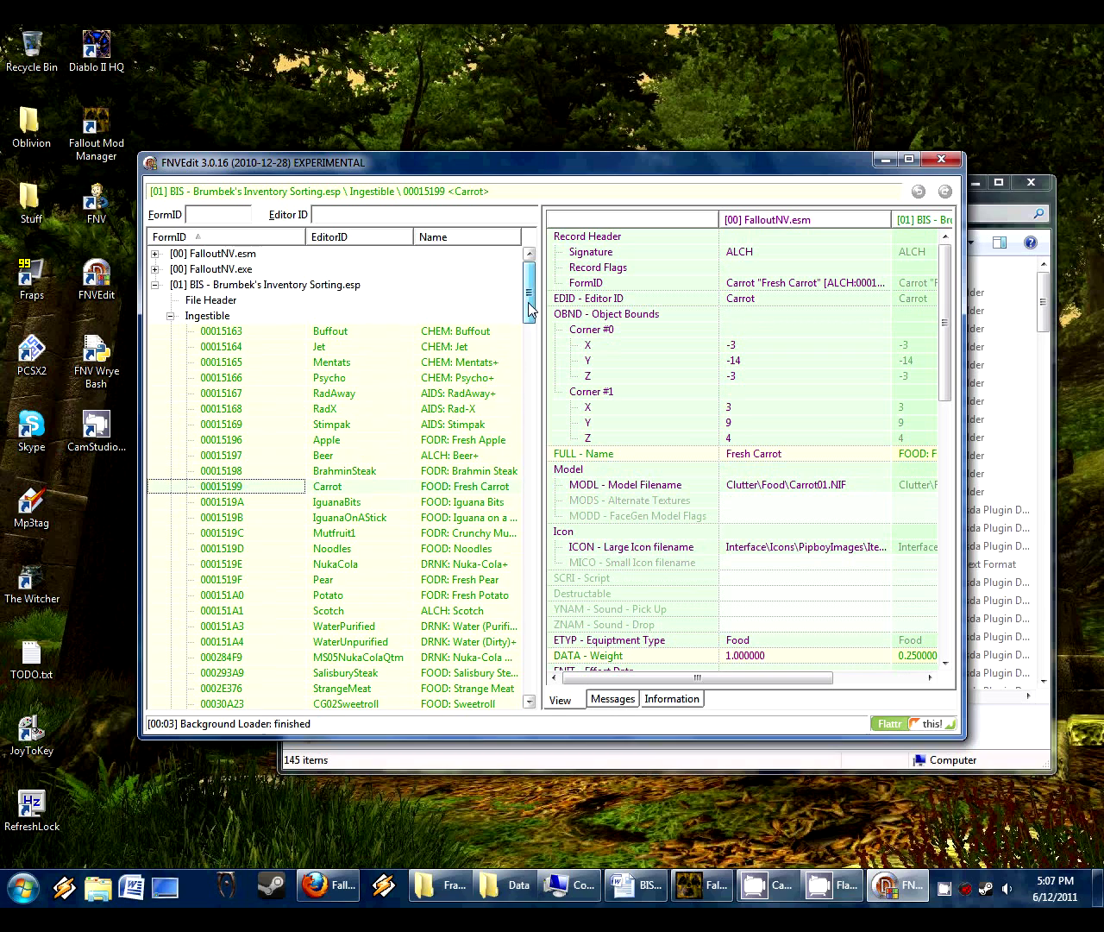
{"action": "left_click", "coordinate": [171, 316]}
Step: Examine the name prefixes of the Ammunition and Armor records, collapsing each category after viewing it
{"action": "left_click", "coordinate": [214, 331]}
{"action": "left_click", "coordinate": [172, 333]}
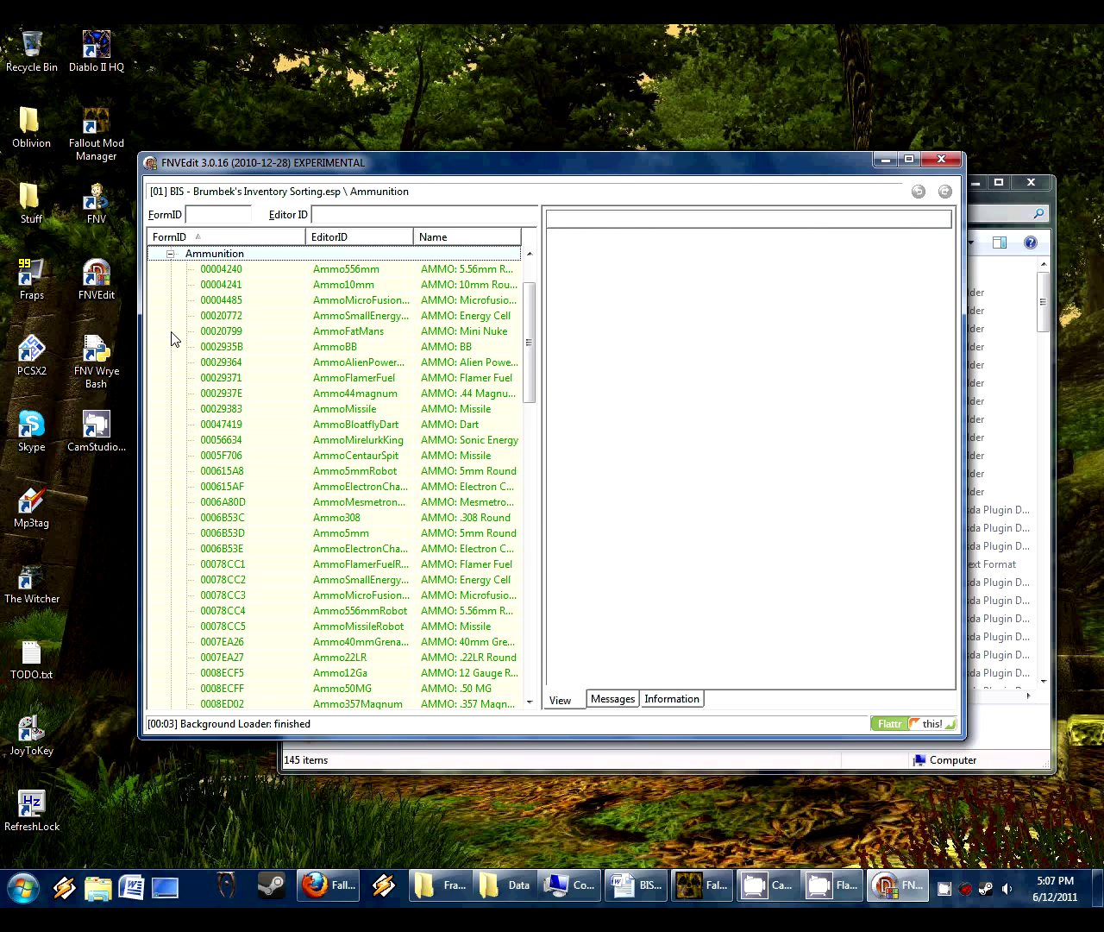
{"action": "left_click_drag", "start_coordinate": [526, 345], "coordinate": [529, 310]}
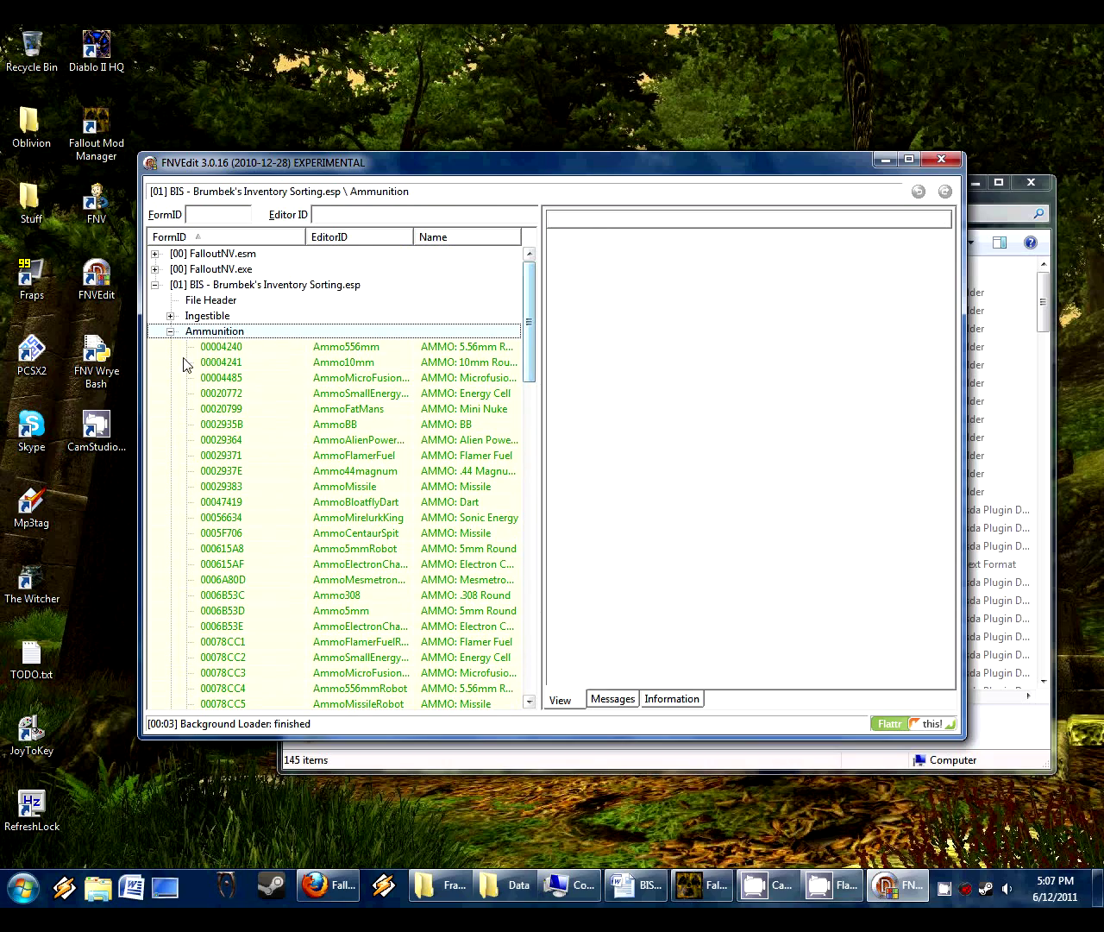
{"action": "left_click", "coordinate": [170, 331]}
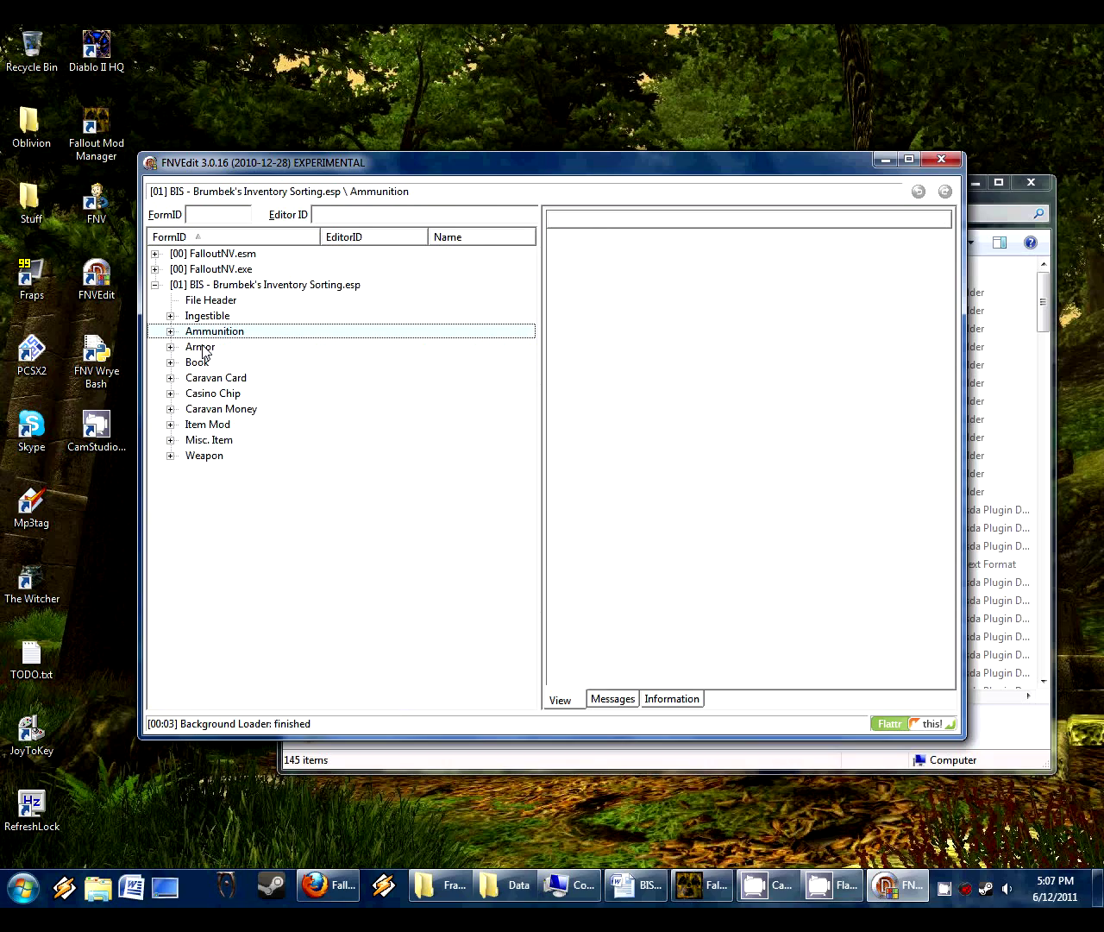
{"action": "double_click", "coordinate": [203, 346]}
{"action": "scroll", "coordinate": [520, 289], "scroll_direction": "up", "scroll_amount": 2}
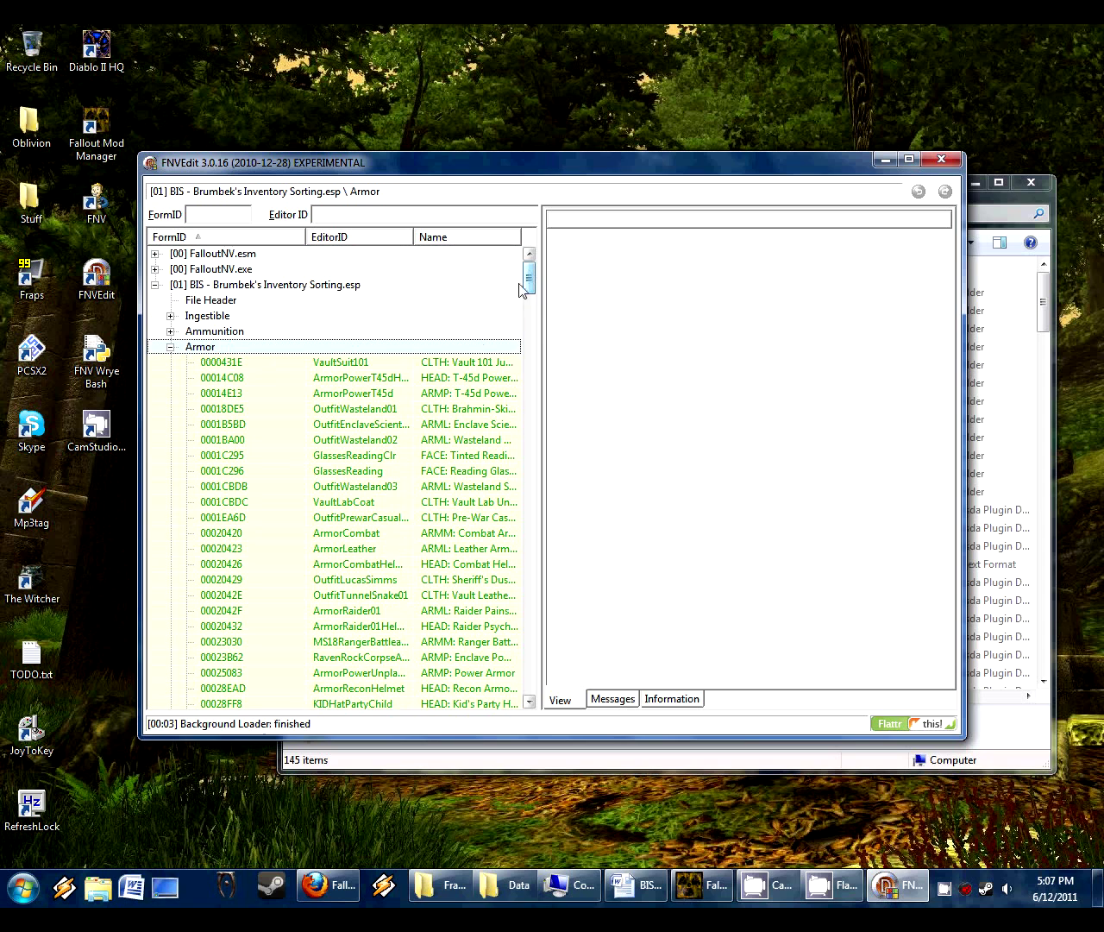
{"action": "left_click", "coordinate": [170, 347]}
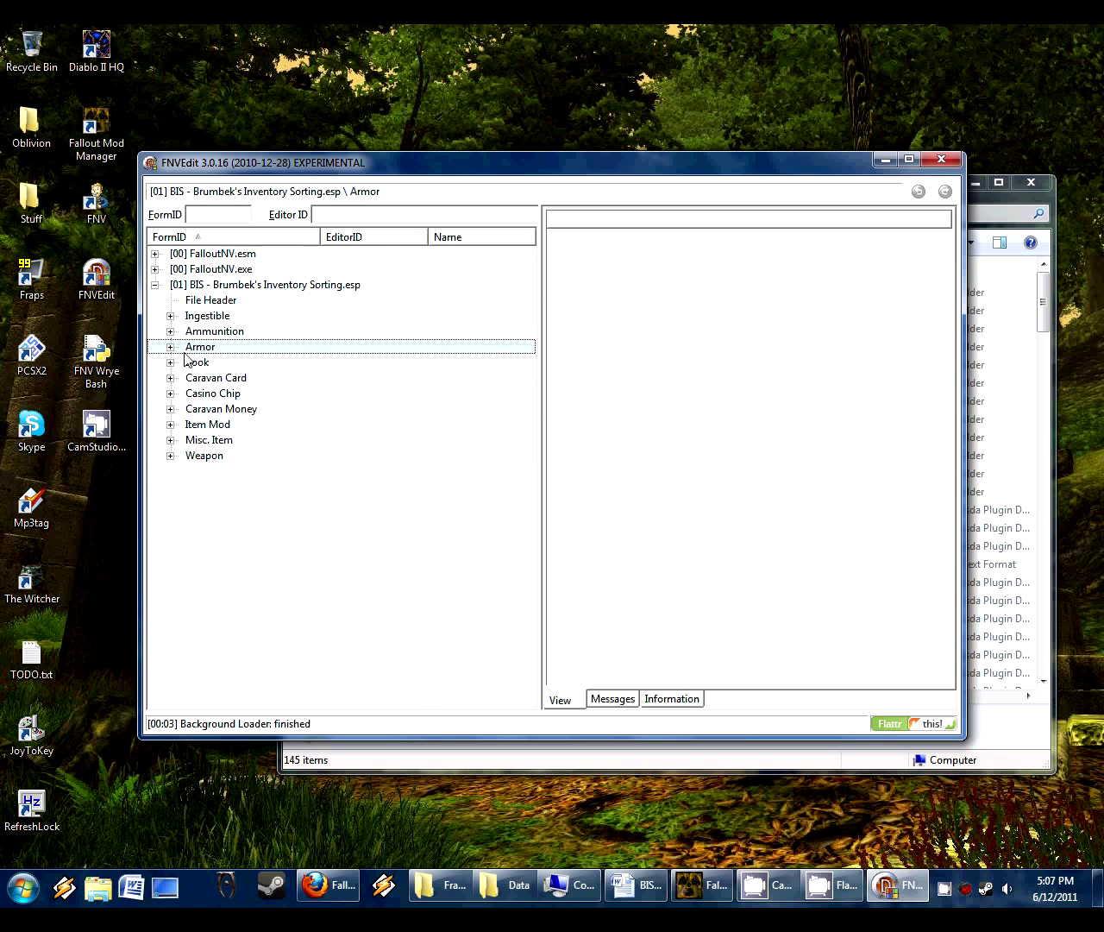
Step: Open several skill book records in the Book category and maximize the FNVEdit window to show both plugins' columns
{"action": "left_click", "coordinate": [170, 362]}
{"action": "scroll", "coordinate": [530, 494], "scroll_direction": "down", "scroll_amount": 1}
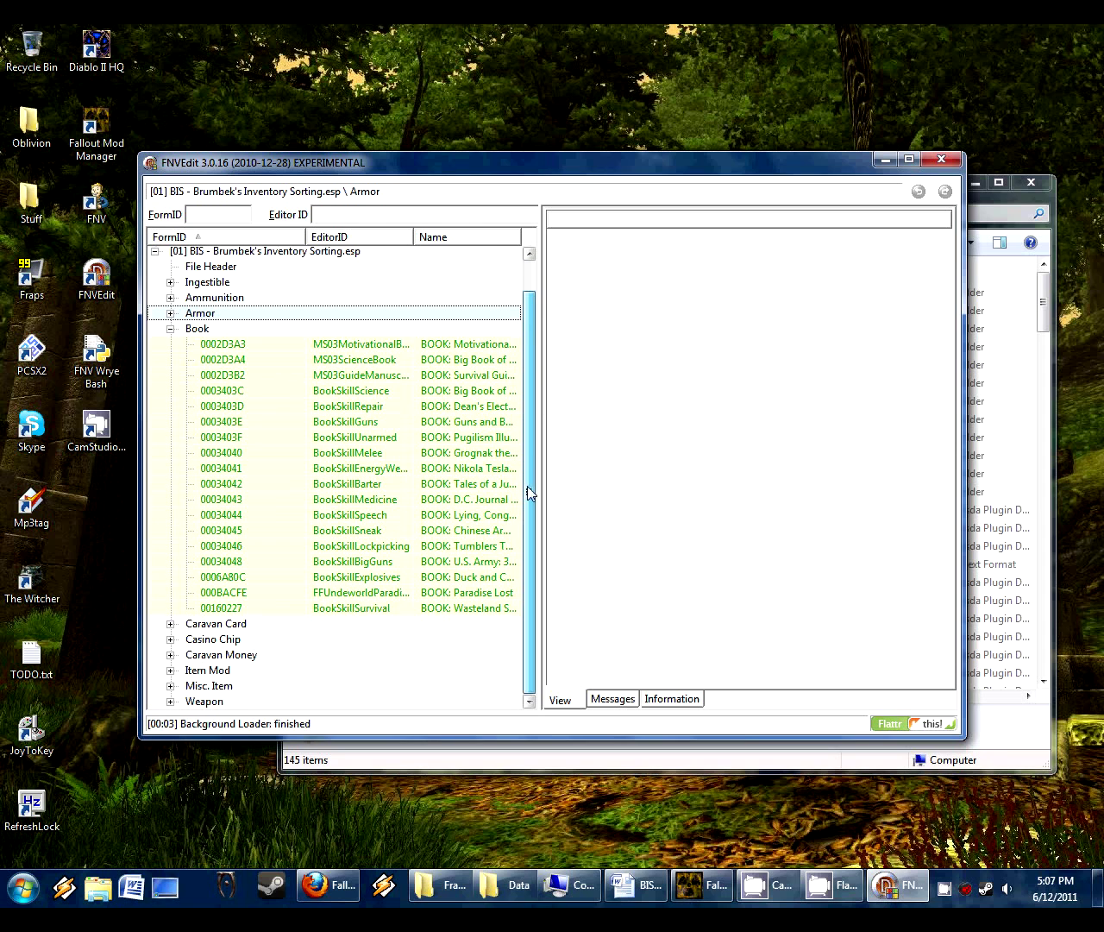
{"action": "scroll", "coordinate": [531, 493], "scroll_direction": "up", "scroll_amount": 1}
{"action": "left_click", "coordinate": [463, 486]}
{"action": "left_click", "coordinate": [467, 549]}
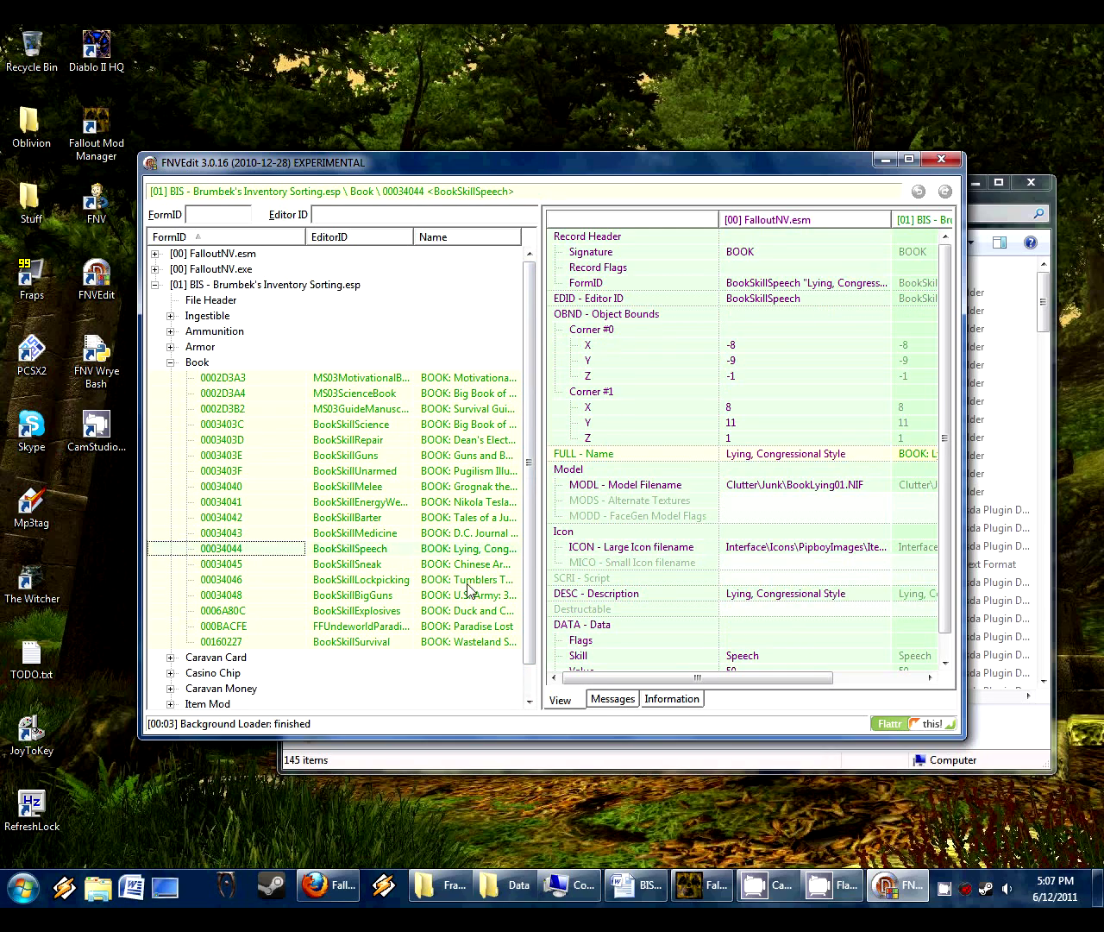
{"action": "left_click", "coordinate": [467, 584]}
{"action": "left_click", "coordinate": [471, 475]}
{"action": "left_click", "coordinate": [909, 159]}
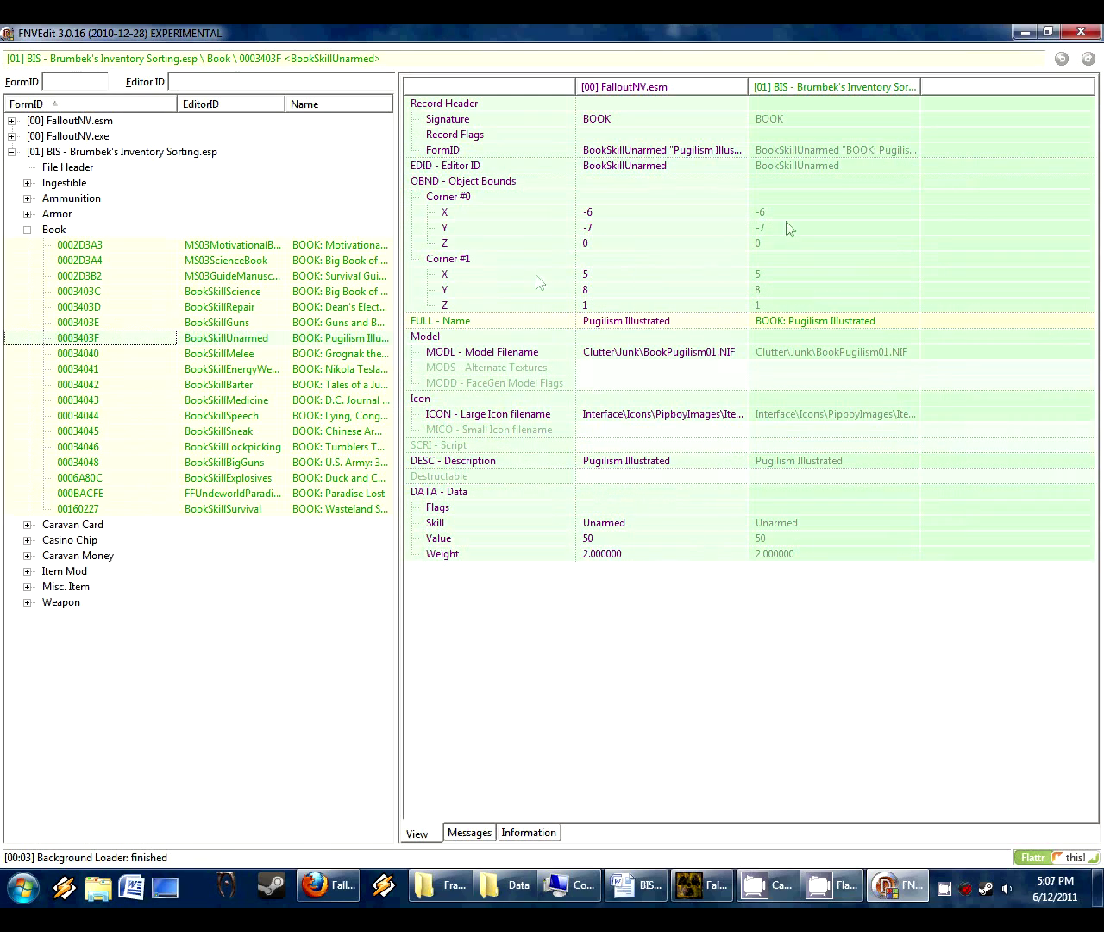
Step: Compare the FULL - Name fields of several Book records with their FalloutNV.esm originals, and collapse the Book category
{"action": "left_click", "coordinate": [318, 279]}
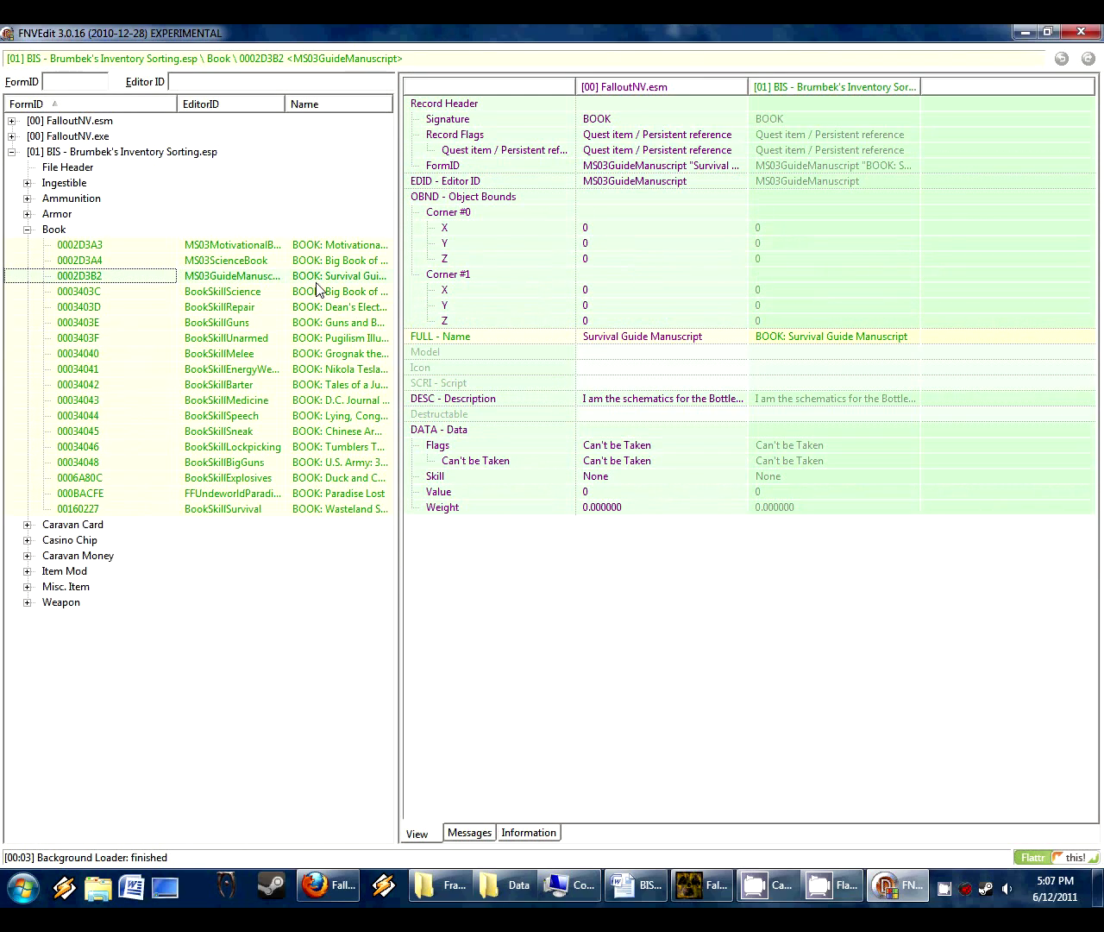
{"action": "left_click", "coordinate": [320, 352]}
{"action": "left_click", "coordinate": [323, 415]}
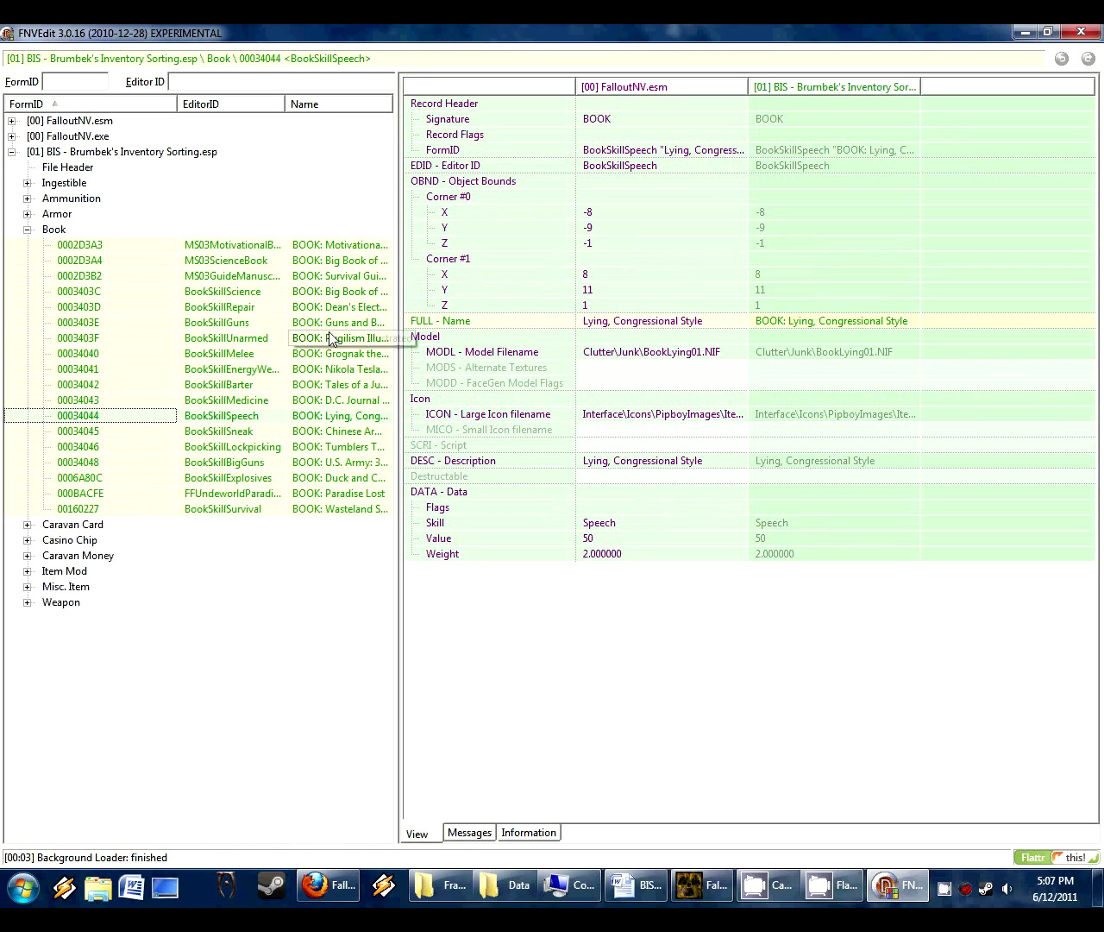
{"action": "left_click", "coordinate": [328, 325]}
{"action": "left_click", "coordinate": [794, 324]}
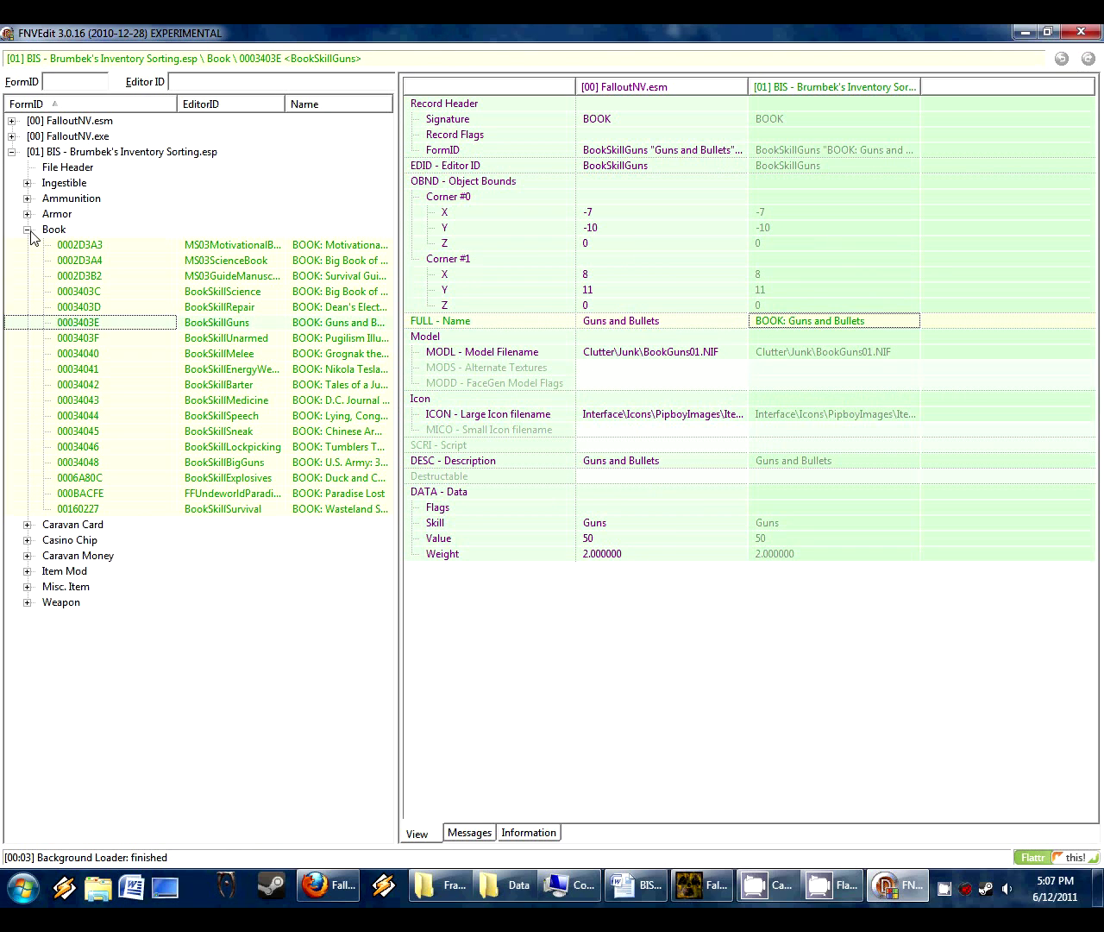
{"action": "left_click", "coordinate": [326, 246]}
{"action": "left_click", "coordinate": [27, 230]}
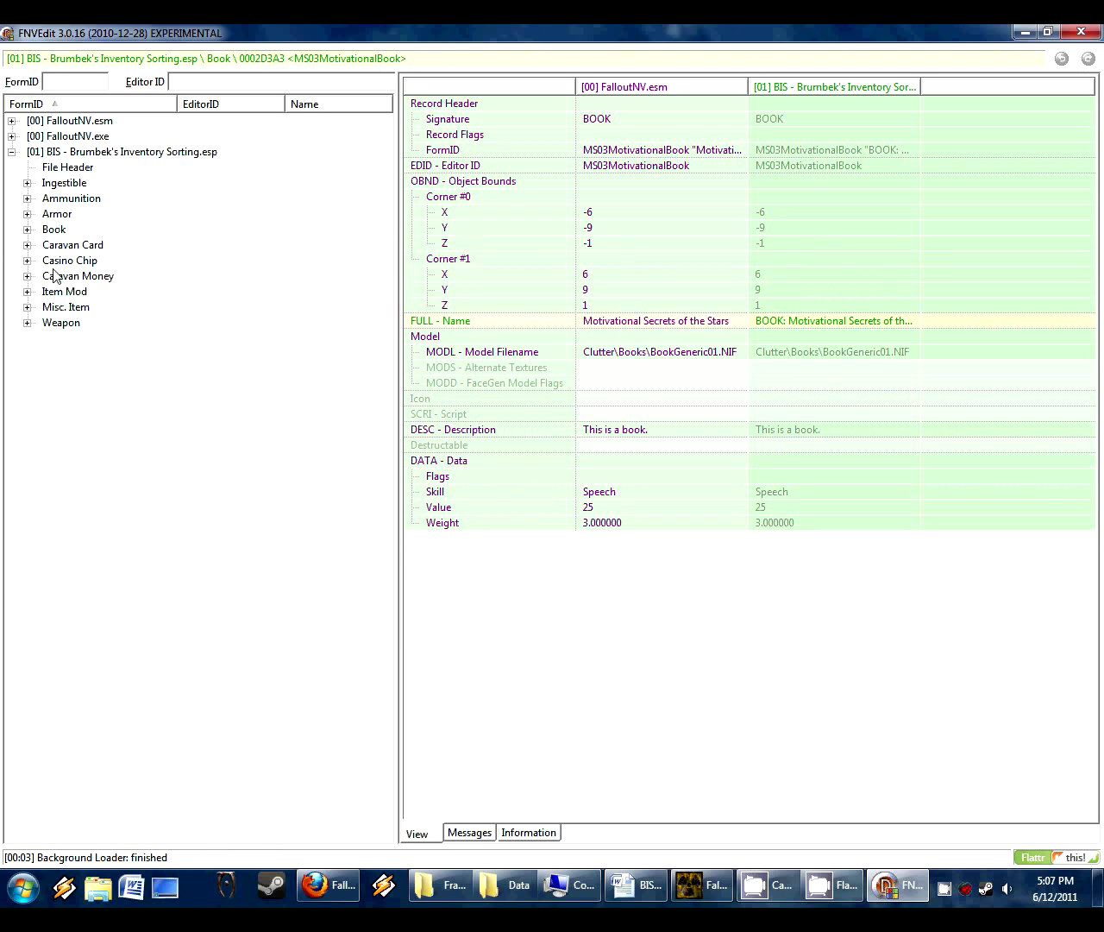
Step: Examine the name prefixes in the Caravan Card category and of the Casino Chip records, including AtomicWranglerChip
{"action": "left_click", "coordinate": [57, 246]}
{"action": "left_click", "coordinate": [28, 246]}
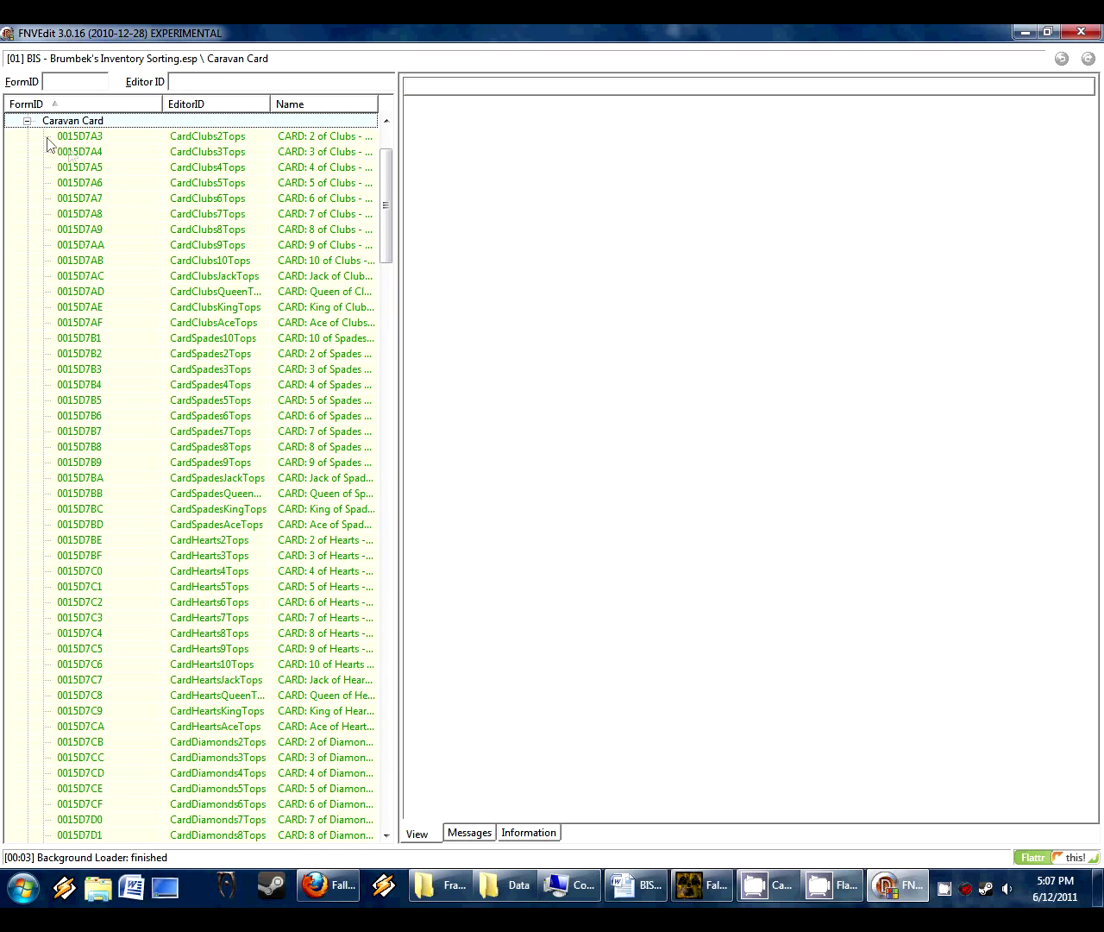
{"action": "left_click", "coordinate": [70, 262]}
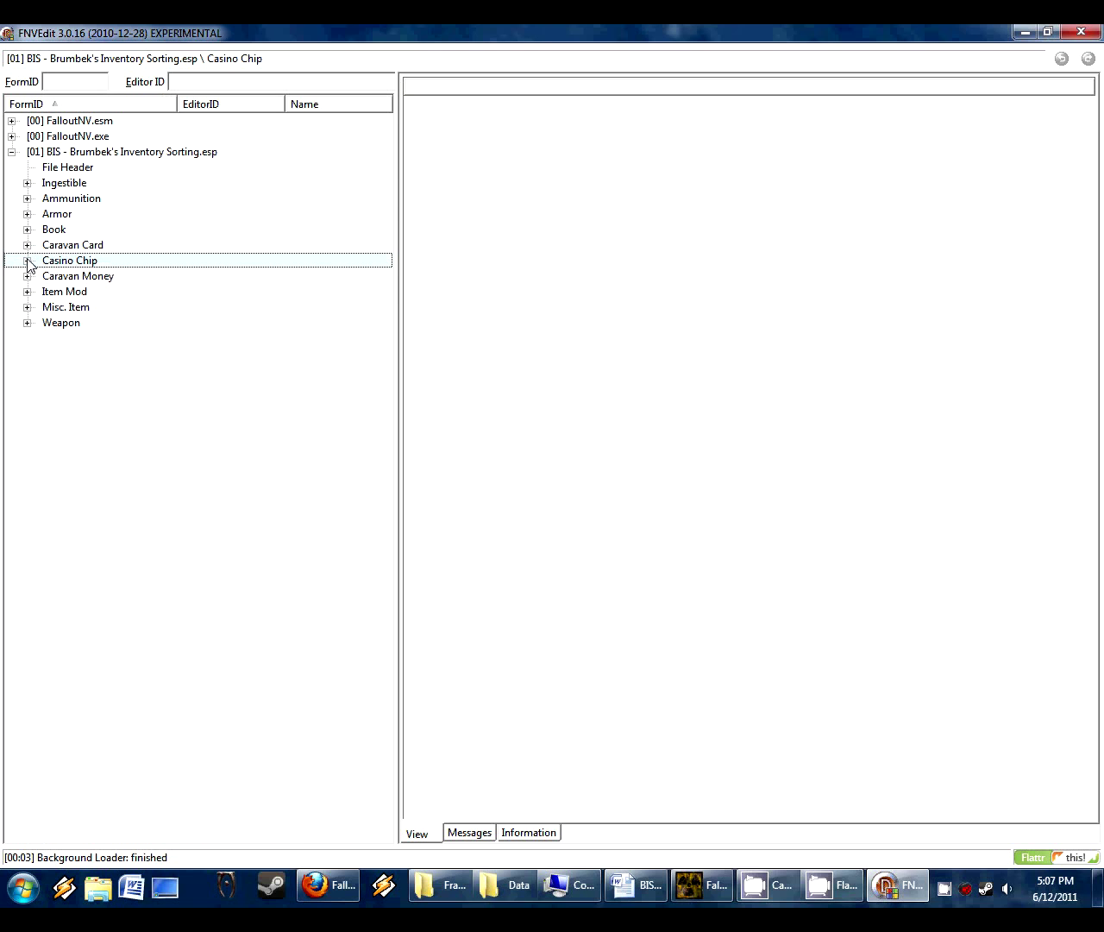
{"action": "left_click", "coordinate": [28, 261]}
{"action": "left_click", "coordinate": [231, 294]}
{"action": "left_click", "coordinate": [234, 322]}
{"action": "left_click", "coordinate": [234, 338]}
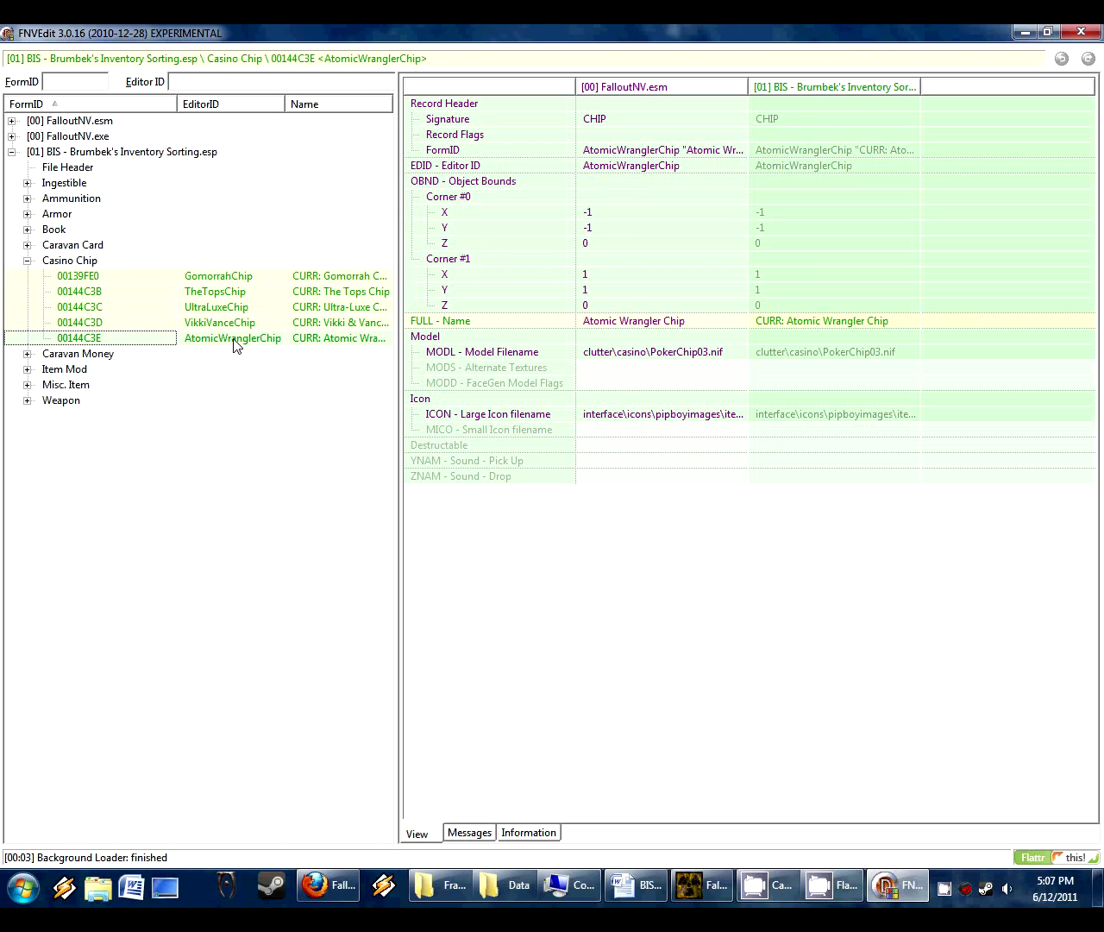
Step: Collapse the Casino Chip category and view the Caravan Money records, including MoneyNCR5 and MoneyNCR20
{"action": "left_click", "coordinate": [240, 278]}
{"action": "left_click", "coordinate": [27, 262]}
{"action": "left_click", "coordinate": [58, 278]}
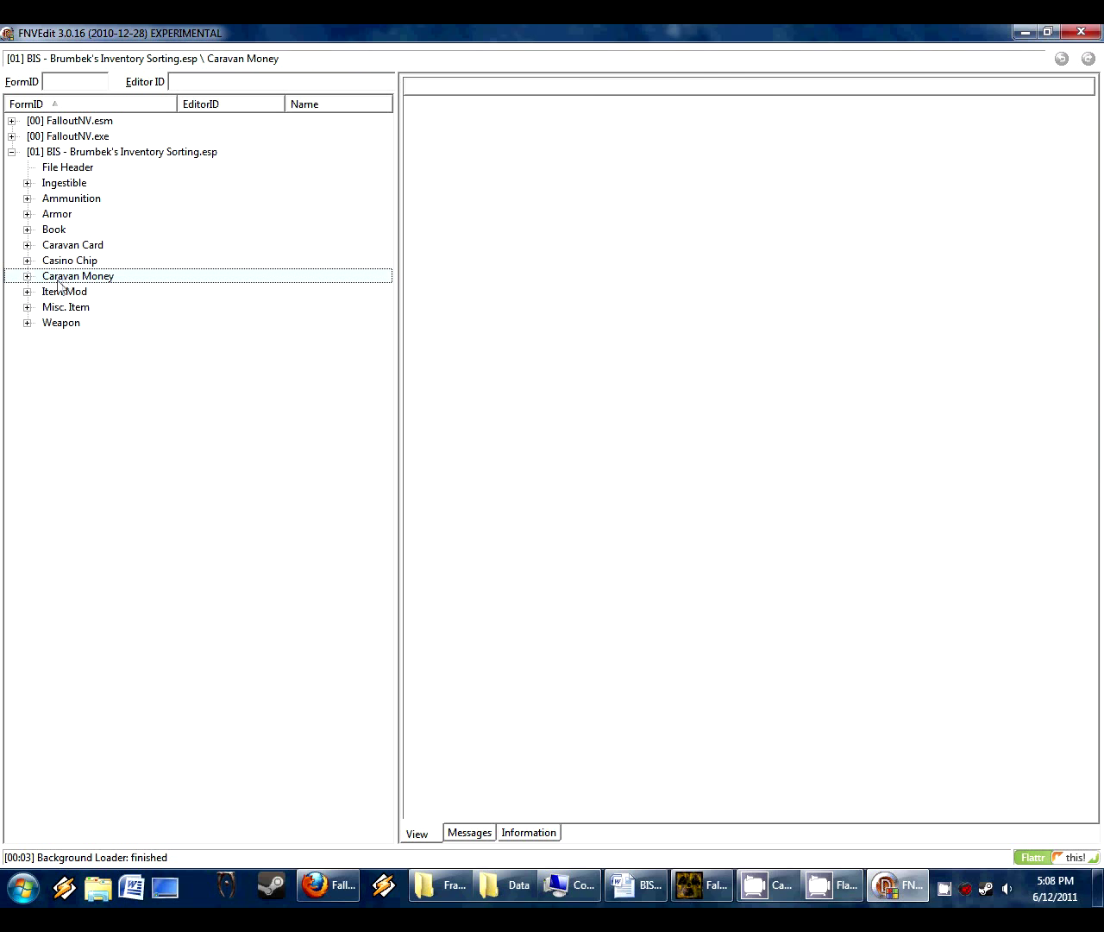
{"action": "left_click", "coordinate": [26, 276]}
{"action": "left_click", "coordinate": [200, 308]}
{"action": "left_click", "coordinate": [226, 323]}
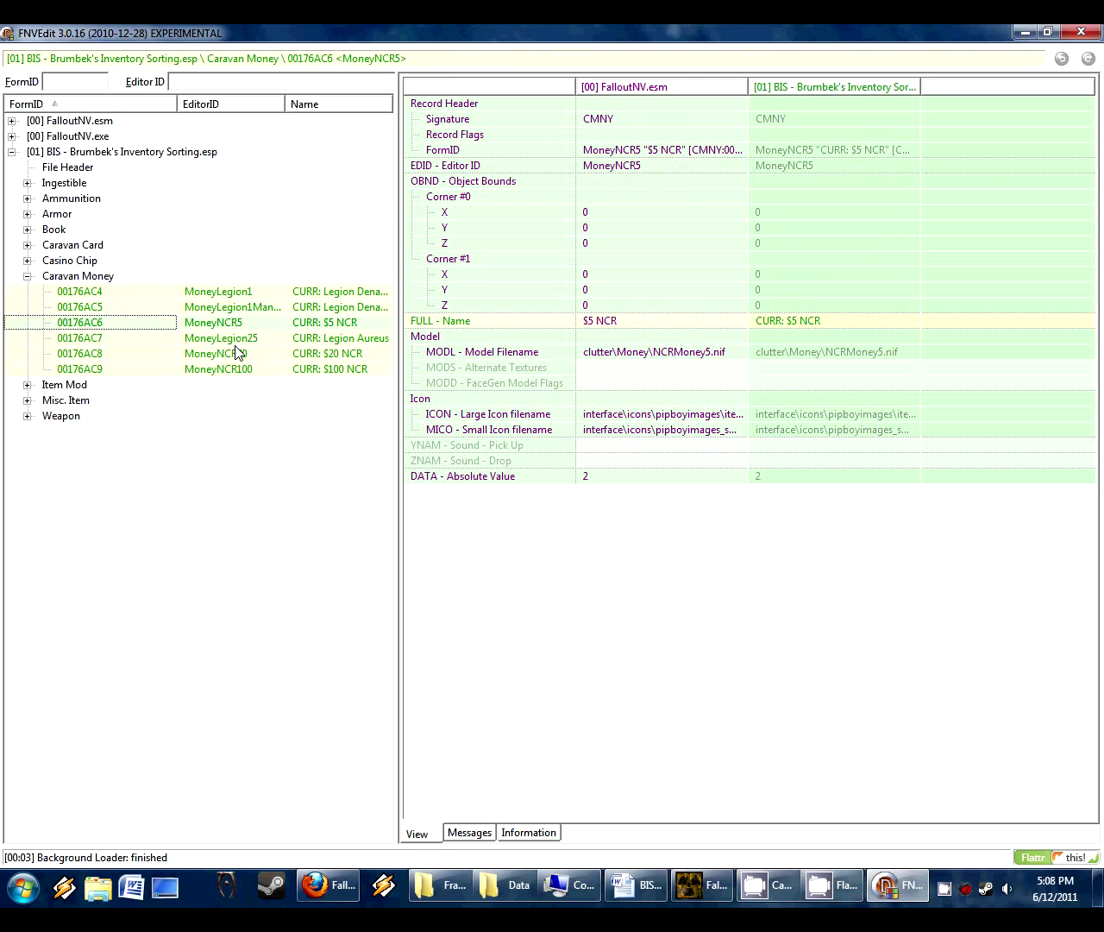
{"action": "left_click", "coordinate": [256, 339]}
{"action": "left_click", "coordinate": [233, 307]}
{"action": "left_click", "coordinate": [274, 354]}
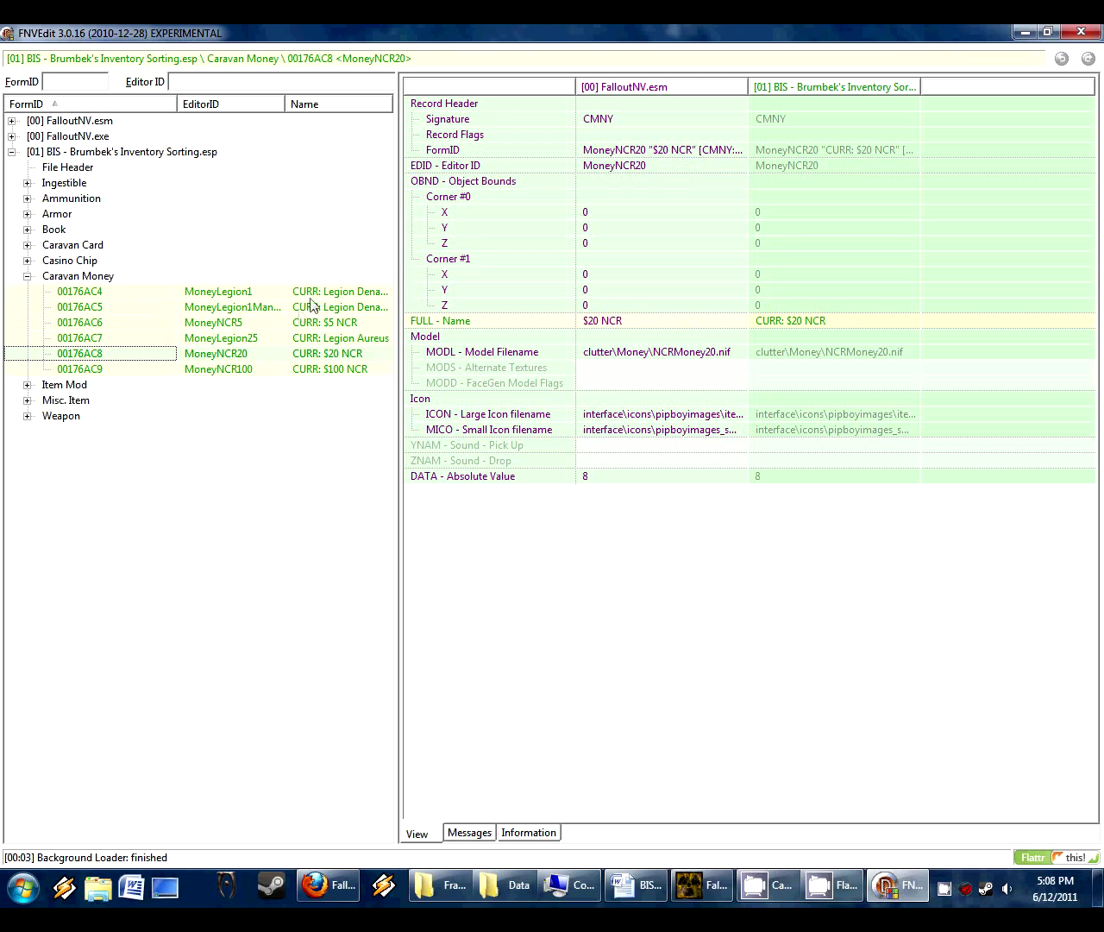
Step: Compare the name prefixes of the Legion and NCR money records, and collapse the Caravan Money category
{"action": "left_click", "coordinate": [312, 295]}
{"action": "left_click", "coordinate": [309, 338]}
{"action": "left_click", "coordinate": [309, 323]}
{"action": "left_click", "coordinate": [313, 354]}
{"action": "left_click", "coordinate": [304, 309]}
{"action": "left_click", "coordinate": [304, 354]}
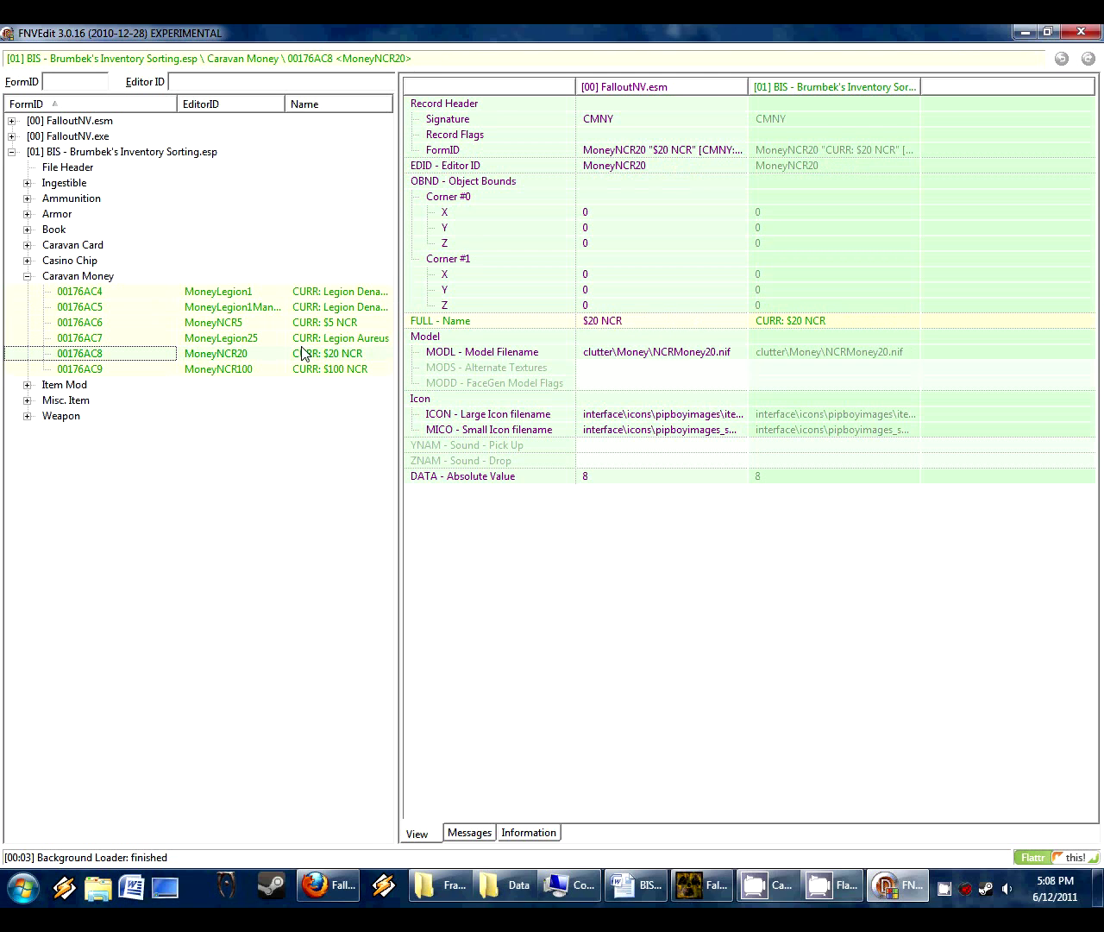
{"action": "left_click", "coordinate": [28, 276]}
Step: Examine the name prefixes of the Item Mod records, including ModNV9mmSMGDrums and ModNVGrenadeMachinegunHSKit
{"action": "left_click", "coordinate": [69, 291]}
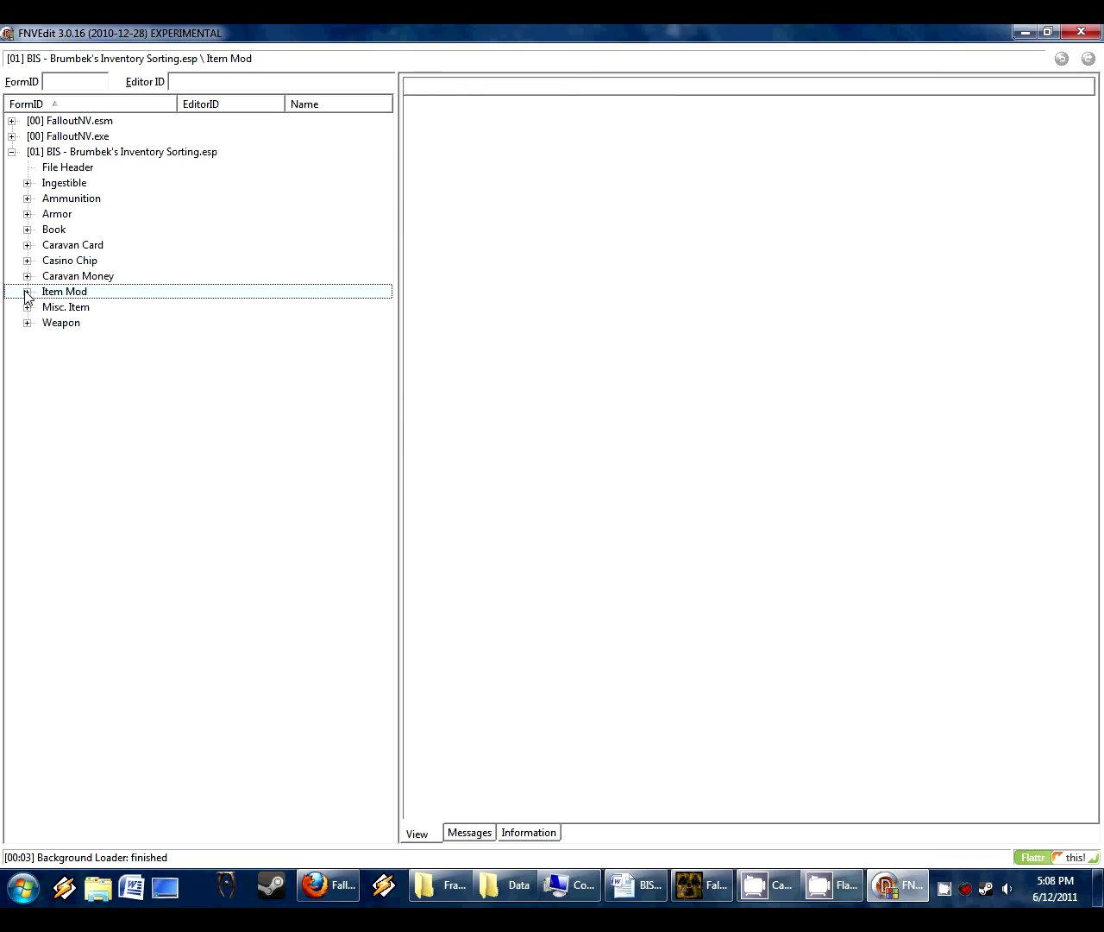
{"action": "left_click", "coordinate": [27, 292]}
{"action": "left_click", "coordinate": [315, 199]}
{"action": "left_click", "coordinate": [311, 354]}
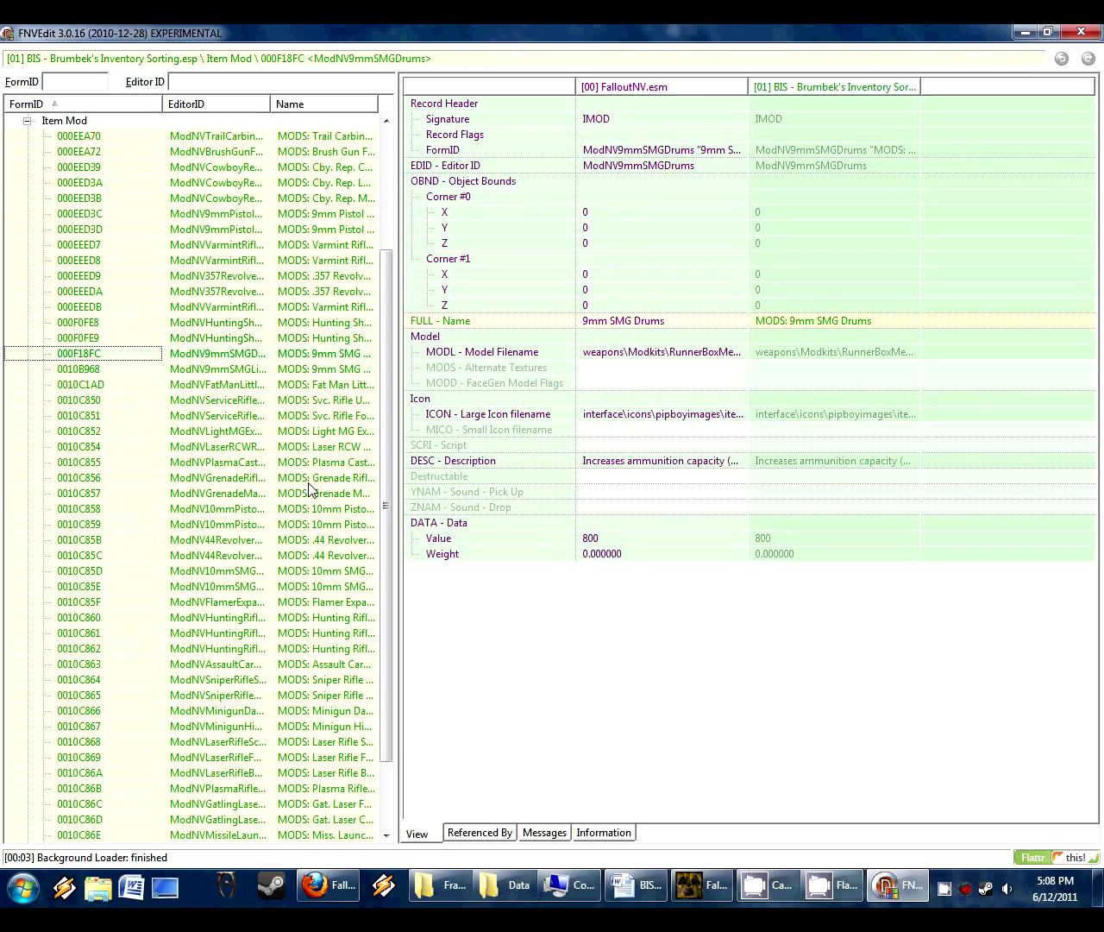
{"action": "left_click", "coordinate": [310, 491]}
{"action": "left_click_drag", "start_coordinate": [387, 505], "coordinate": [385, 239]}
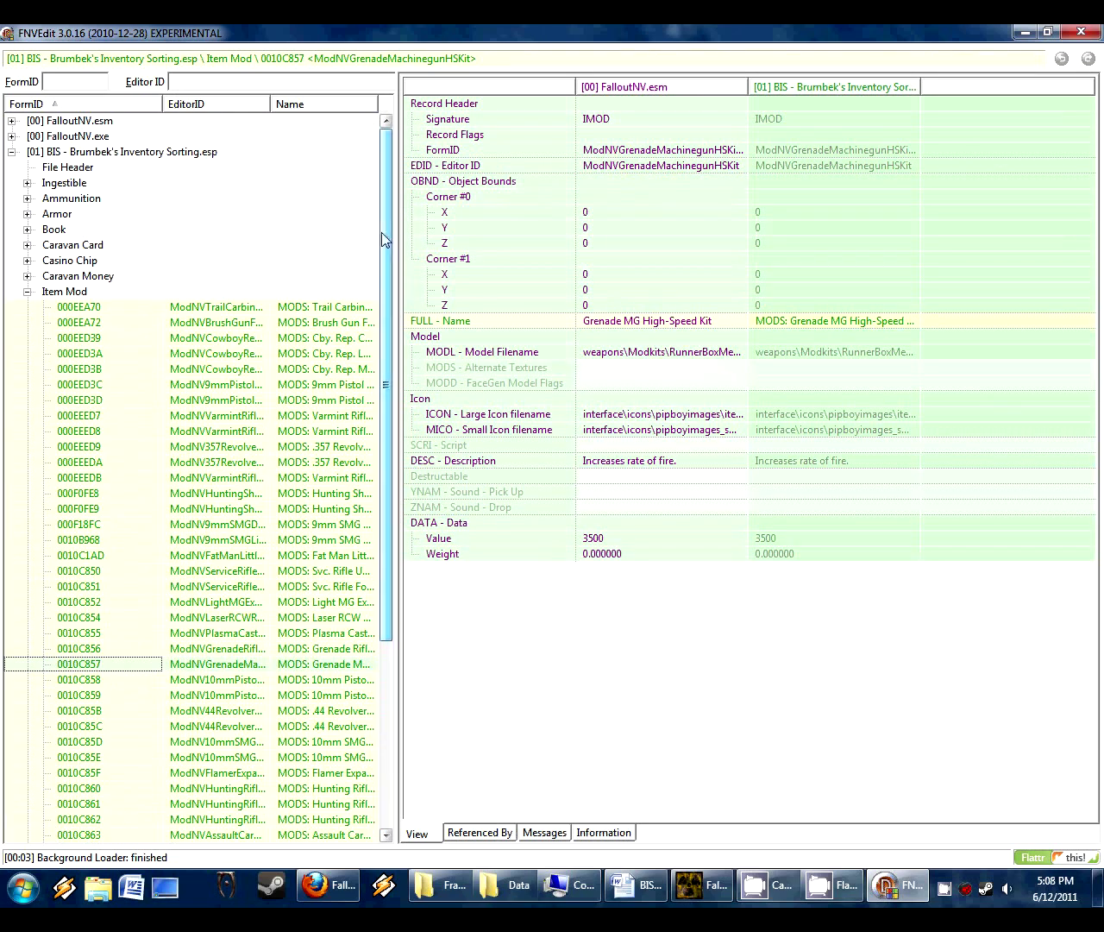
{"action": "left_click", "coordinate": [323, 353]}
{"action": "left_click", "coordinate": [321, 462]}
{"action": "left_click", "coordinate": [323, 524]}
{"action": "left_click", "coordinate": [321, 586]}
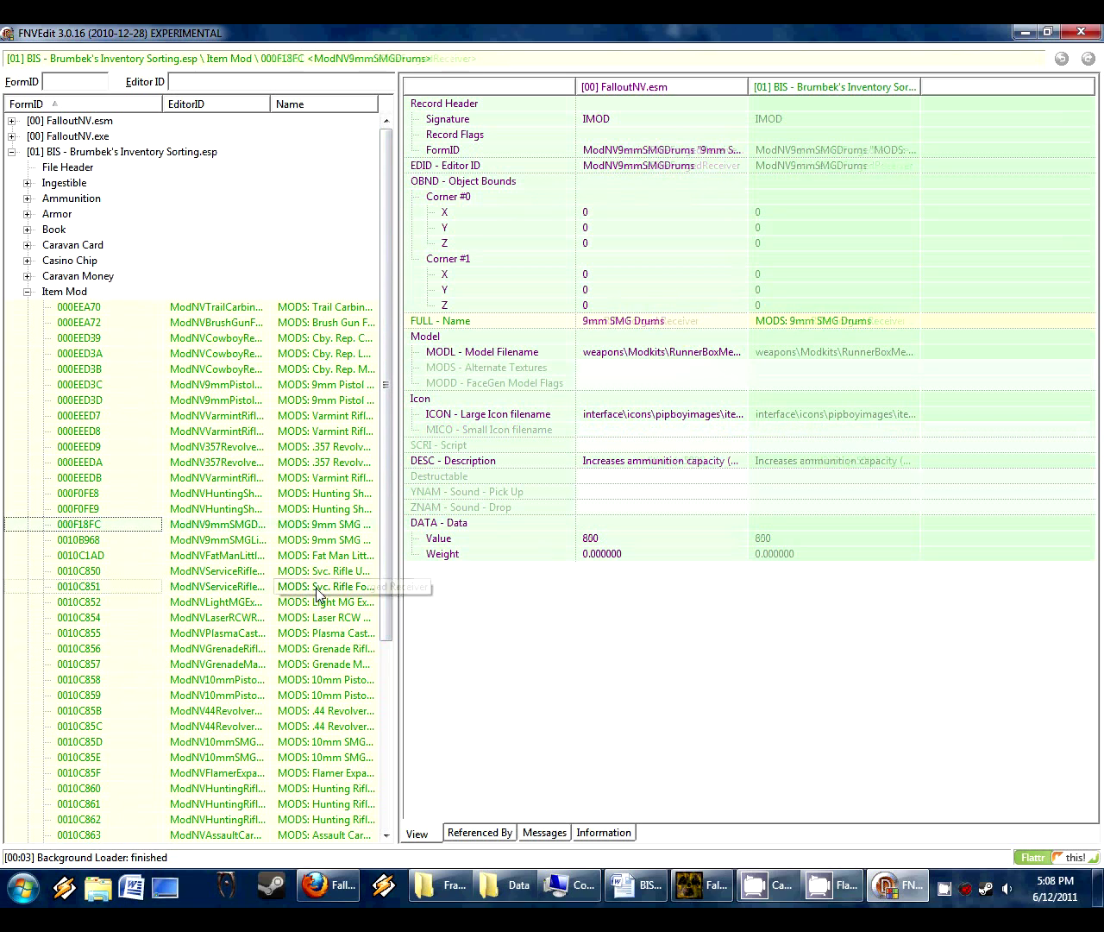
Step: Compare the name, model, icon, description and value of ModNV357RevolverHDCylinder between both plugins, and collapse the Item Mod category
{"action": "left_click", "coordinate": [314, 451]}
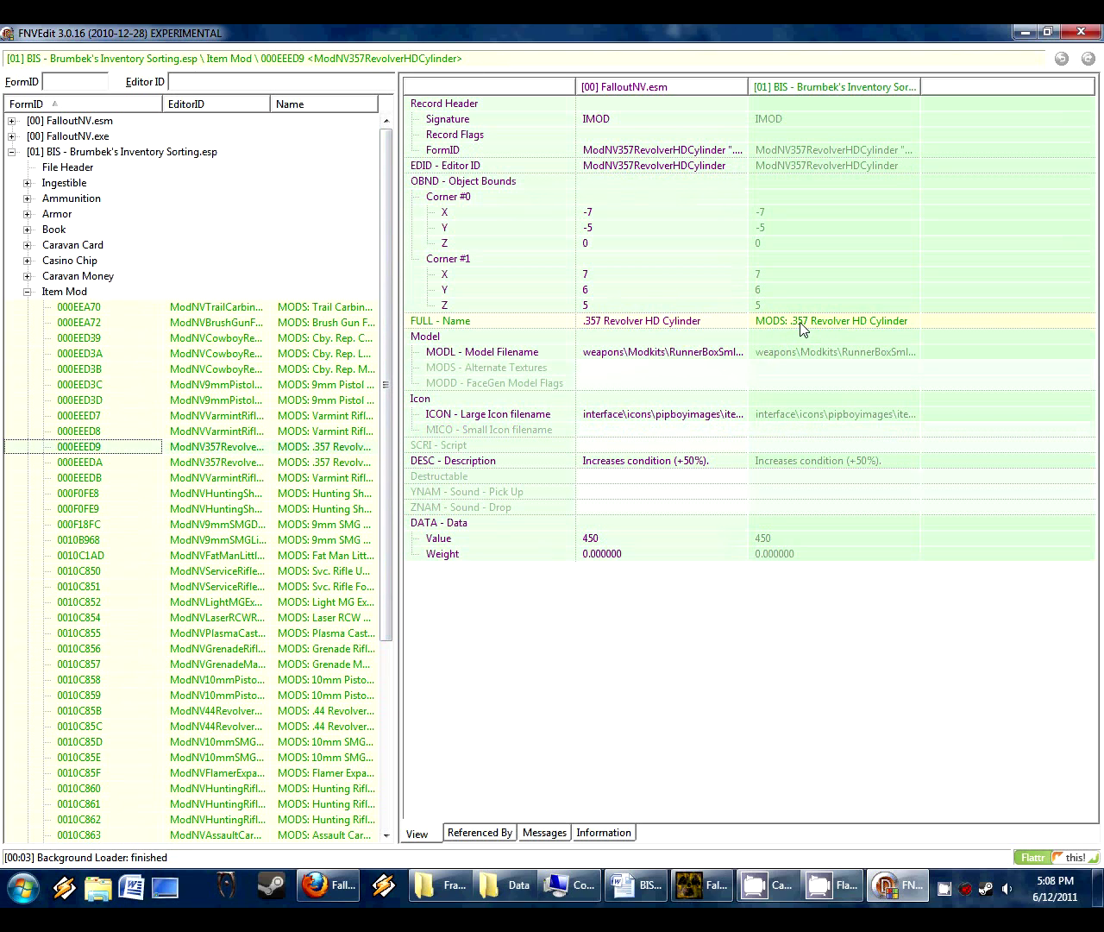
{"action": "left_click", "coordinate": [792, 354]}
{"action": "left_click", "coordinate": [807, 415]}
{"action": "left_click", "coordinate": [778, 540]}
{"action": "left_click", "coordinate": [783, 465]}
{"action": "left_click", "coordinate": [26, 291]}
Step: Examine the name prefixes used throughout the Misc. Item records, including NiptonLotteryTicketValuable and BoxCase10mm, and collapse the category
{"action": "left_click", "coordinate": [54, 308]}
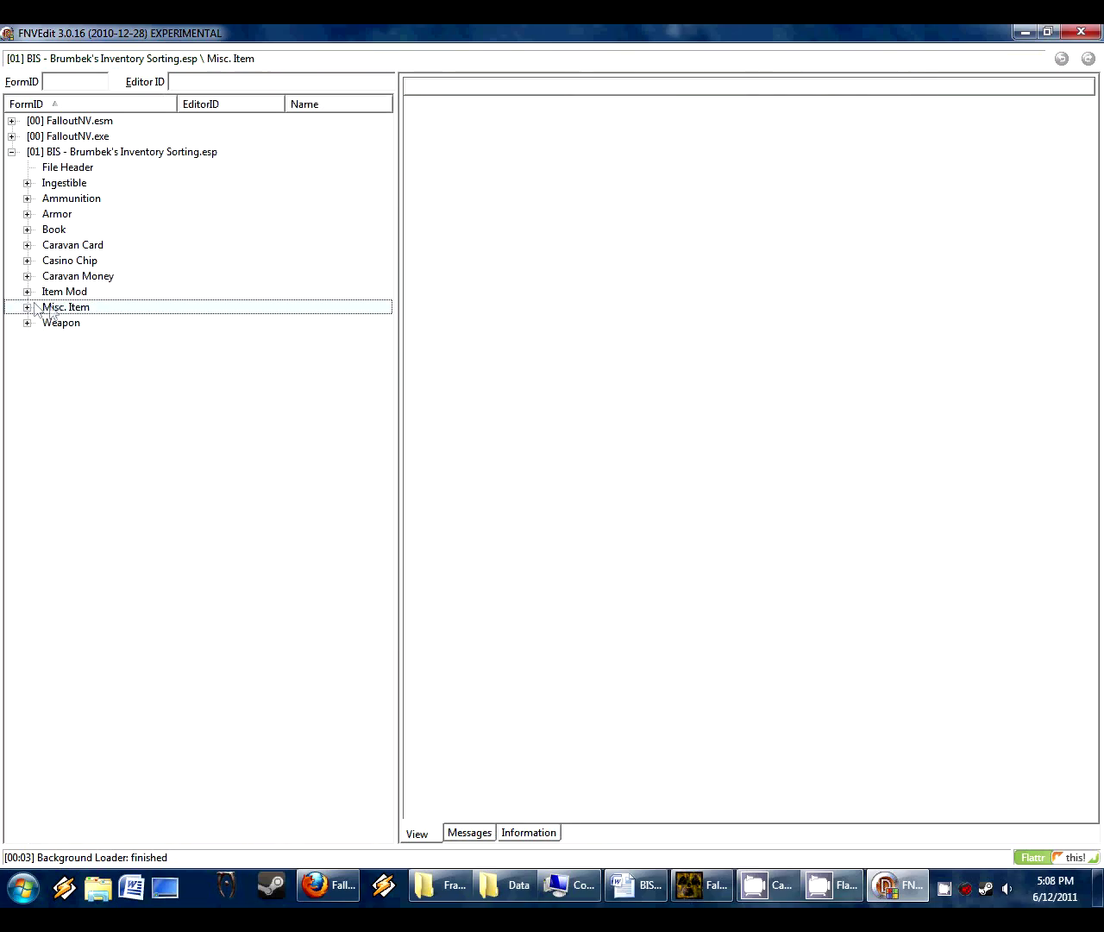
{"action": "left_click", "coordinate": [27, 307]}
{"action": "left_click_drag", "start_coordinate": [390, 190], "coordinate": [412, 782]}
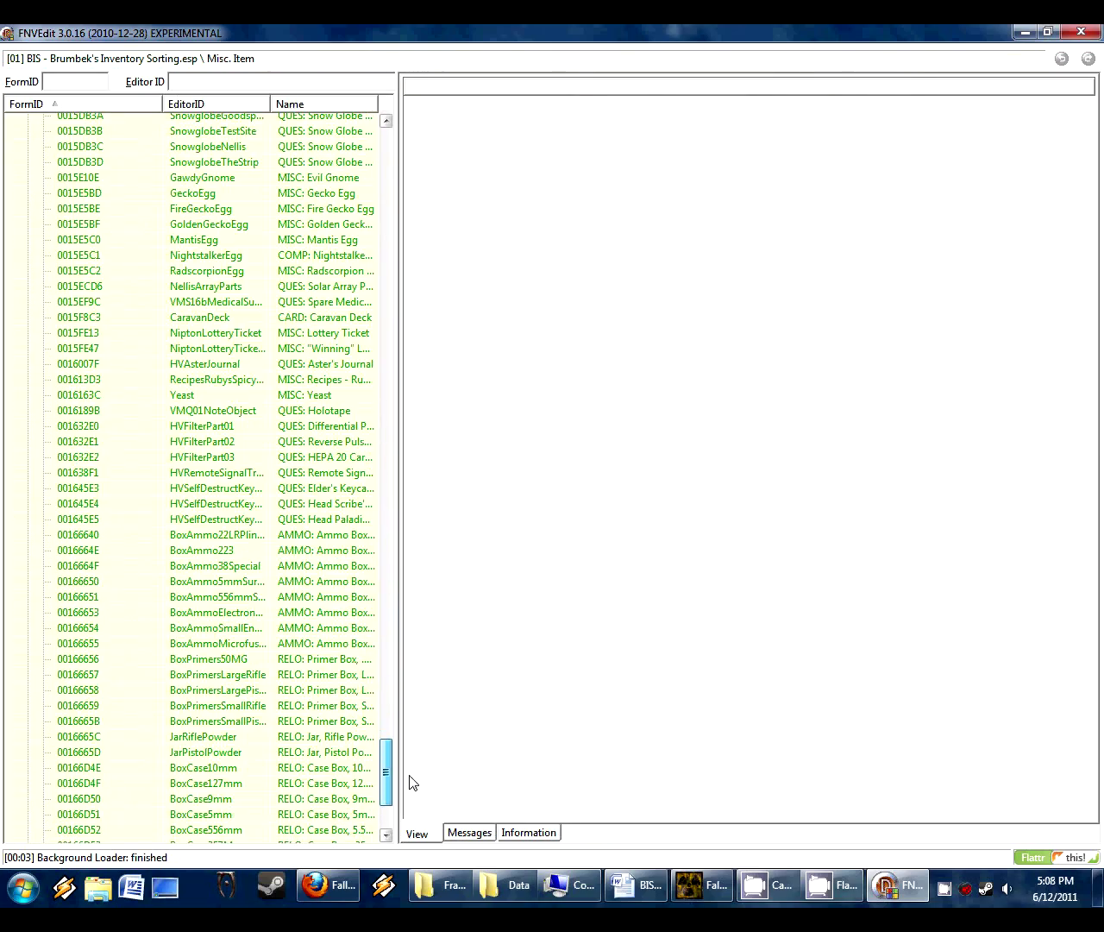
{"action": "left_click", "coordinate": [331, 349]}
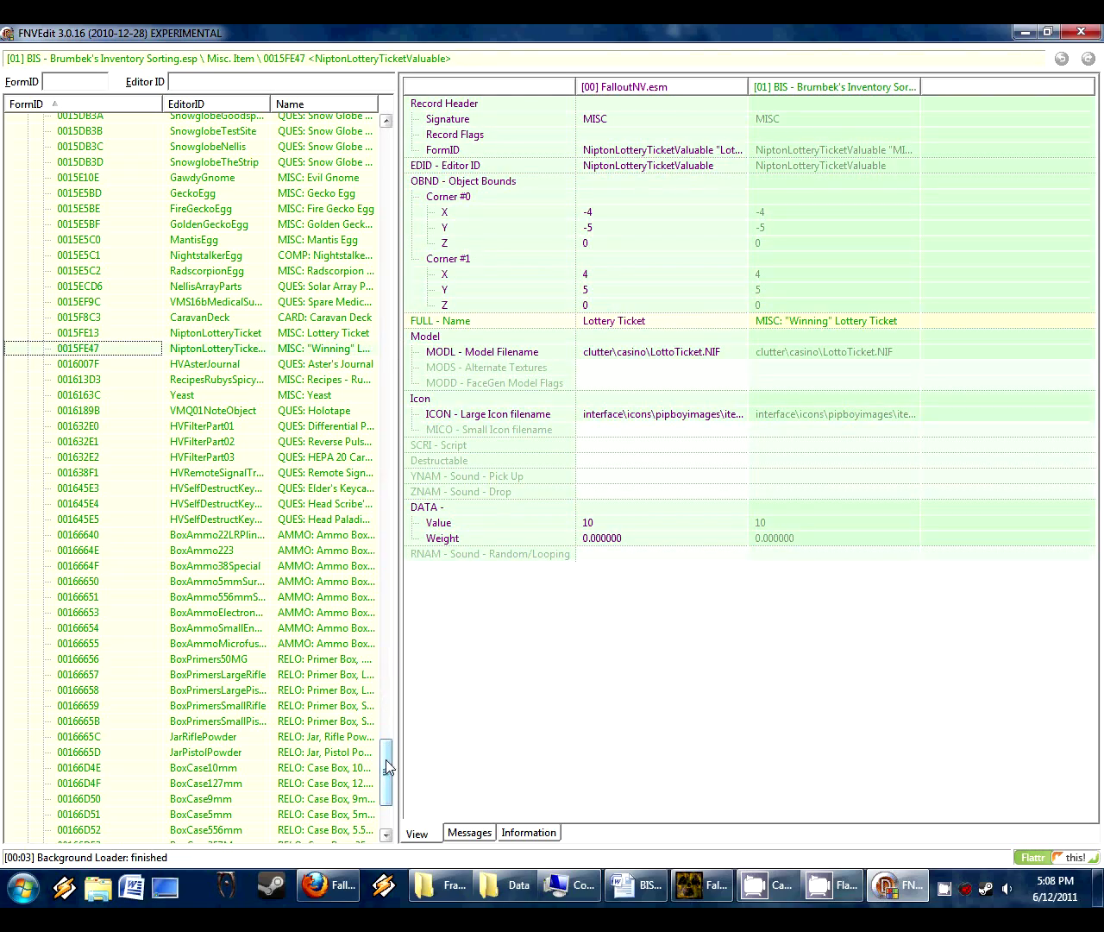
{"action": "left_click_drag", "start_coordinate": [384, 764], "coordinate": [386, 142]}
{"action": "left_click", "coordinate": [334, 543]}
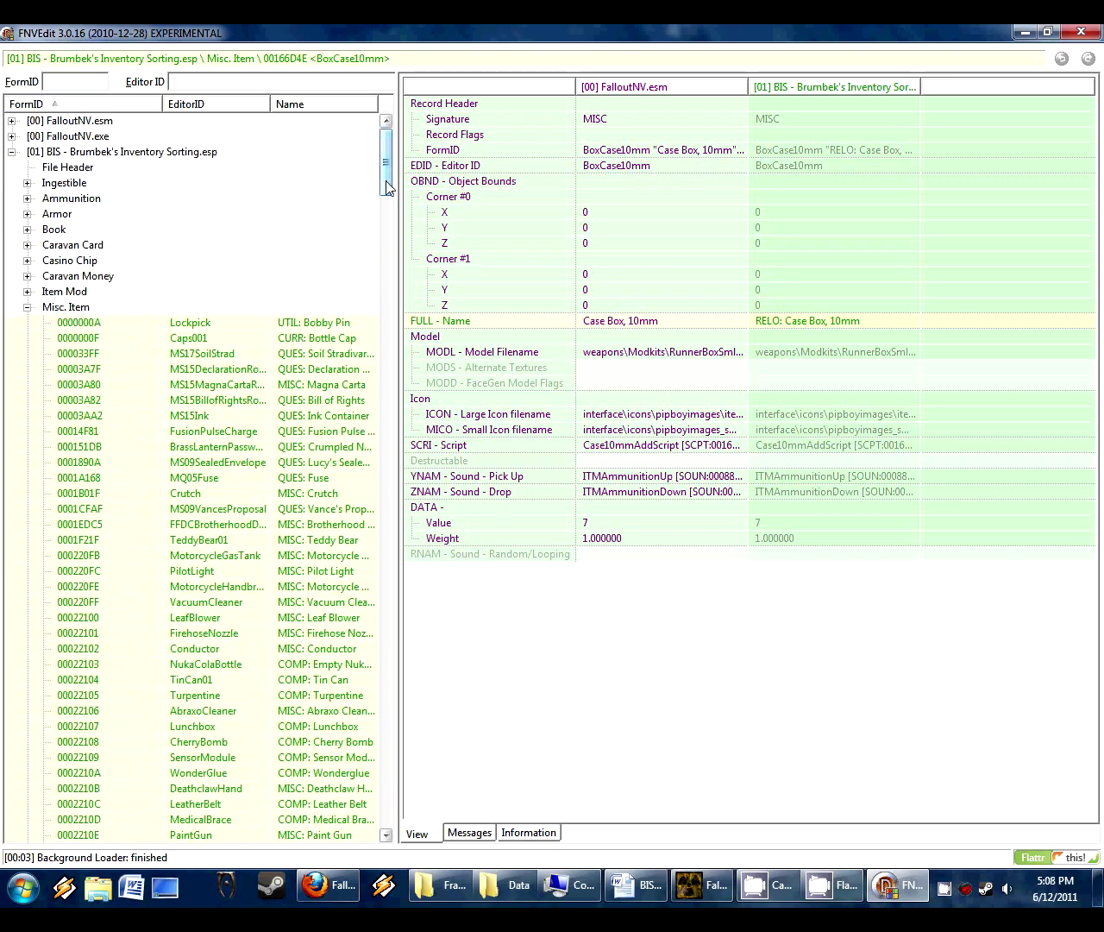
{"action": "left_click", "coordinate": [28, 308]}
Step: Examine the name prefixes of the Weapon records, including WeapNVGaussRifleUnique and WeapSuperSledgeUnique, and collapse the category
{"action": "left_click", "coordinate": [27, 323]}
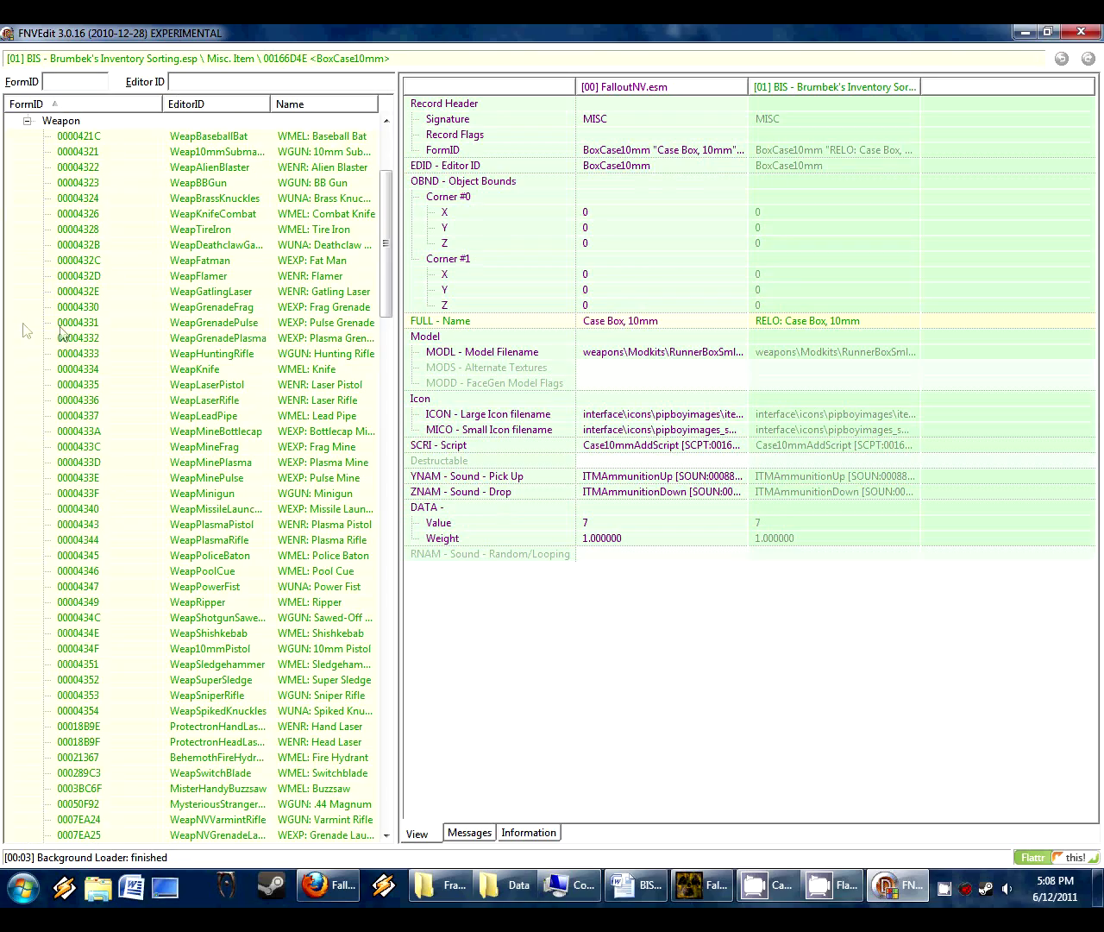
{"action": "left_click_drag", "start_coordinate": [387, 239], "coordinate": [397, 751]}
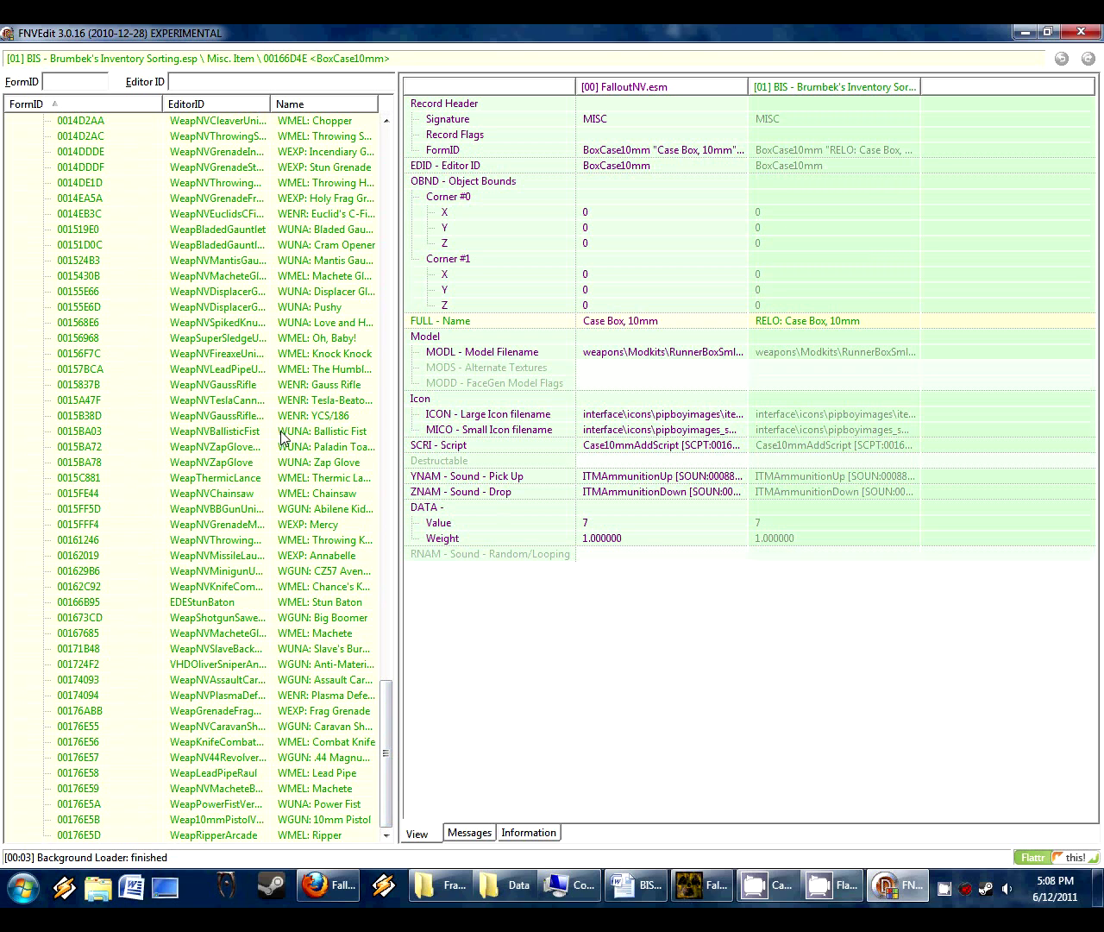
{"action": "left_click", "coordinate": [296, 431]}
{"action": "left_click", "coordinate": [294, 418]}
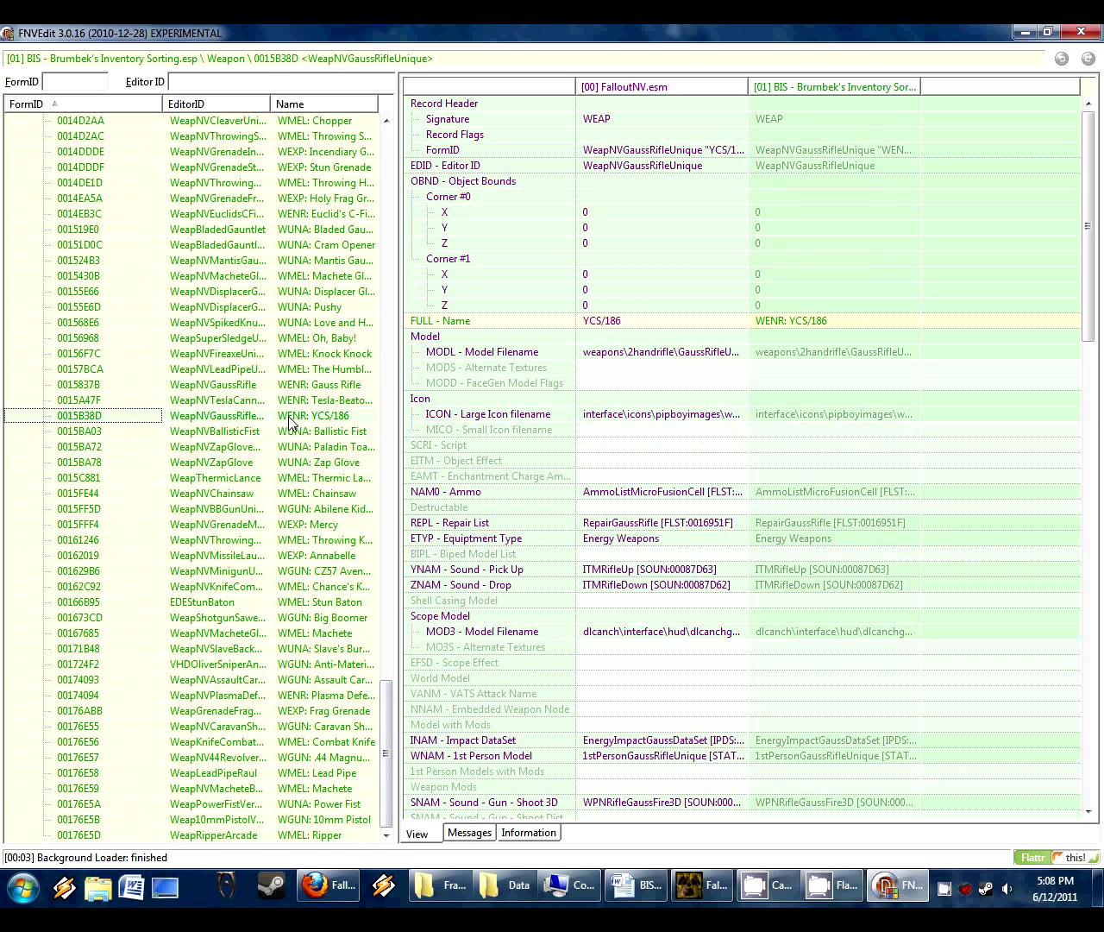
{"action": "left_click", "coordinate": [291, 342]}
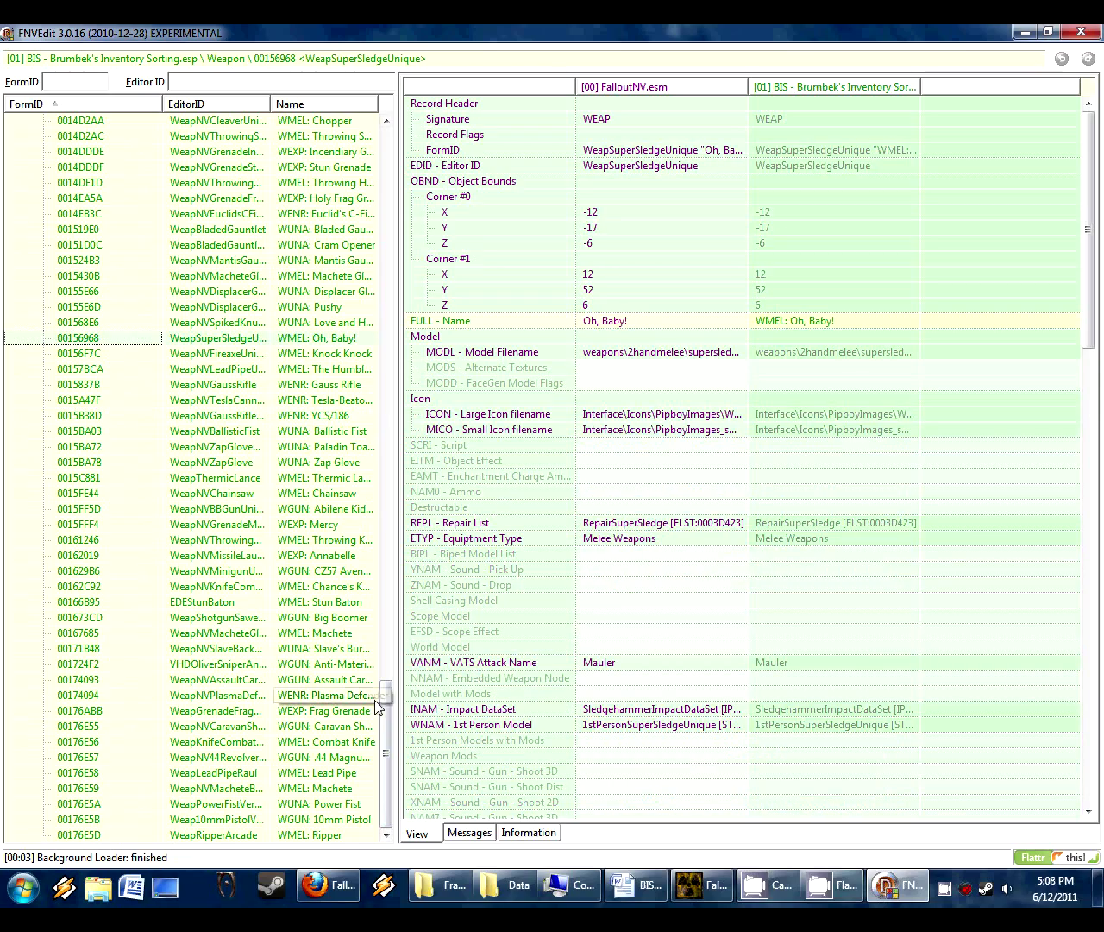
{"action": "left_click_drag", "start_coordinate": [387, 754], "coordinate": [388, 121]}
{"action": "left_click", "coordinate": [27, 323]}
{"action": "left_click", "coordinate": [65, 183]}
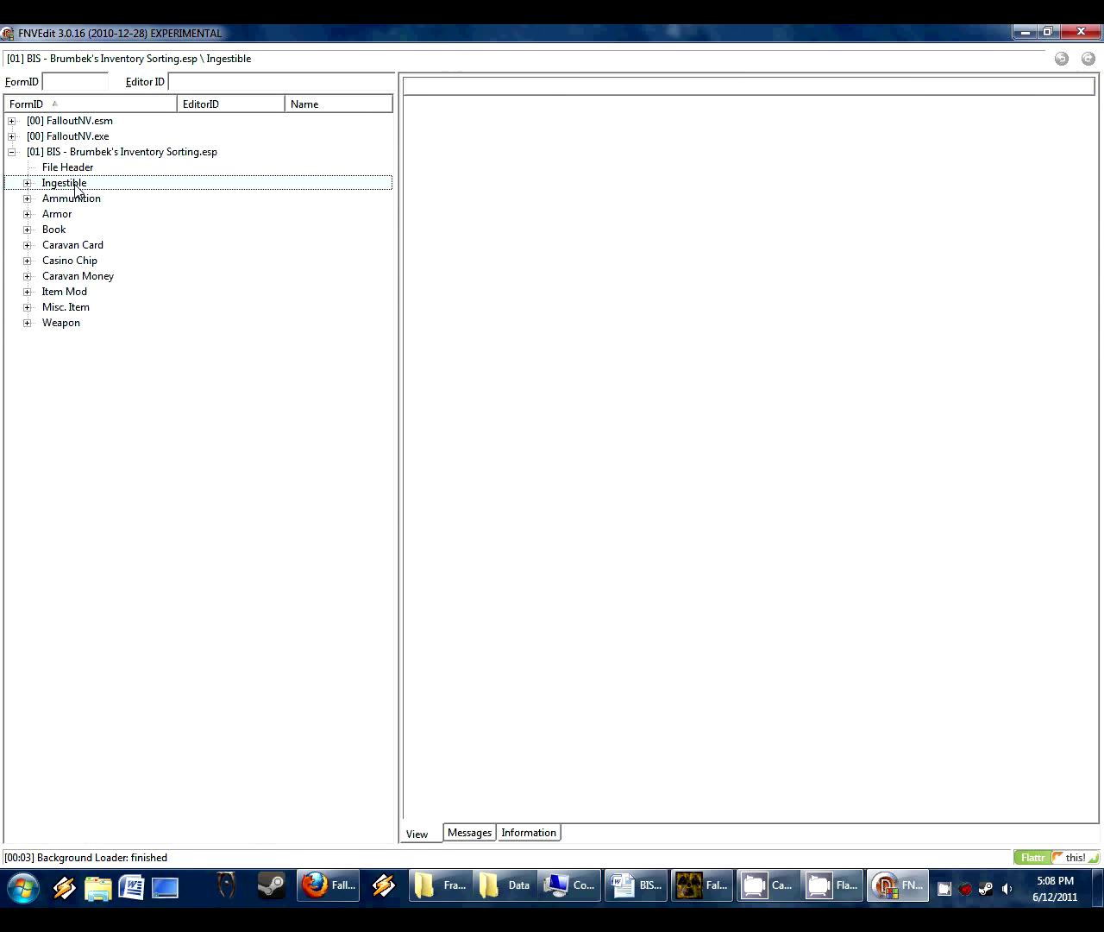
{"action": "key", "text": "Down"}
{"action": "key", "text": "Up"}
{"action": "key", "text": "Down"}
{"action": "key", "text": "Up"}
{"action": "key", "text": "Down"}
{"action": "key", "text": "Up"}
{"action": "key", "text": "Down"}
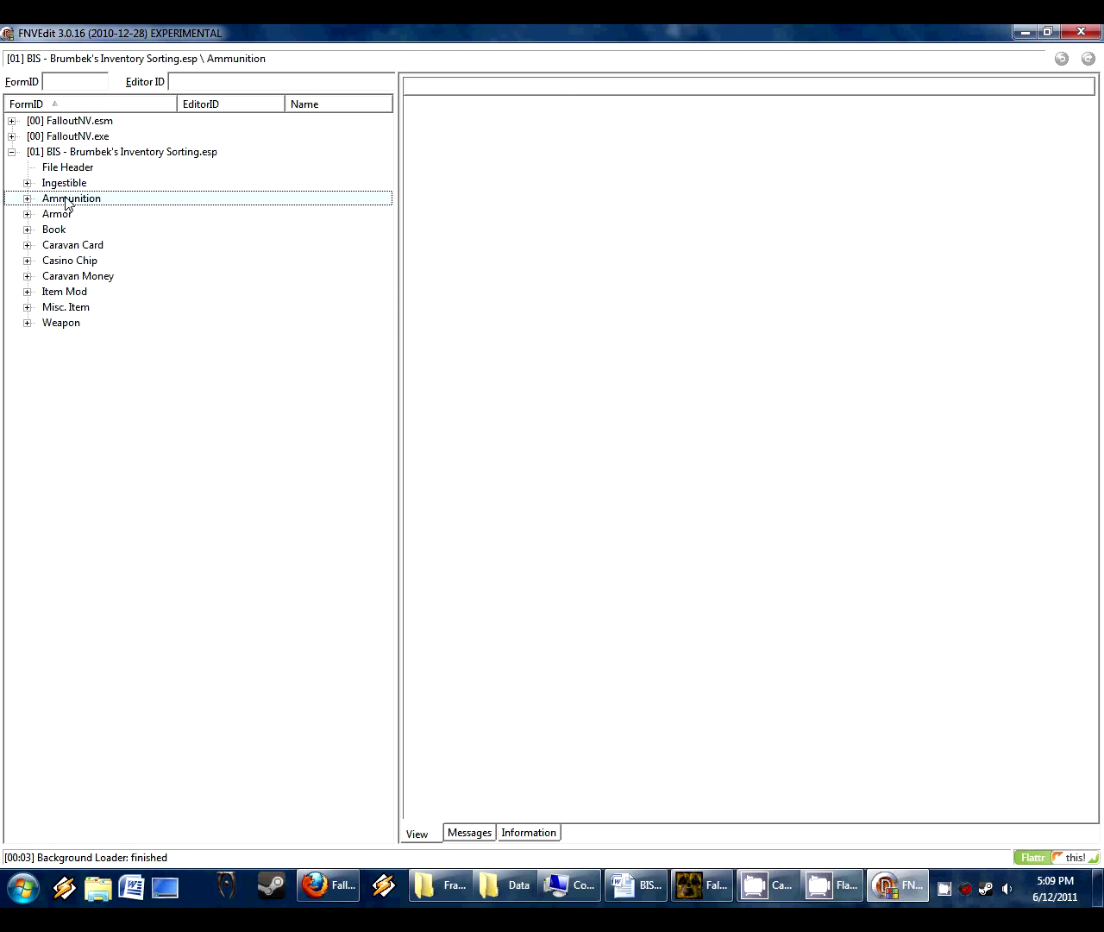
{"action": "key", "text": "Down"}
{"action": "key", "text": "Up"}
{"action": "key", "text": "Up"}
{"action": "key", "text": "Down"}
{"action": "key", "text": "Up"}
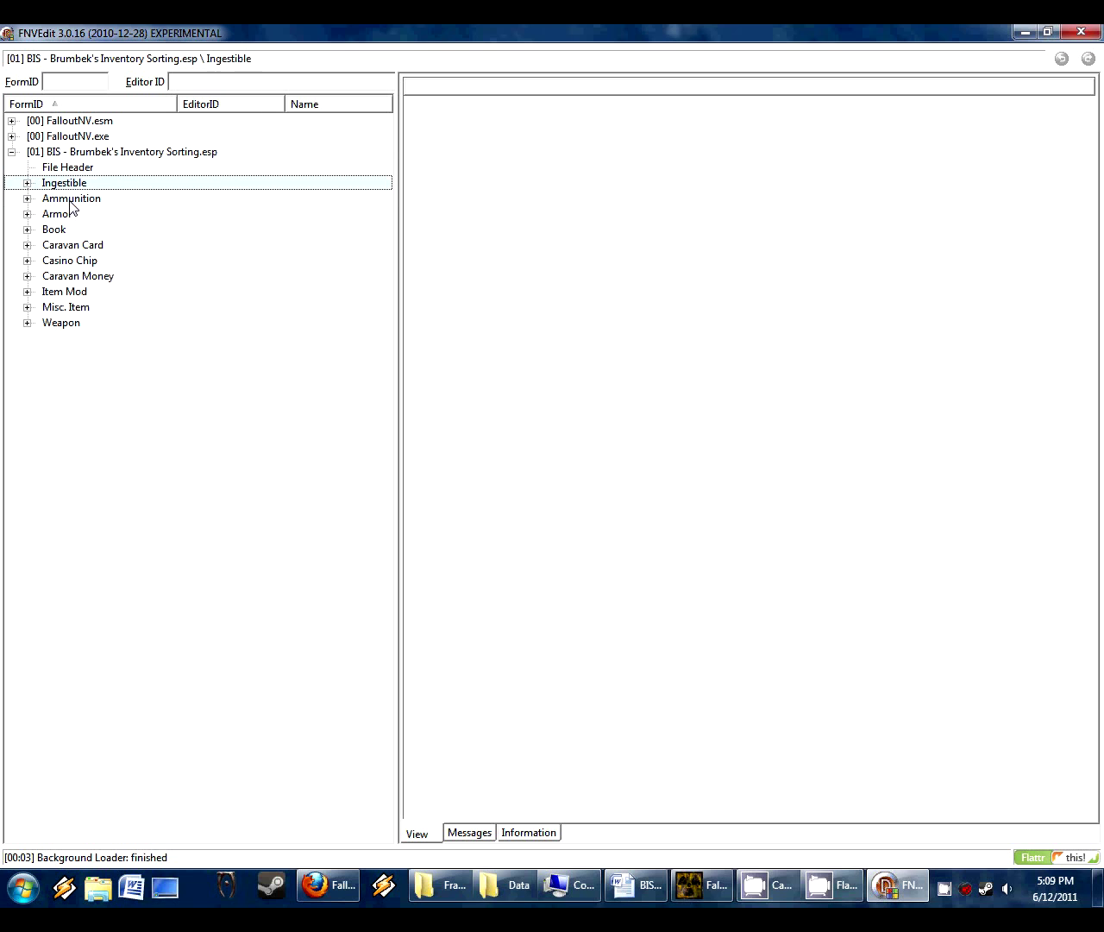
{"action": "key", "text": "Down"}
{"action": "key", "text": "Down"}
{"action": "key", "text": "Up"}
{"action": "key", "text": "Up"}
{"action": "key", "text": "Down"}
{"action": "key", "text": "Down"}
{"action": "key", "text": "Down"}
{"action": "key", "text": "Down"}
{"action": "key", "text": "Down"}
{"action": "key", "text": "Down"}
{"action": "key", "text": "Down"}
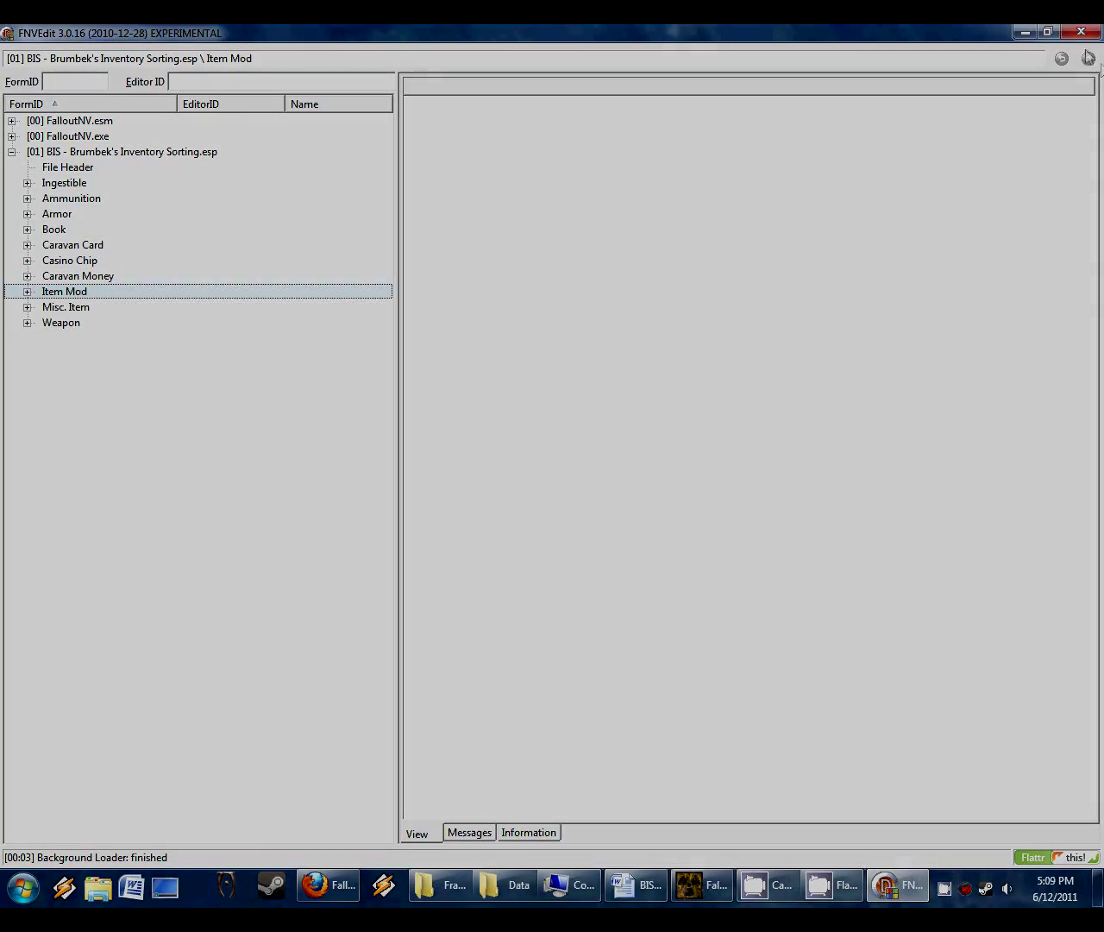